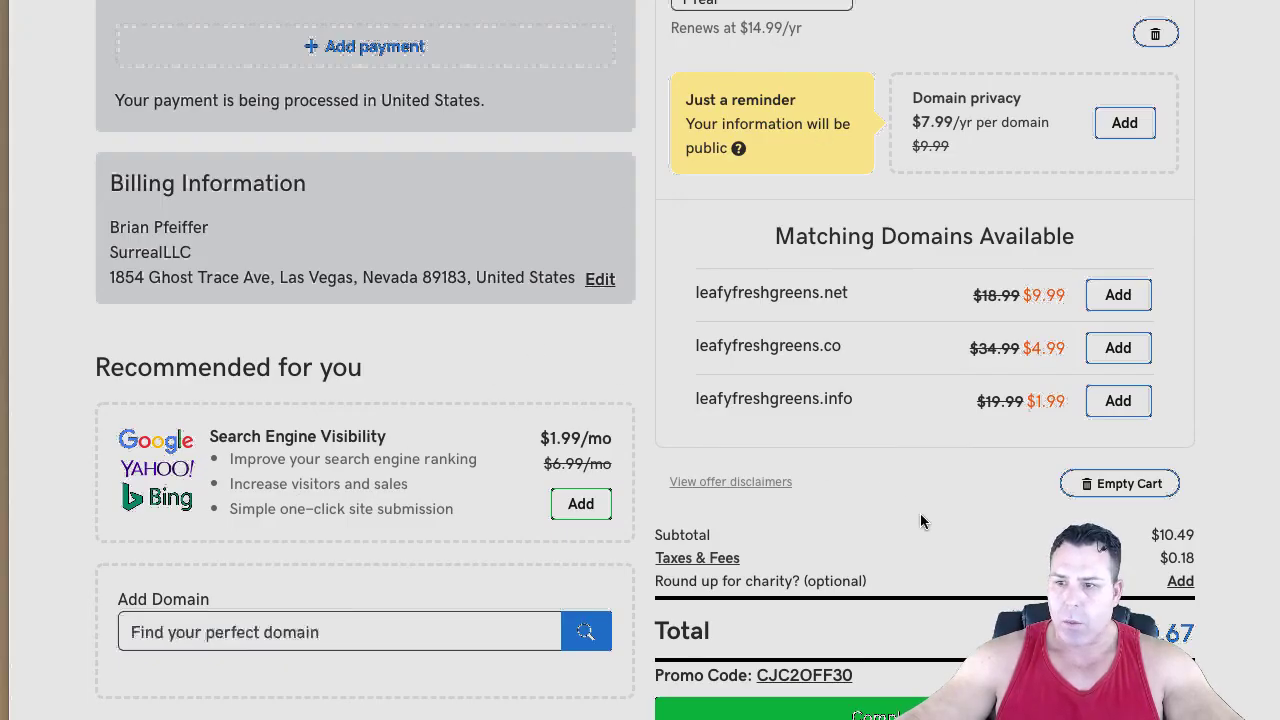
Review the order for leafyfreshgreens.com with a 1 Year registration and complete the purchase
{"action": "scroll", "coordinate": [1131, 326], "scroll_direction": "up", "scroll_amount": 3}
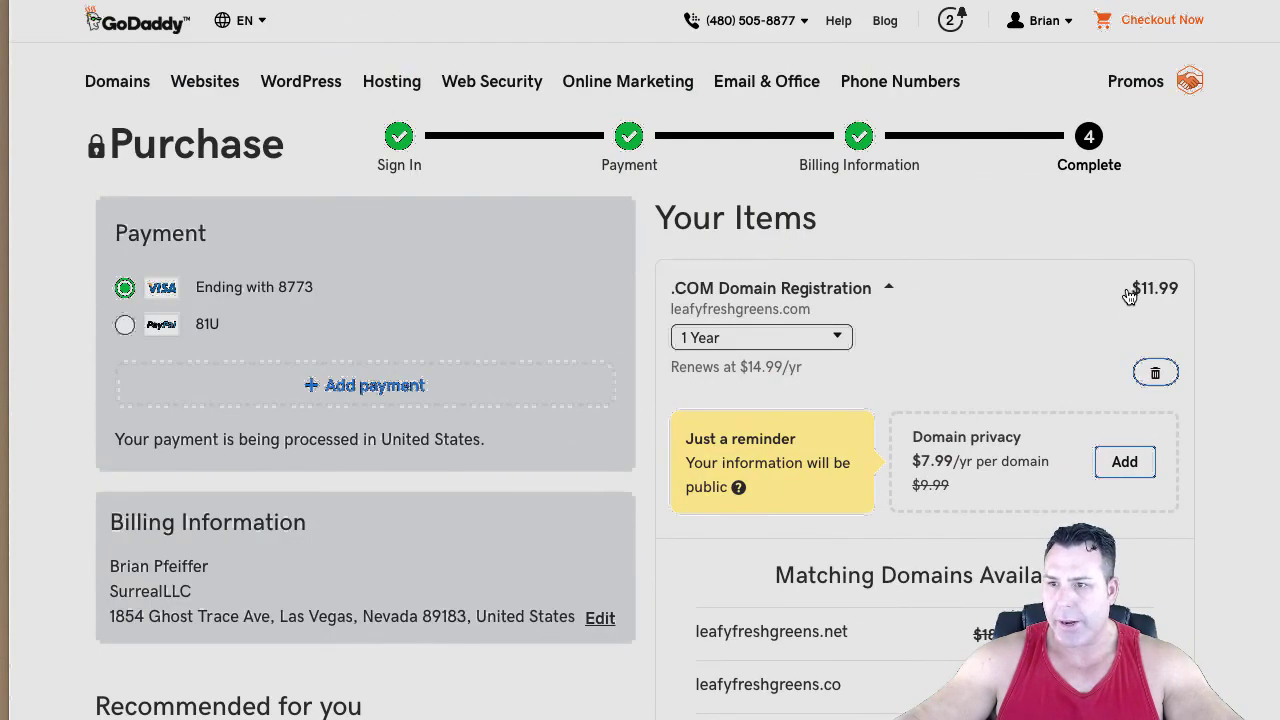
{"action": "scroll", "coordinate": [1157, 578], "scroll_direction": "down", "scroll_amount": 1}
{"action": "scroll", "coordinate": [1157, 572], "scroll_direction": "down", "scroll_amount": 6}
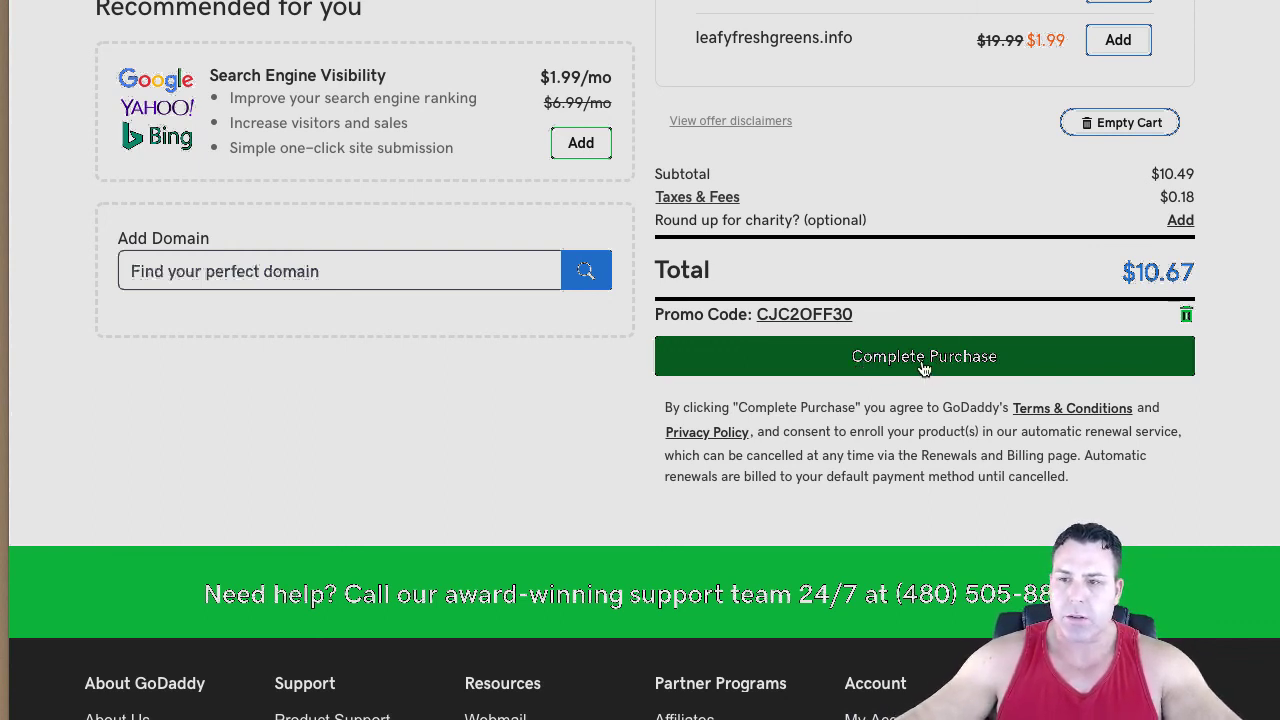
{"action": "left_click", "coordinate": [905, 364]}
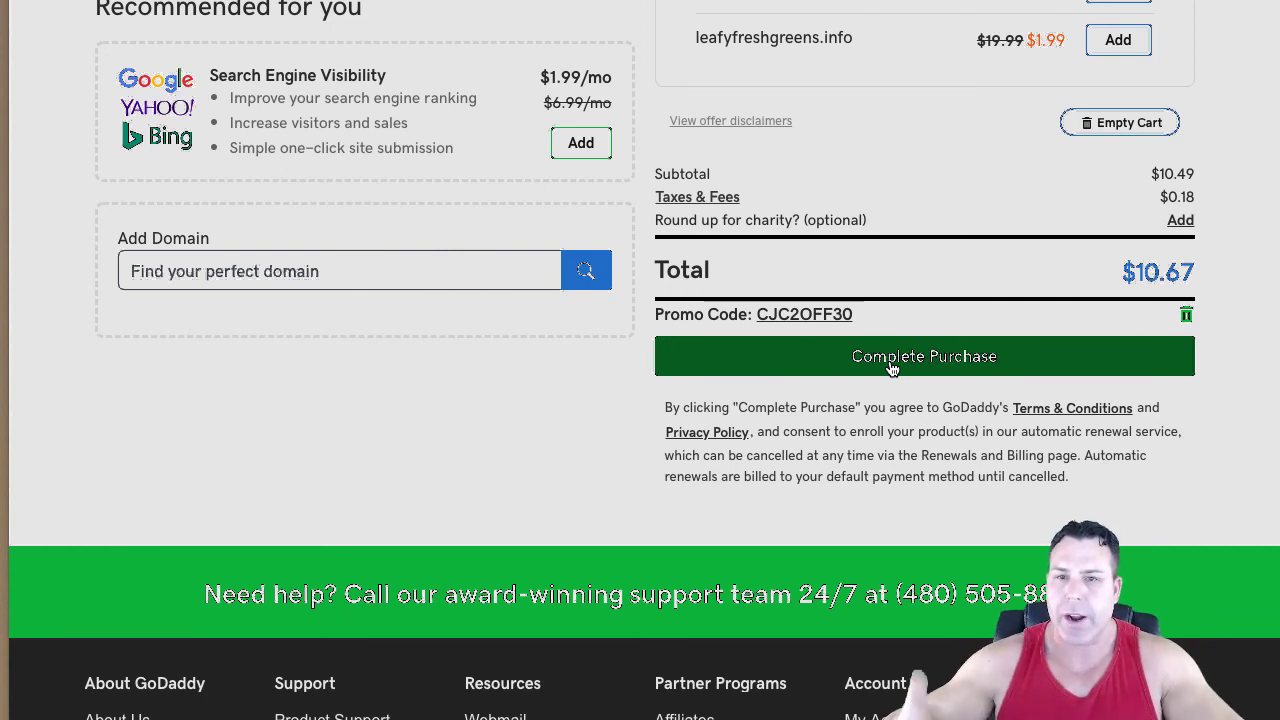
{"action": "left_click", "coordinate": [887, 368]}
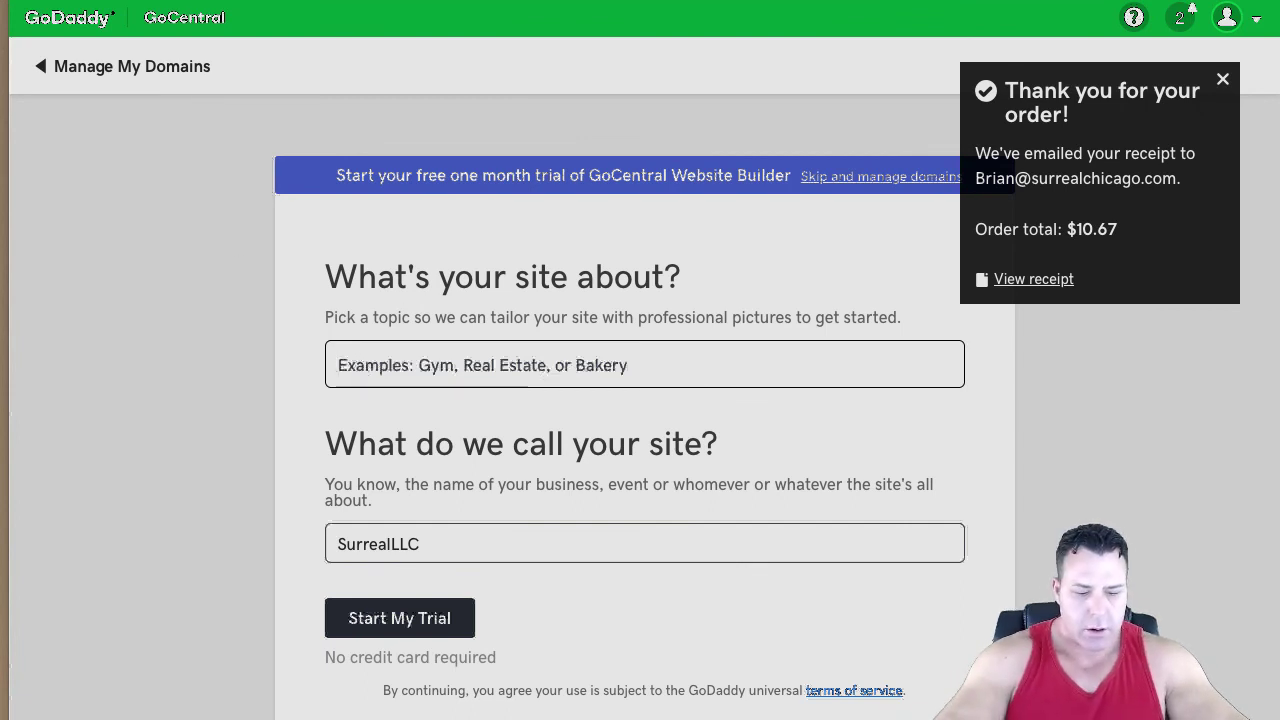
Set the website builder's site topic to Health Market and replace the site name with Leaf
{"action": "type", "text": "Diet"}
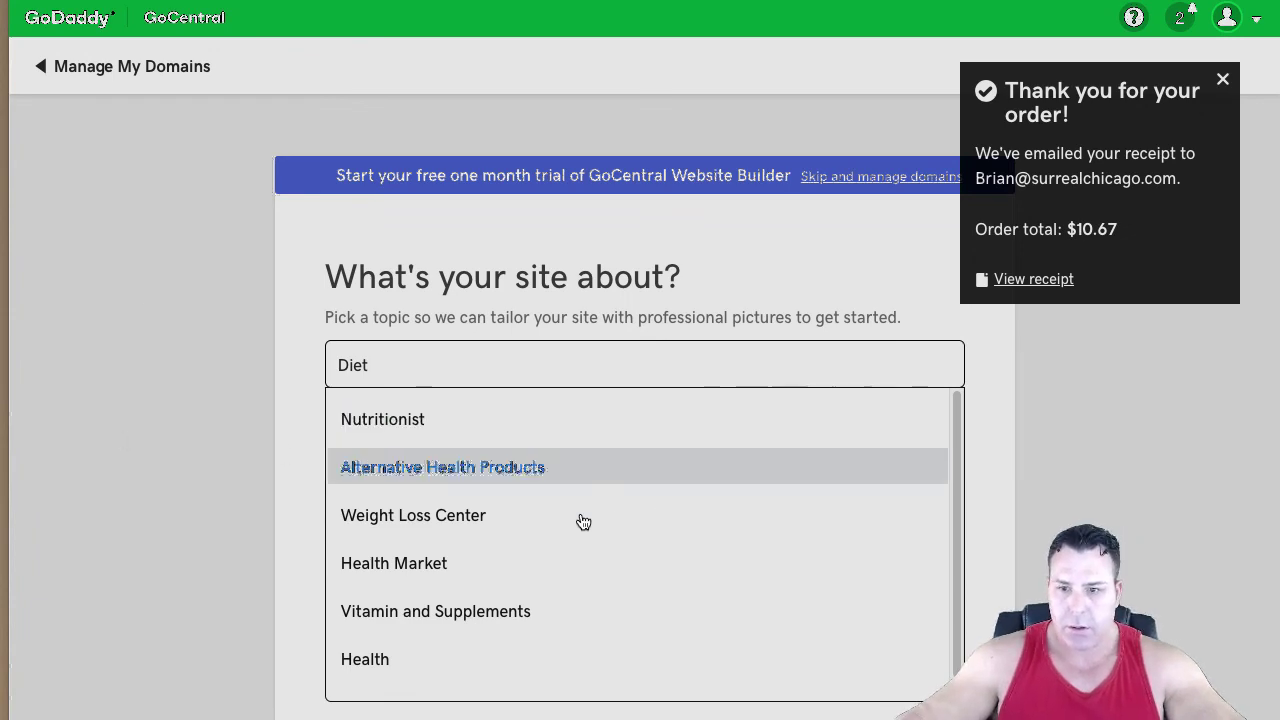
{"action": "left_click", "coordinate": [429, 566]}
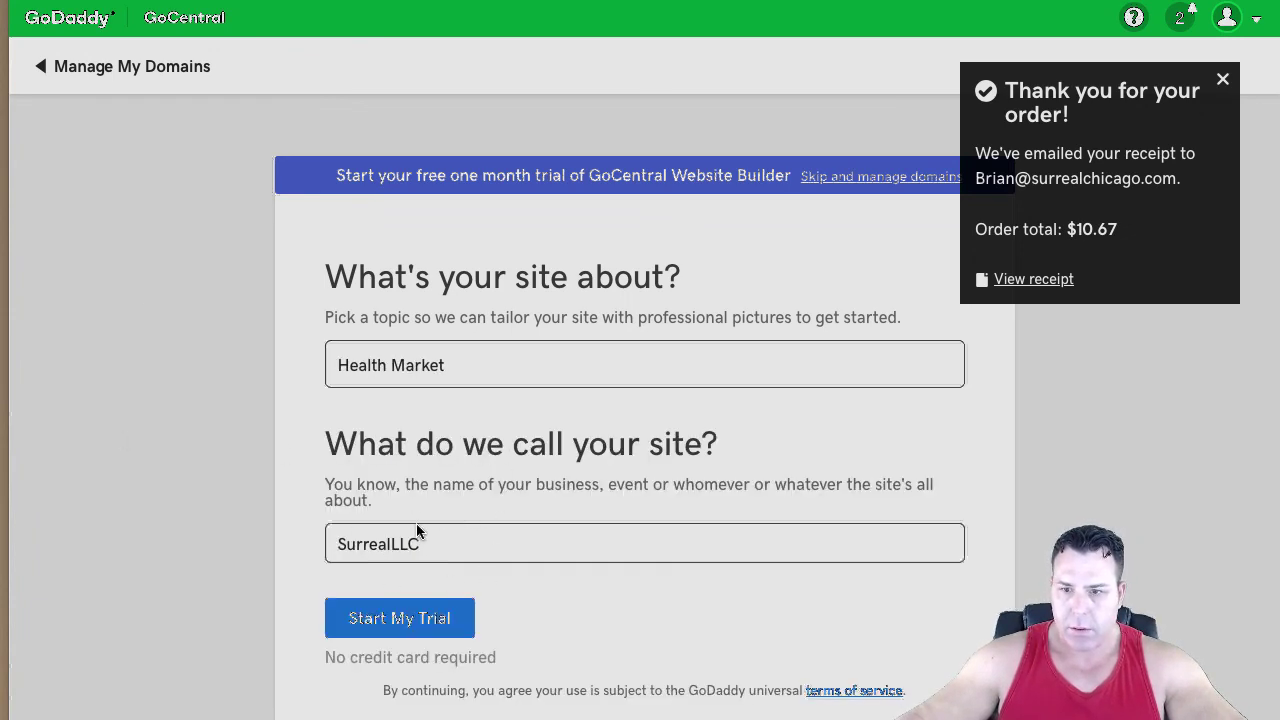
{"action": "double_click", "coordinate": [437, 543]}
{"action": "key", "text": "BackSpace"}
{"action": "type", "text": "Leaf"}
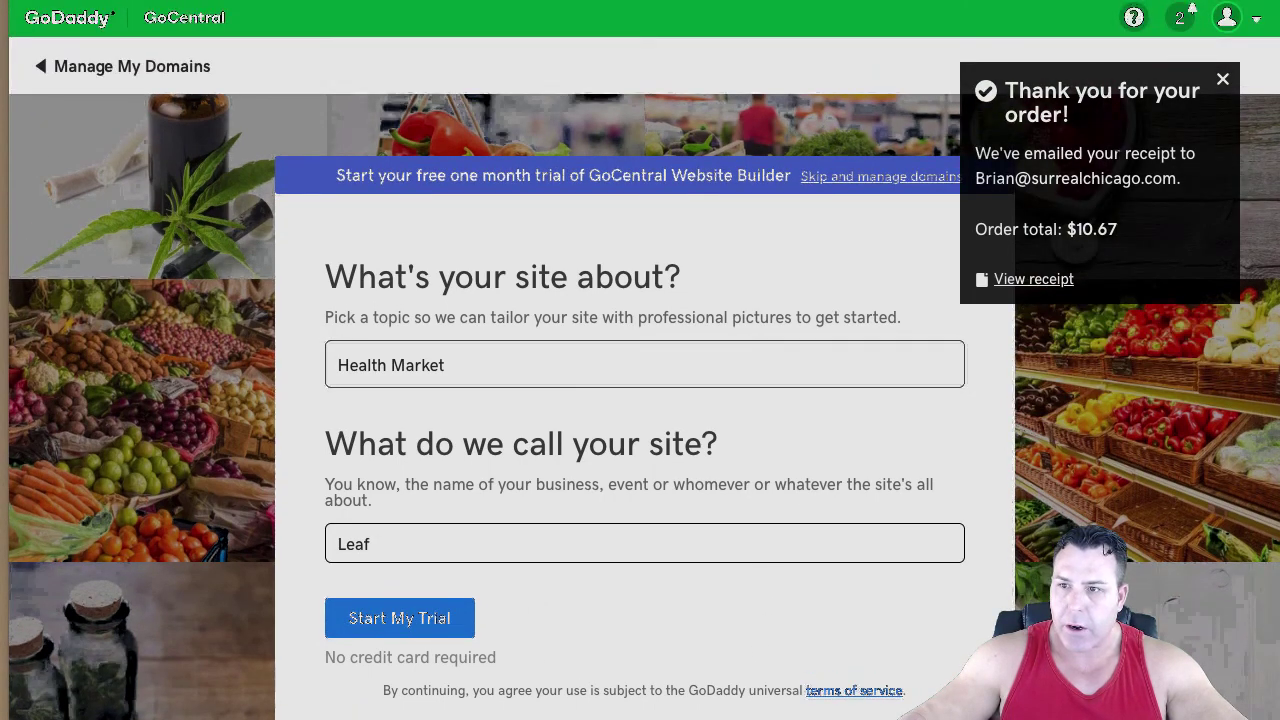
Dismiss the order notice, leave the website builder for the domain manager, and locate LEAFYFRESHGREENS.COM in the list
{"action": "left_click", "coordinate": [1222, 79]}
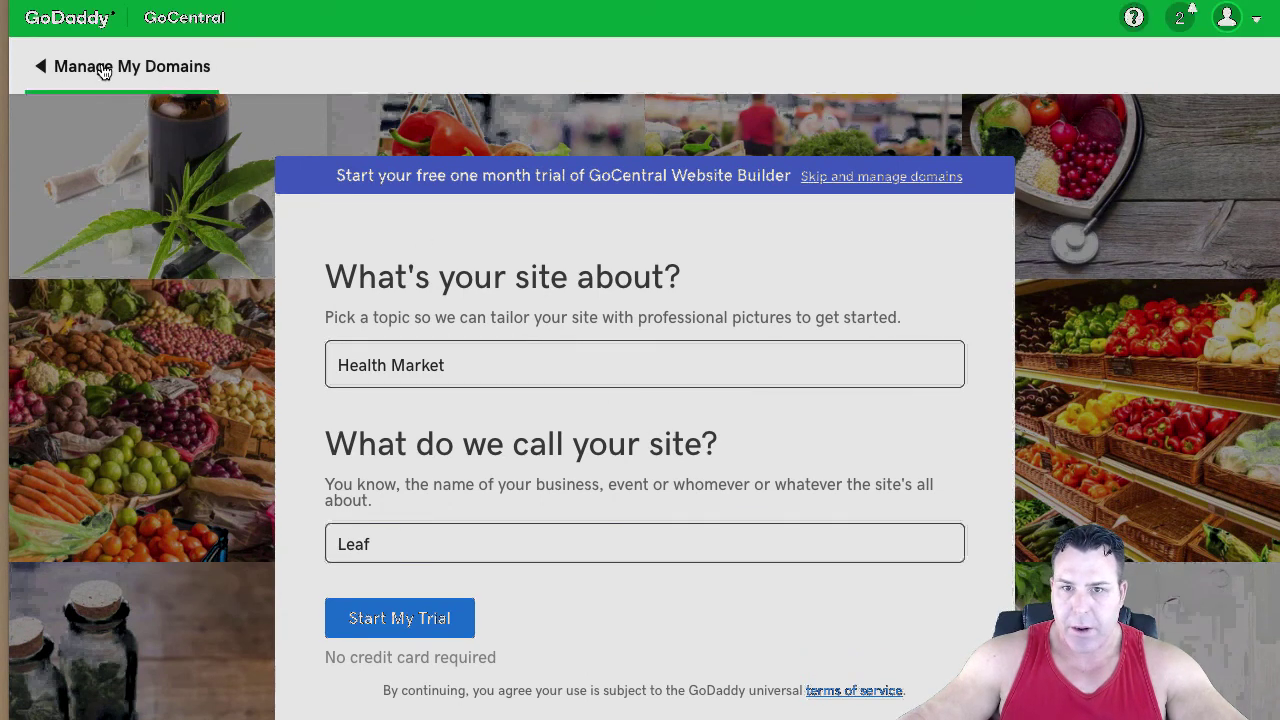
{"action": "left_click", "coordinate": [95, 66]}
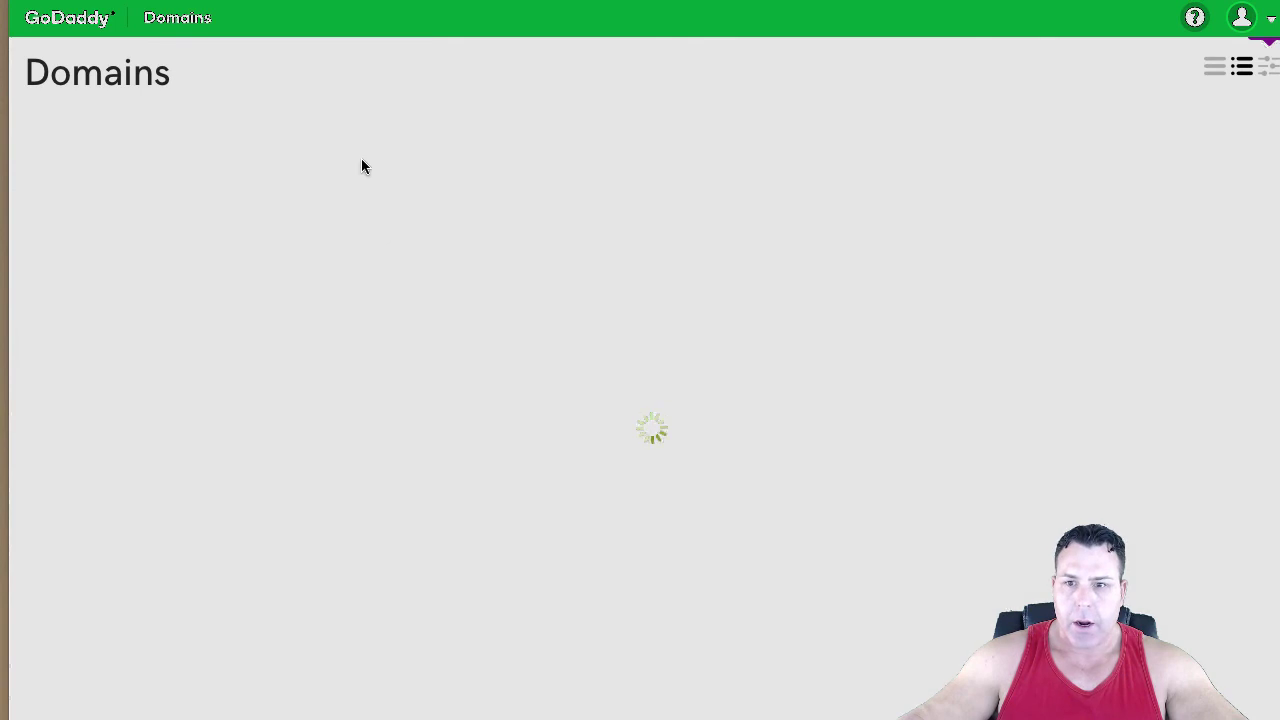
{"action": "scroll", "coordinate": [294, 389], "scroll_direction": "down", "scroll_amount": 10}
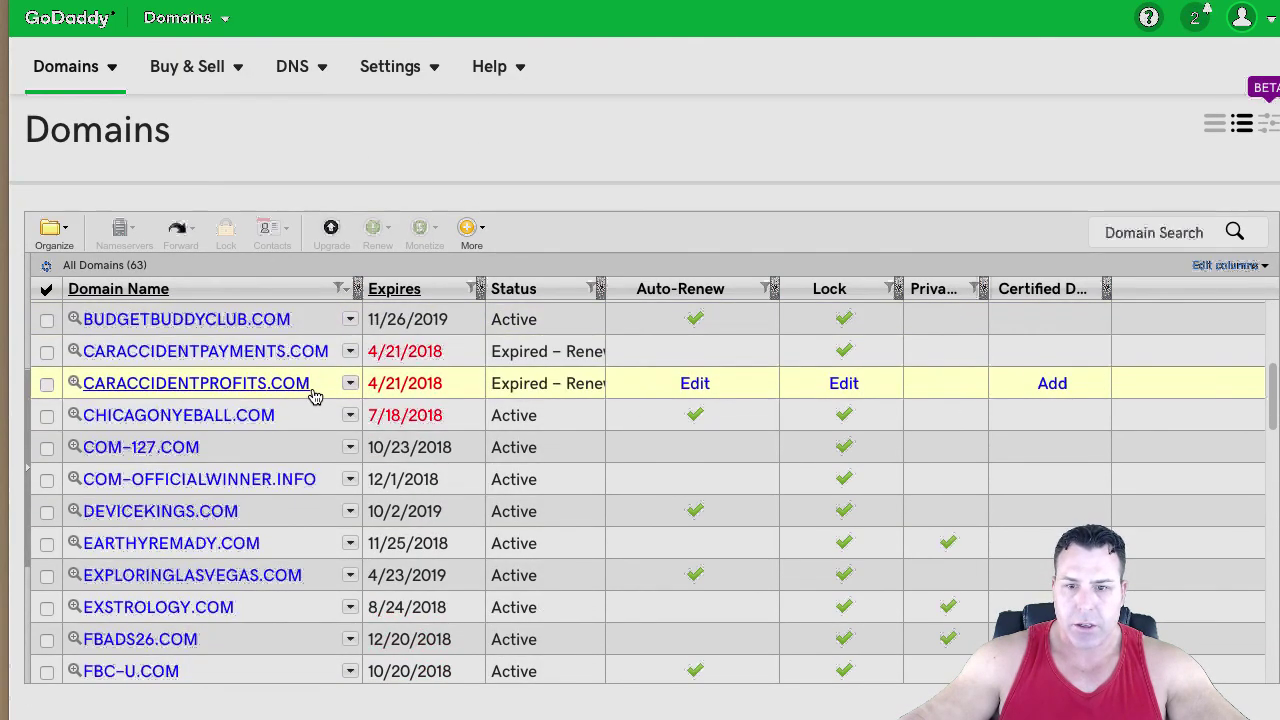
{"action": "scroll", "coordinate": [303, 417], "scroll_direction": "down", "scroll_amount": 8}
{"action": "scroll", "coordinate": [303, 417], "scroll_direction": "up", "scroll_amount": 5}
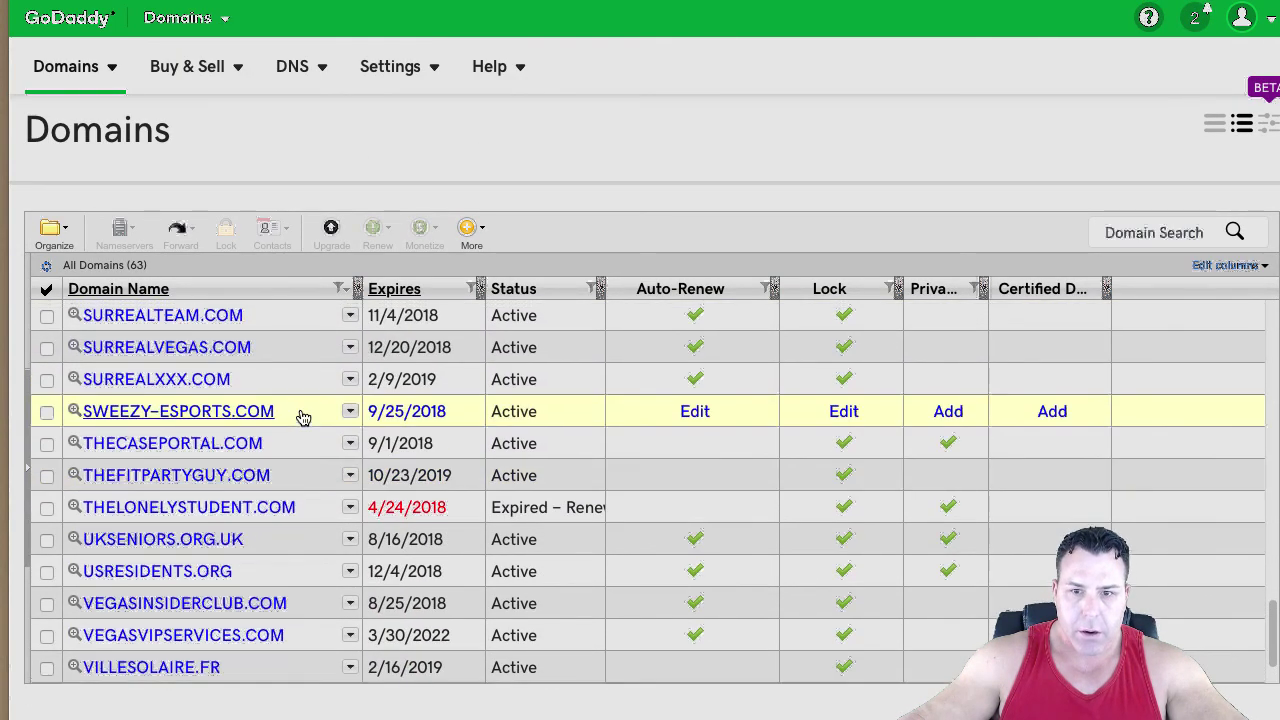
{"action": "scroll", "coordinate": [303, 417], "scroll_direction": "up", "scroll_amount": 10}
{"action": "scroll", "coordinate": [301, 416], "scroll_direction": "down", "scroll_amount": 4}
{"action": "scroll", "coordinate": [301, 416], "scroll_direction": "down", "scroll_amount": 4}
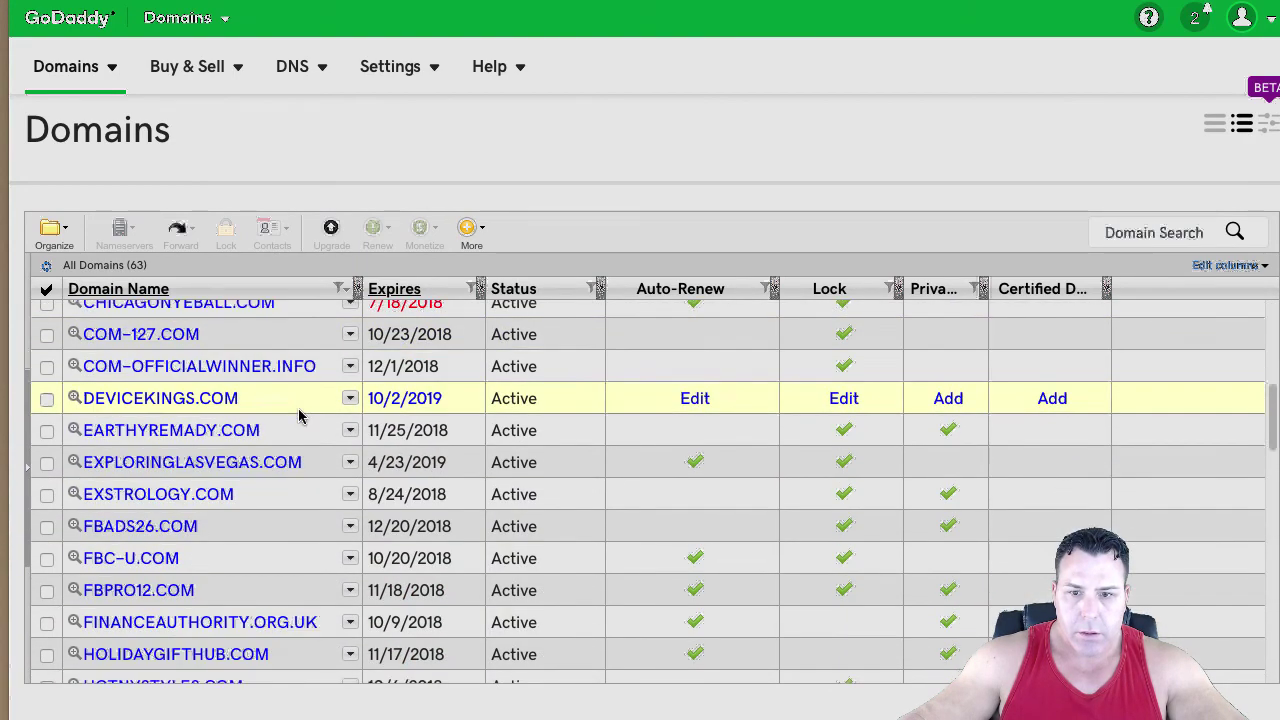
{"action": "scroll", "coordinate": [300, 417], "scroll_direction": "down", "scroll_amount": 1}
{"action": "scroll", "coordinate": [137, 474], "scroll_direction": "up", "scroll_amount": 2}
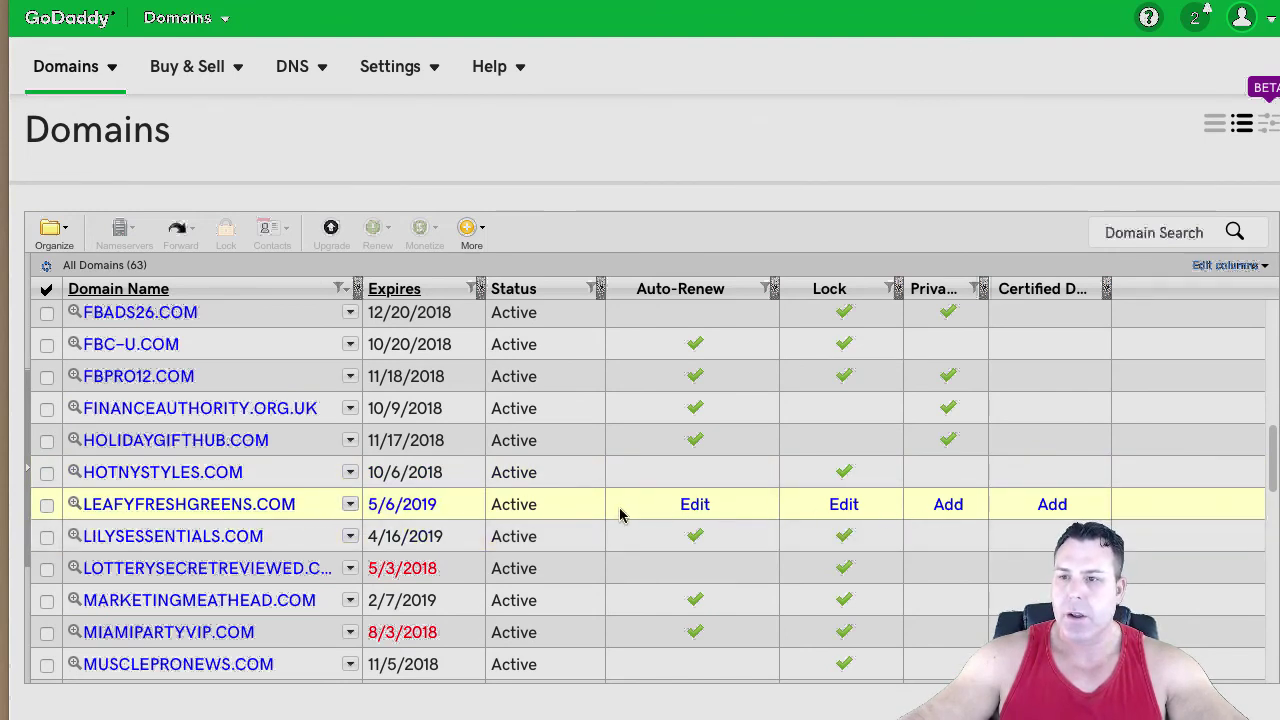
Turn auto-renew off for LEAFYFRESHGREENS.COM and save the setting
{"action": "left_click", "coordinate": [701, 512]}
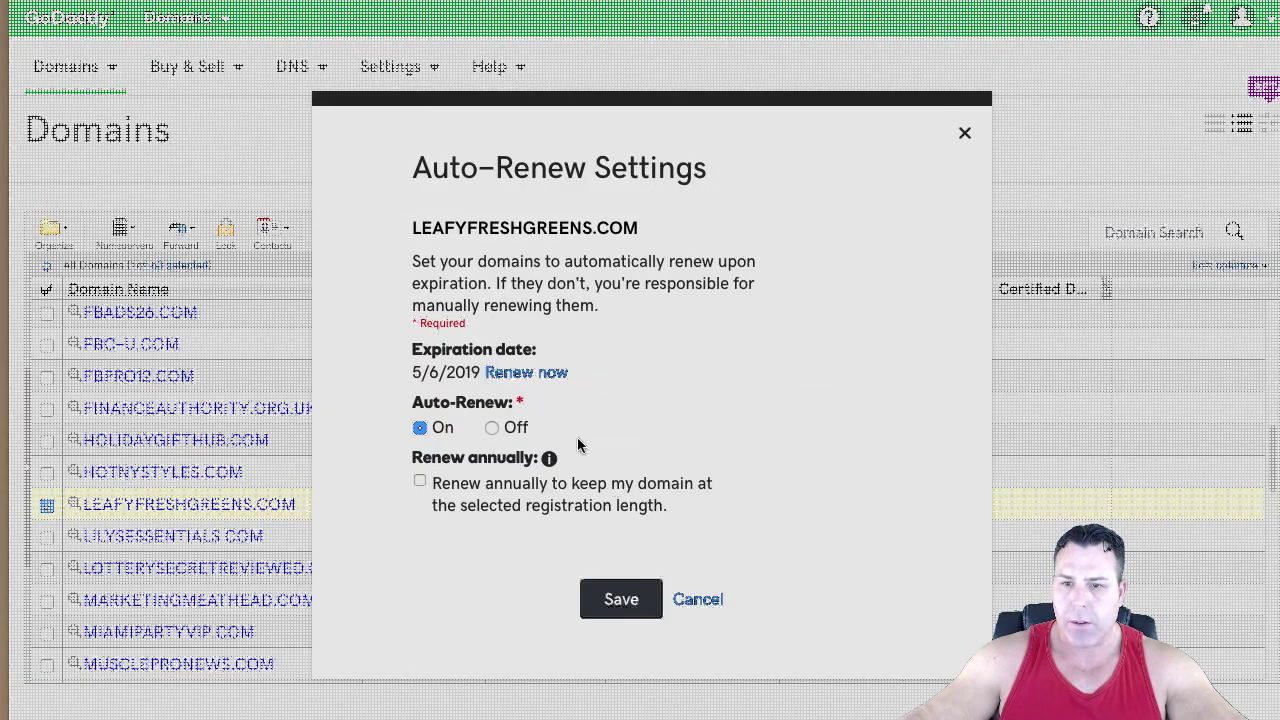
{"action": "left_click", "coordinate": [491, 427]}
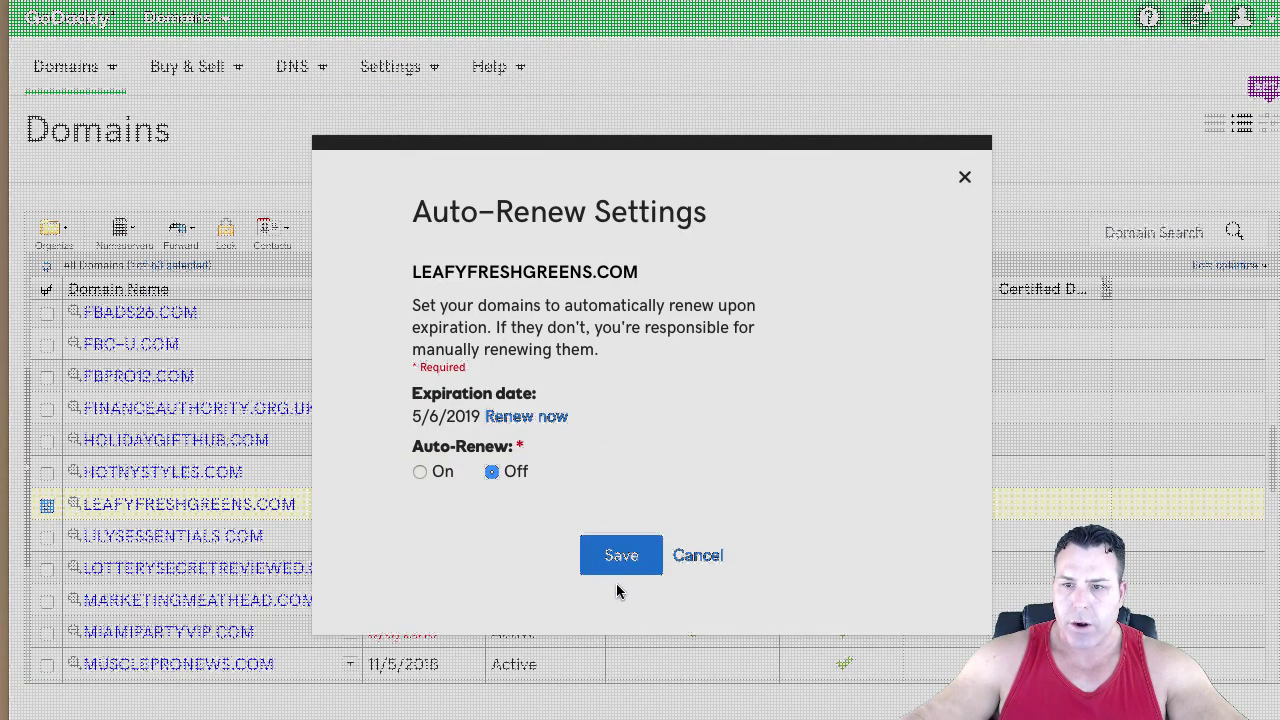
{"action": "left_click", "coordinate": [621, 557]}
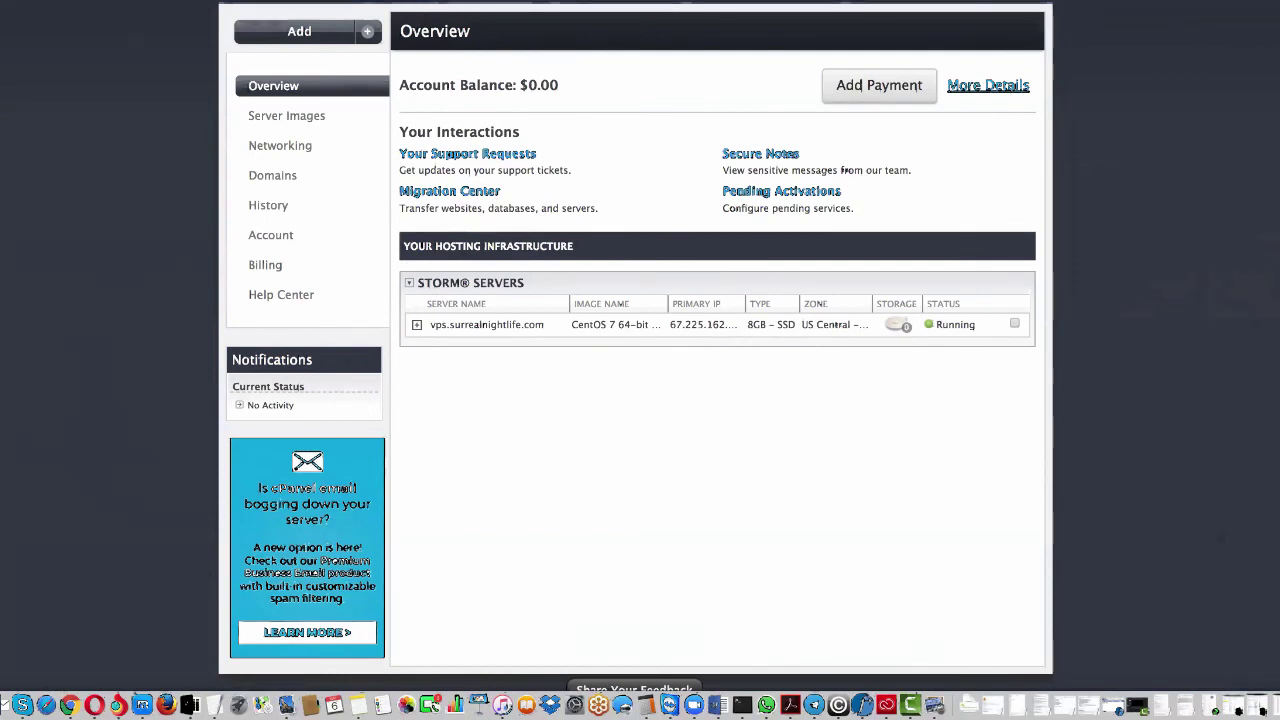
In the Liquid Web account, open the DNS section of the Domains Dashboard and copy Liquid Web's two nameservers
{"action": "scroll", "coordinate": [640, 340], "scroll_direction": "down", "scroll_amount": 1}
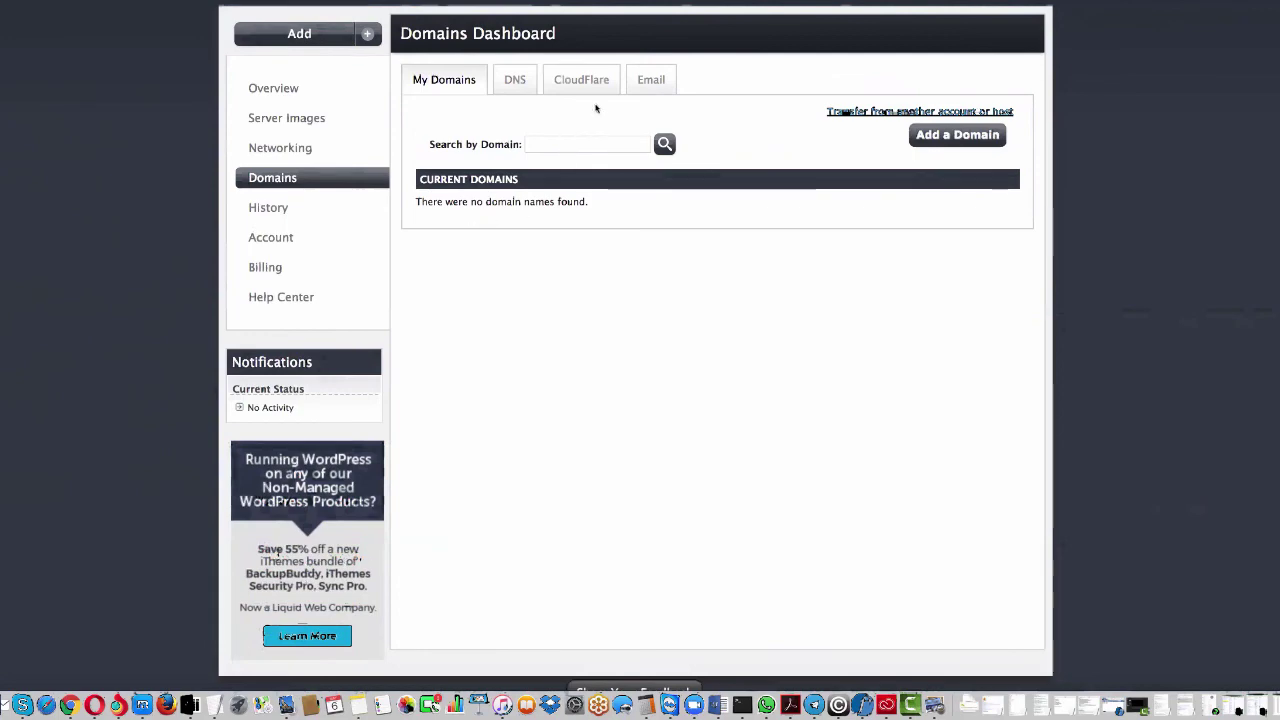
{"action": "left_click", "coordinate": [500, 80]}
{"action": "scroll", "coordinate": [505, 150], "scroll_direction": "down", "scroll_amount": 2}
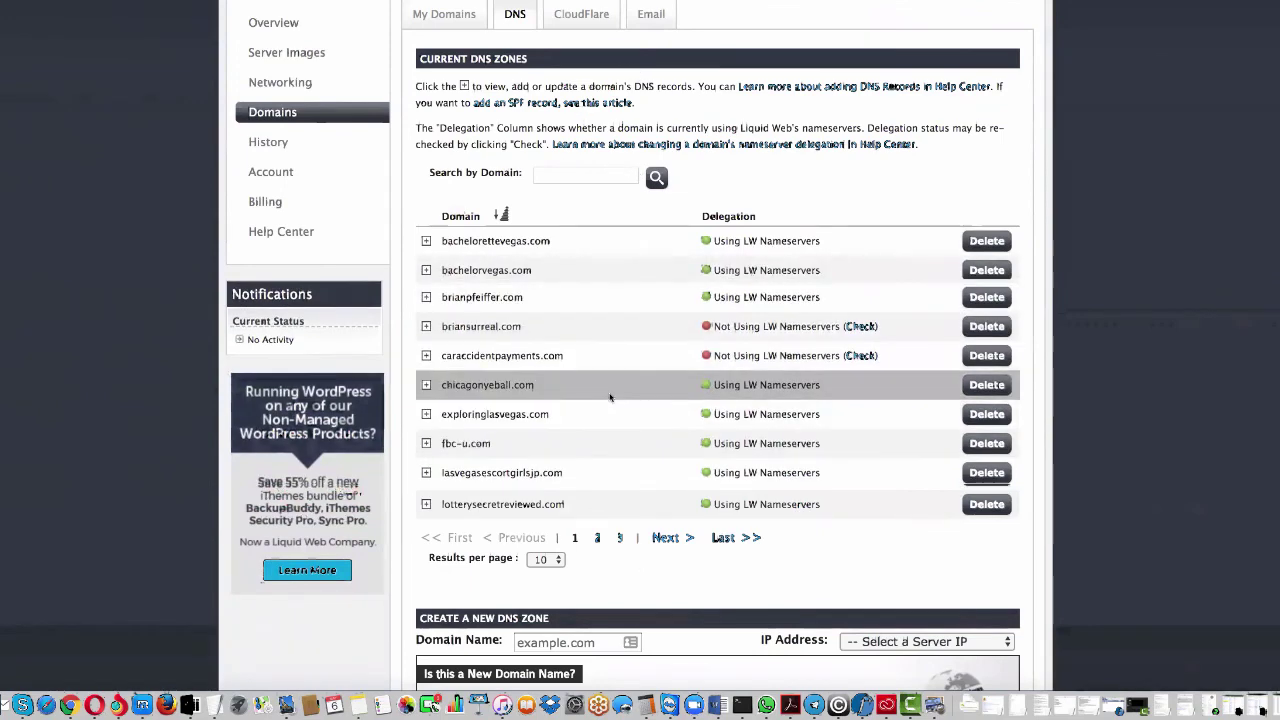
{"action": "scroll", "coordinate": [632, 190], "scroll_direction": "down", "scroll_amount": 5}
{"action": "scroll", "coordinate": [632, 178], "scroll_direction": "down", "scroll_amount": 2}
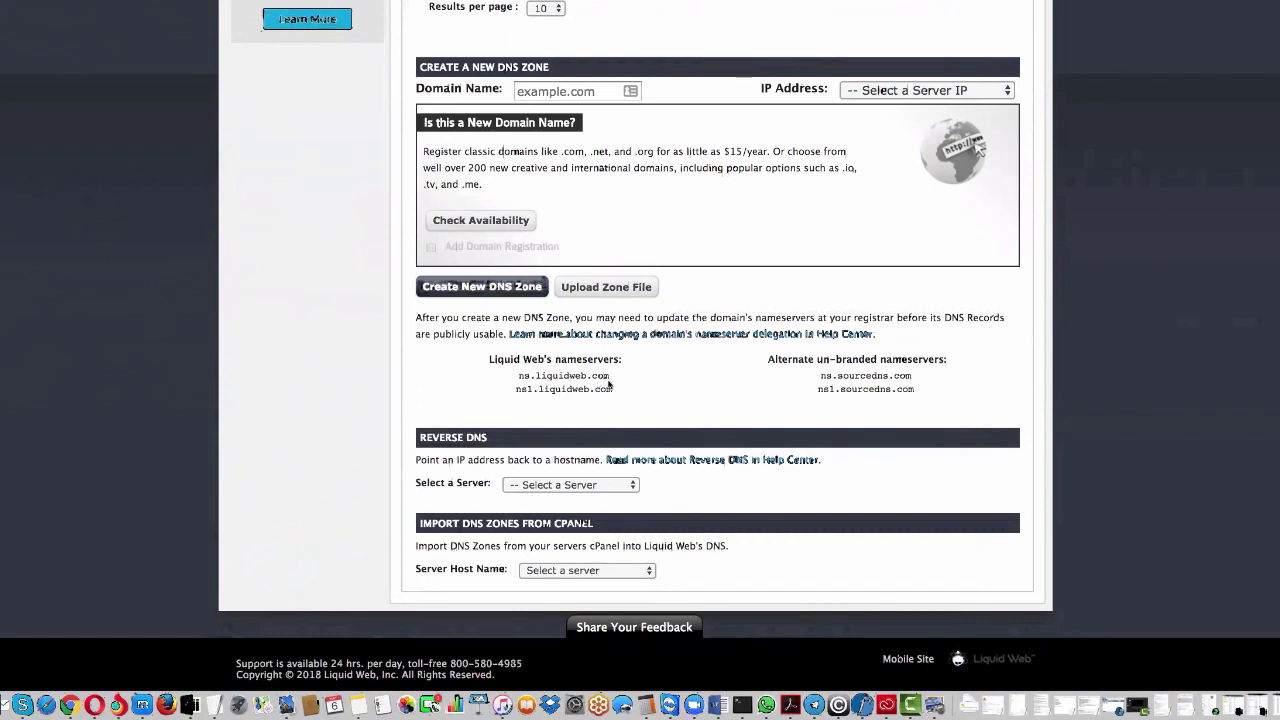
{"action": "mouse_move", "coordinate": [625, 399]}
{"action": "left_mouse_down"}
{"action": "mouse_move", "coordinate": [519, 376]}
{"action": "mouse_move", "coordinate": [614, 392]}
{"action": "left_mouse_up"}
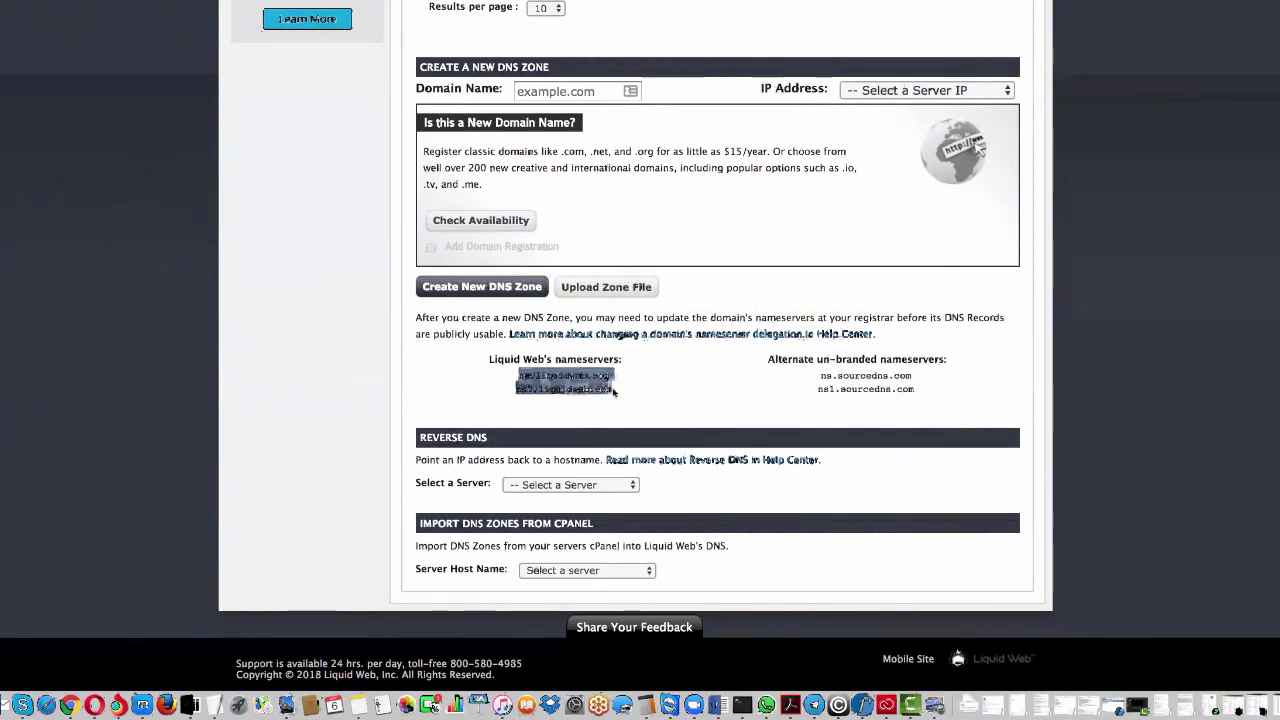
{"action": "right_click", "coordinate": [587, 383]}
{"action": "left_click", "coordinate": [612, 407]}
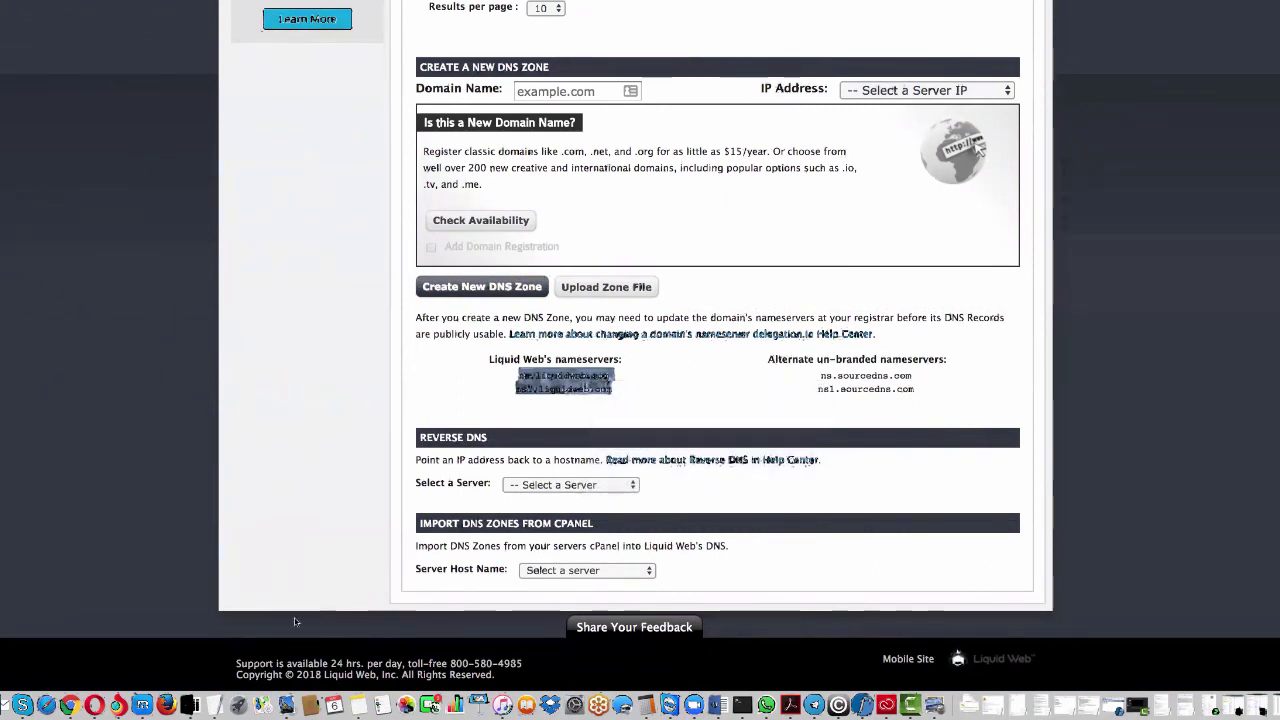
Paste the nameservers ns.liquidweb.com and ns1.liquidweb.com into a new blank text document and move its window toward the middle
{"action": "right_click", "coordinate": [286, 704]}
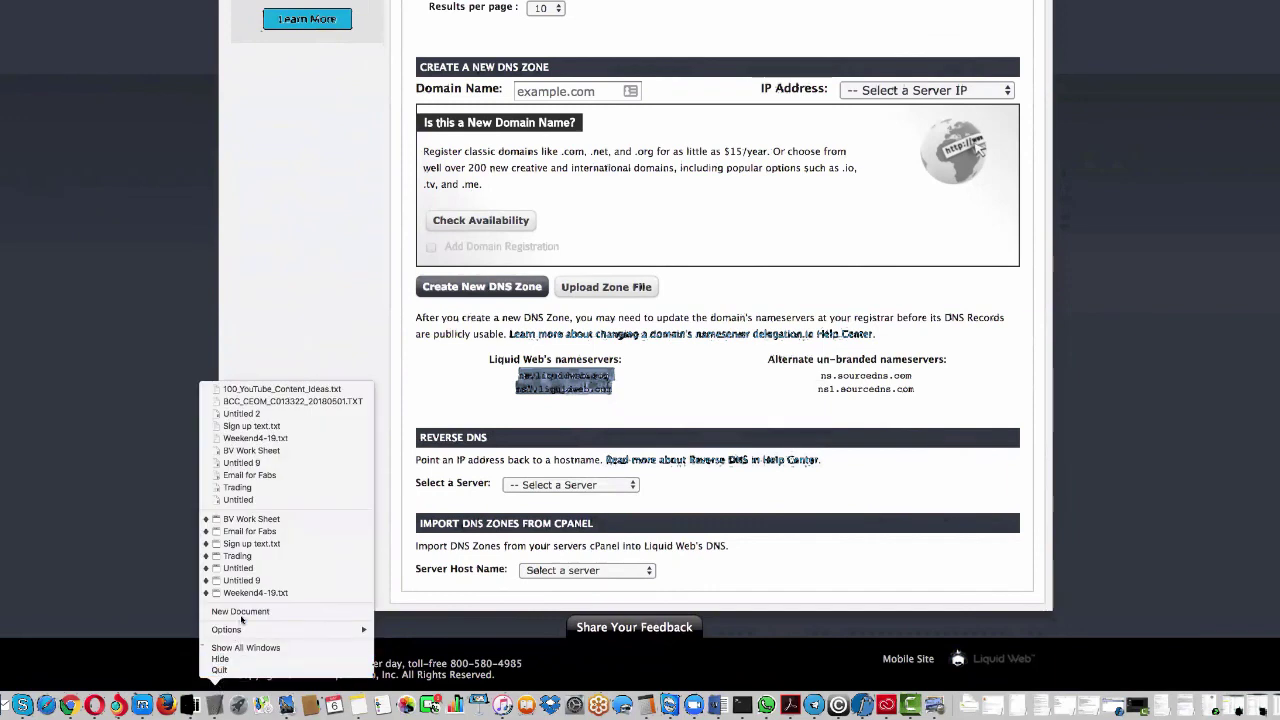
{"action": "left_click", "coordinate": [418, 425]}
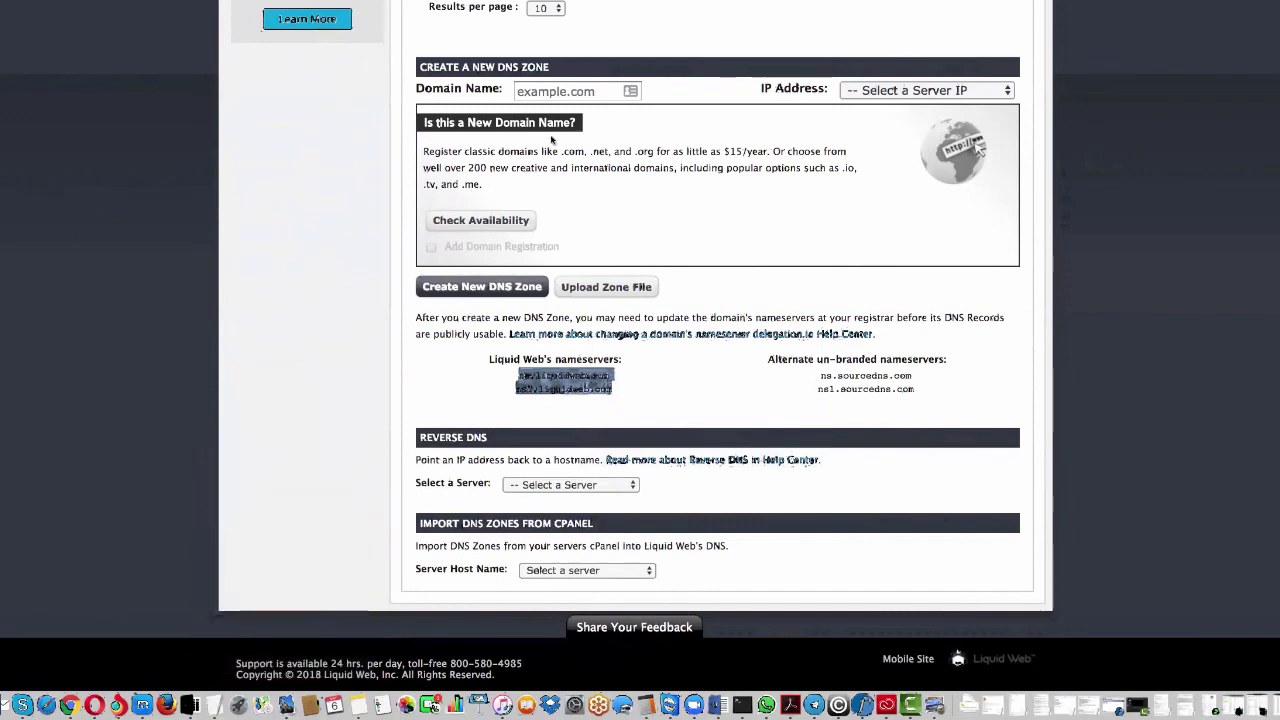
{"action": "left_click", "coordinate": [214, 704]}
{"action": "right_click", "coordinate": [42, 90]}
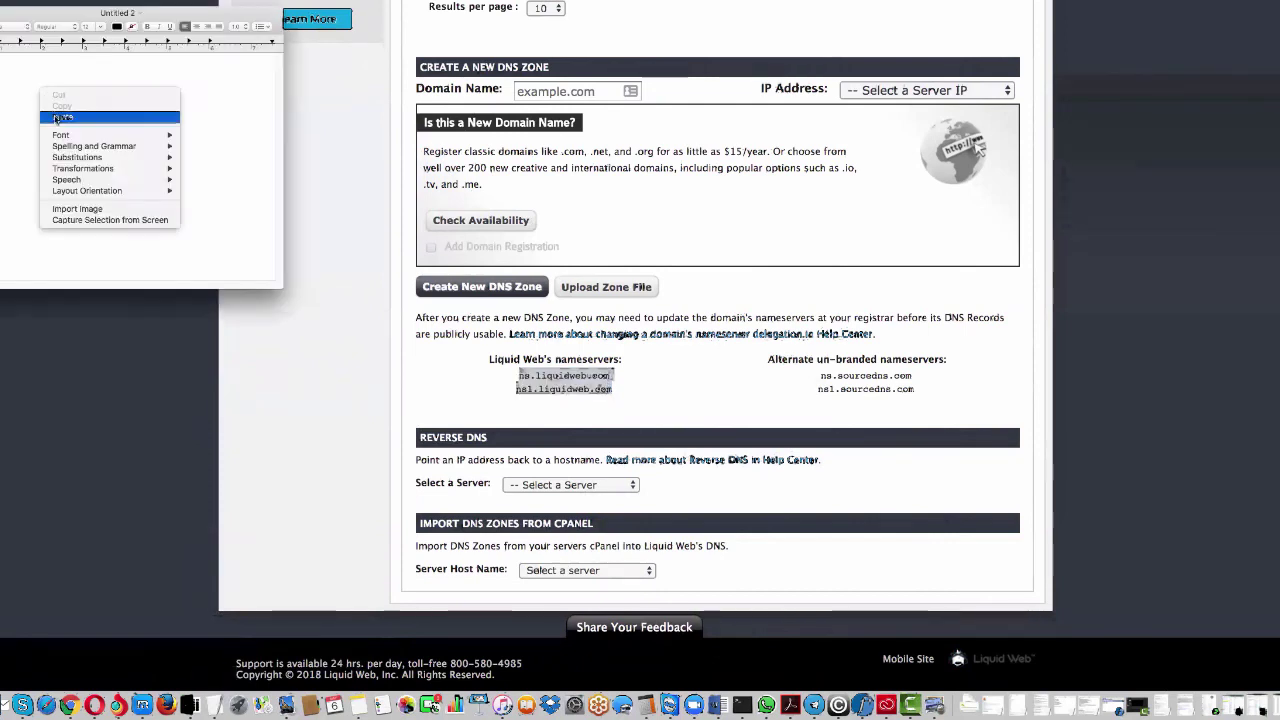
{"action": "left_click", "coordinate": [62, 117]}
{"action": "left_click_drag", "start_coordinate": [160, 12], "coordinate": [626, 0]}
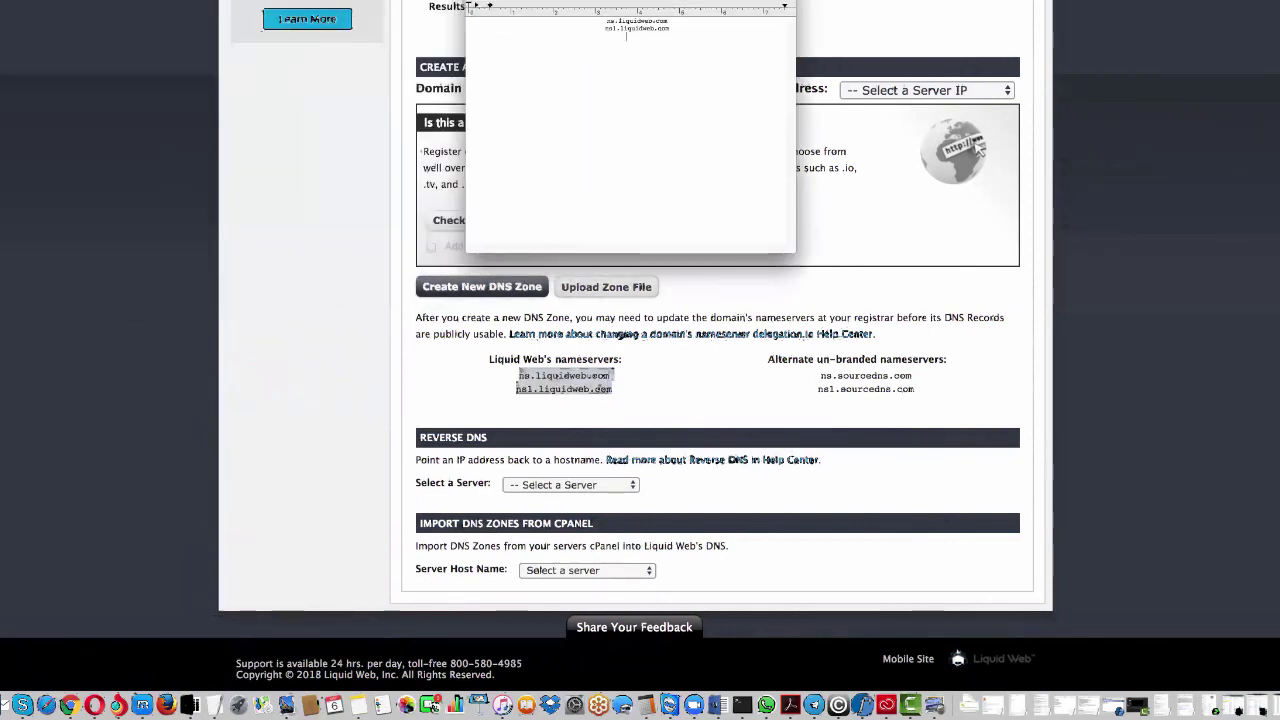
{"action": "left_click", "coordinate": [421, 26]}
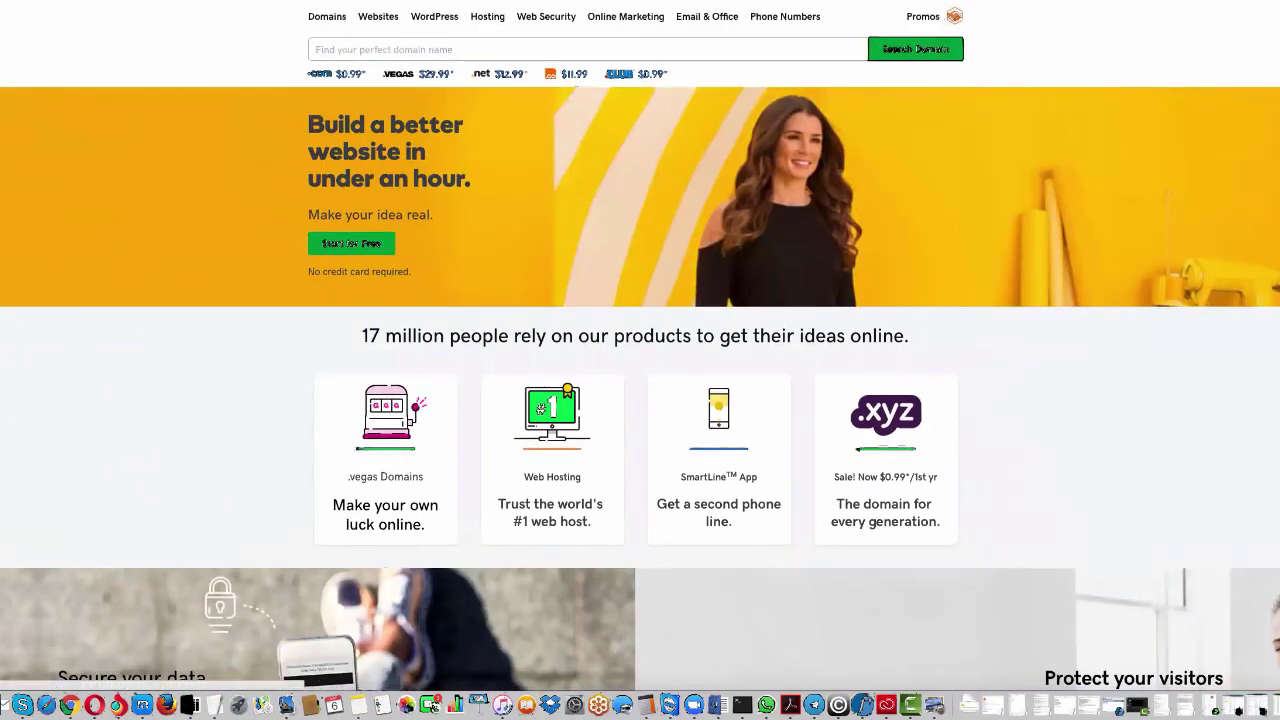
Switch back to GoDaddy, open Manage Domains from the account's quick links, and sign in again with the prefilled credentials
{"action": "key", "text": "ctrl+Right"}
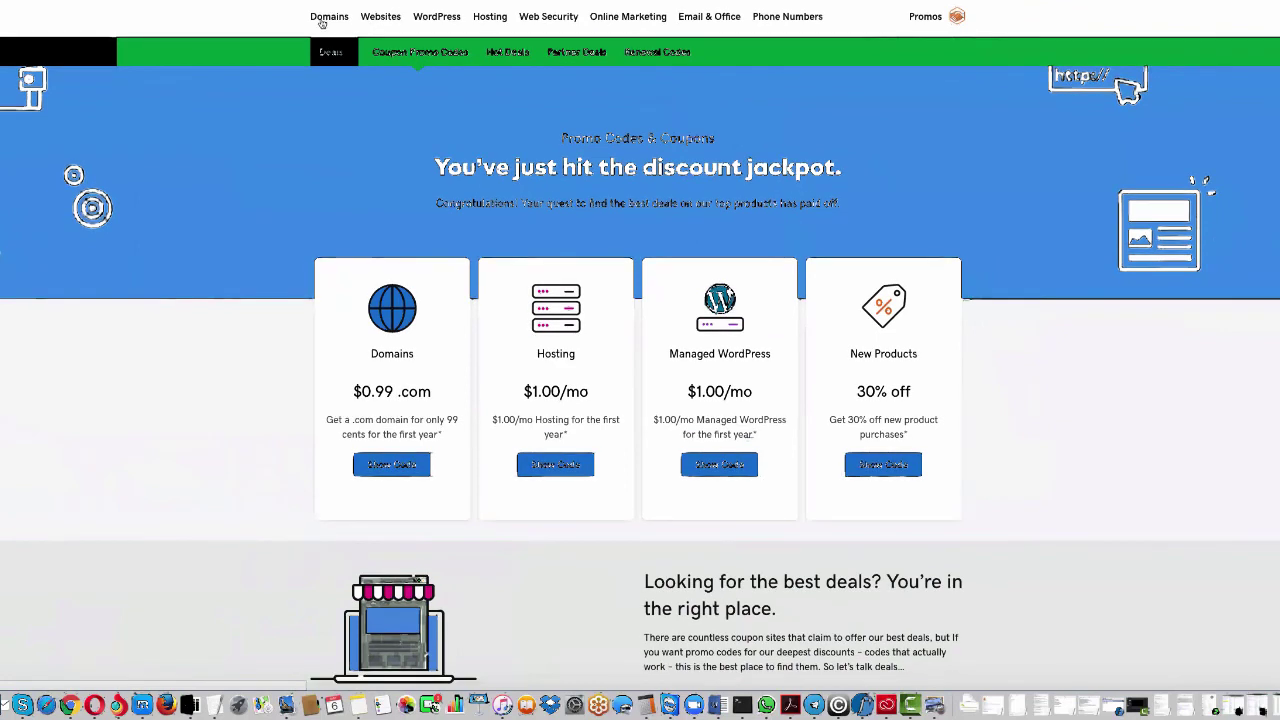
{"action": "left_click", "coordinate": [324, 18]}
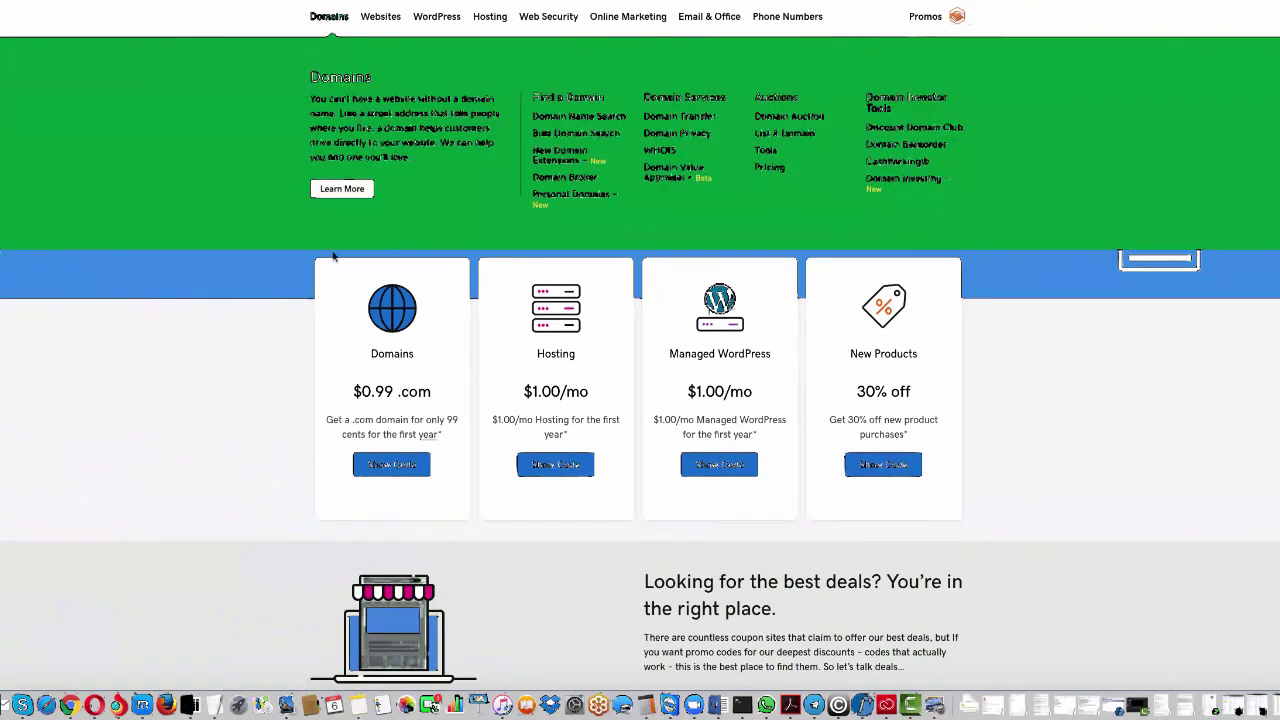
{"action": "left_click", "coordinate": [327, 20]}
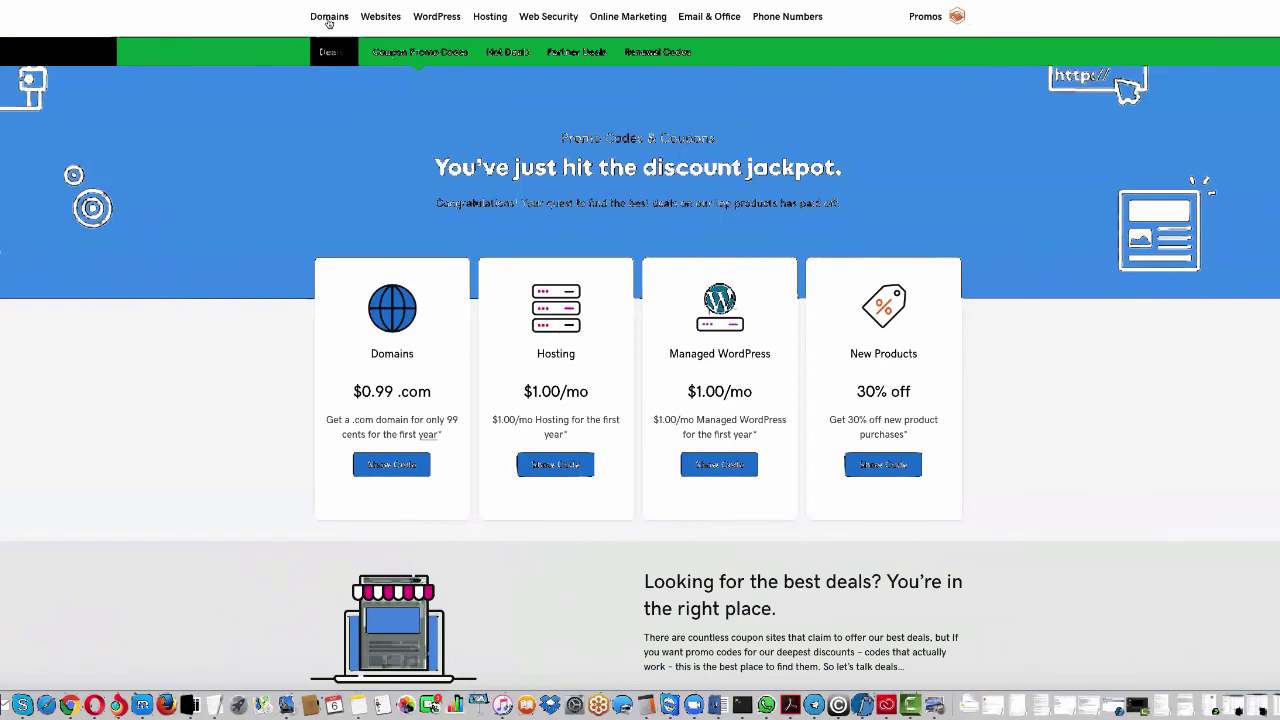
{"action": "left_click", "coordinate": [329, 20]}
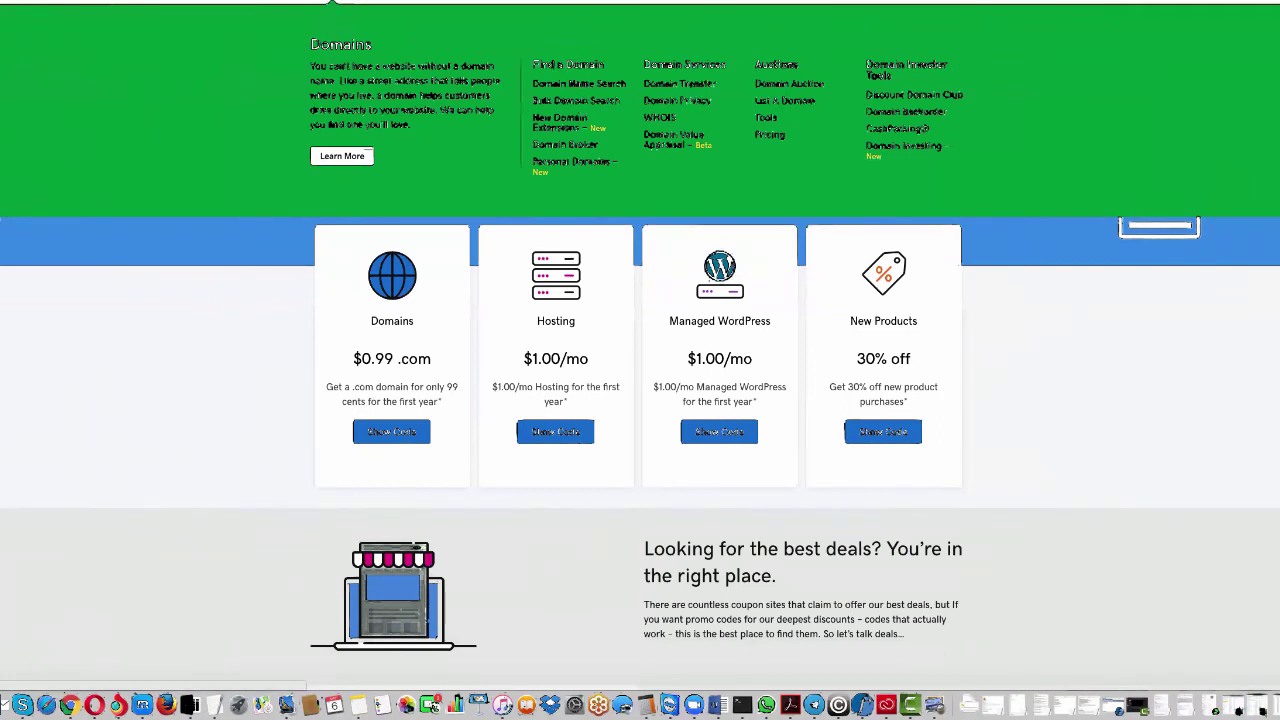
{"action": "left_click", "coordinate": [332, 3]}
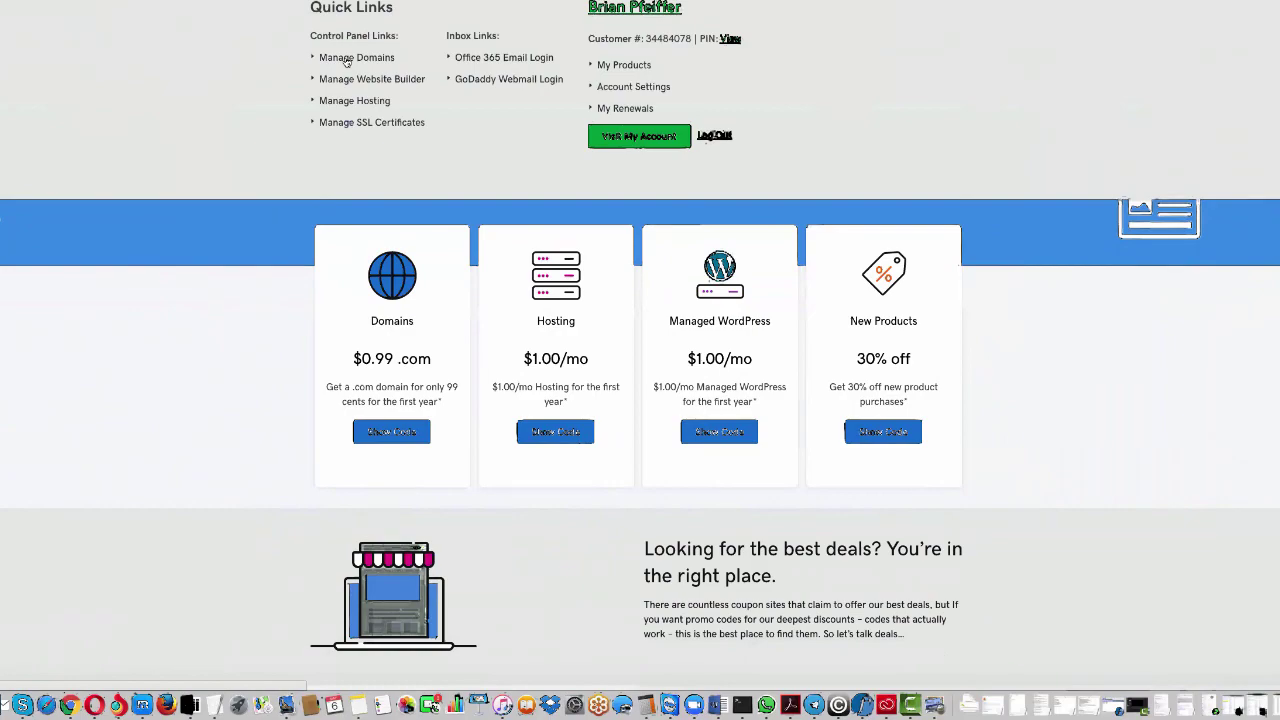
{"action": "scroll", "coordinate": [292, 195], "scroll_direction": "down", "scroll_amount": 5}
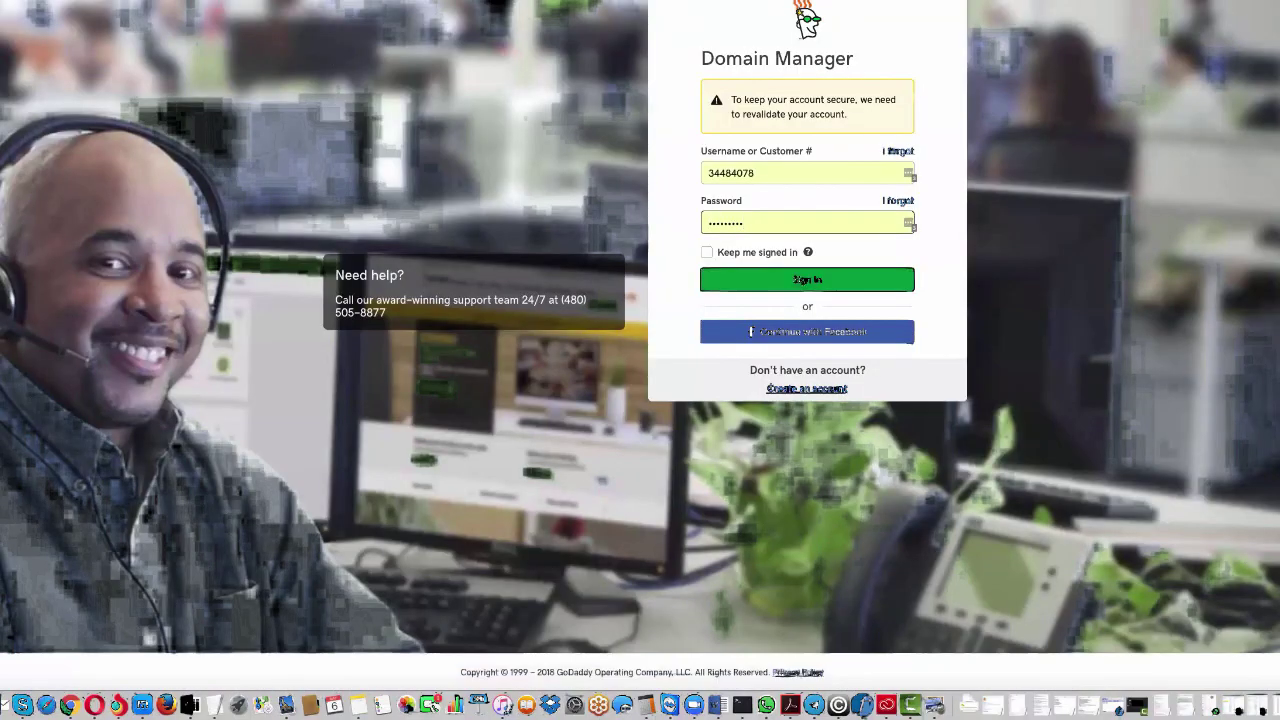
{"action": "key", "text": "ctrl+Right"}
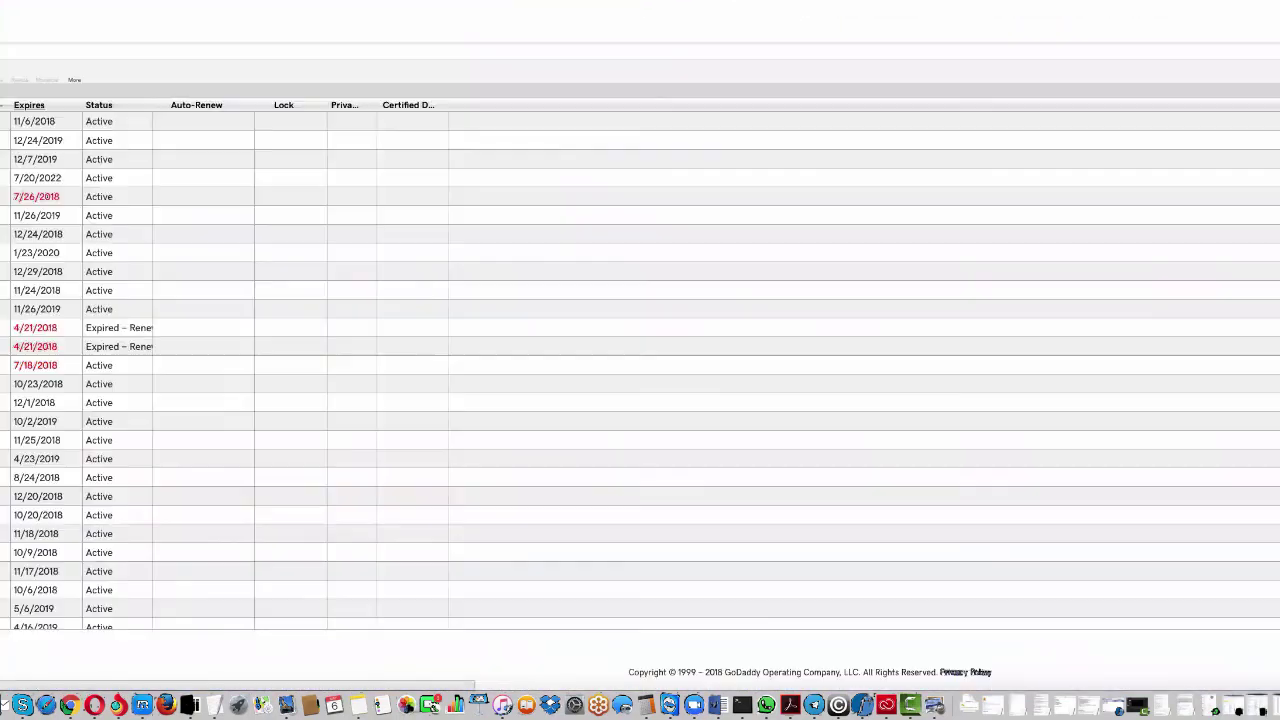
Find LEAFYFRESHGREENS.COM in the domain list and open its DNS management page
{"action": "scroll", "coordinate": [640, 370], "scroll_direction": "right", "scroll_amount": 5}
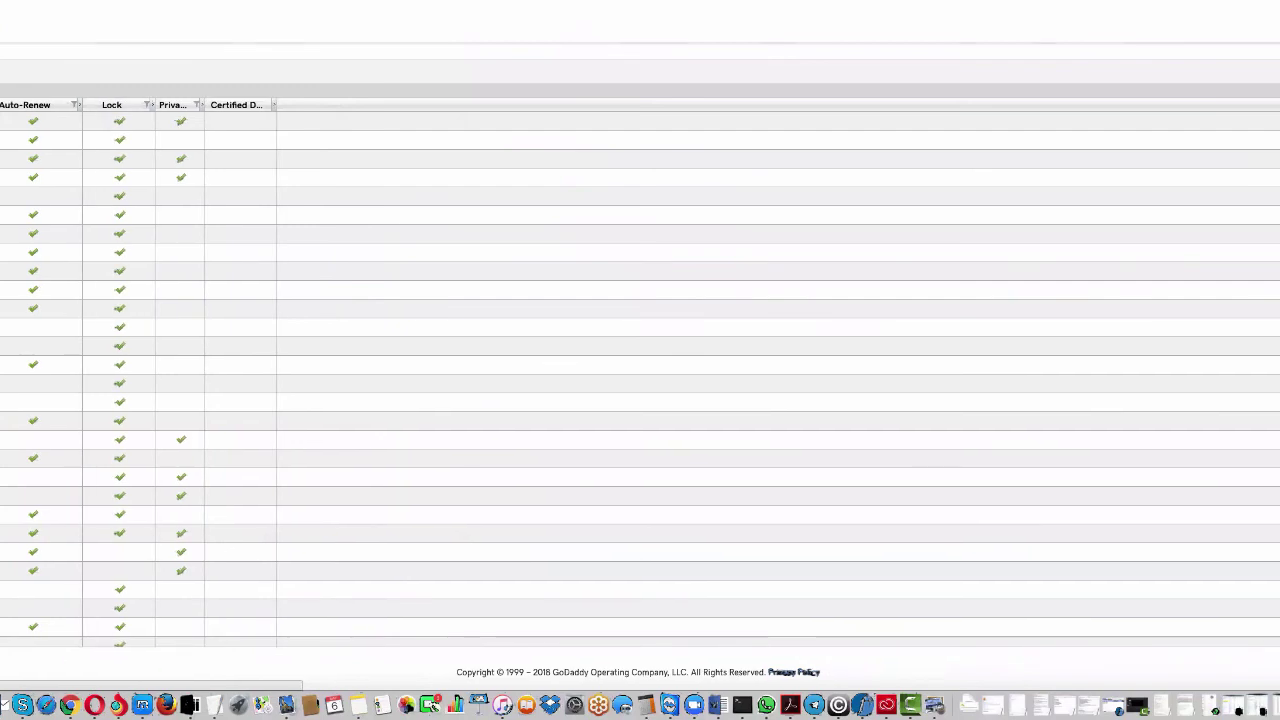
{"action": "scroll", "coordinate": [640, 380], "scroll_direction": "down", "scroll_amount": 5}
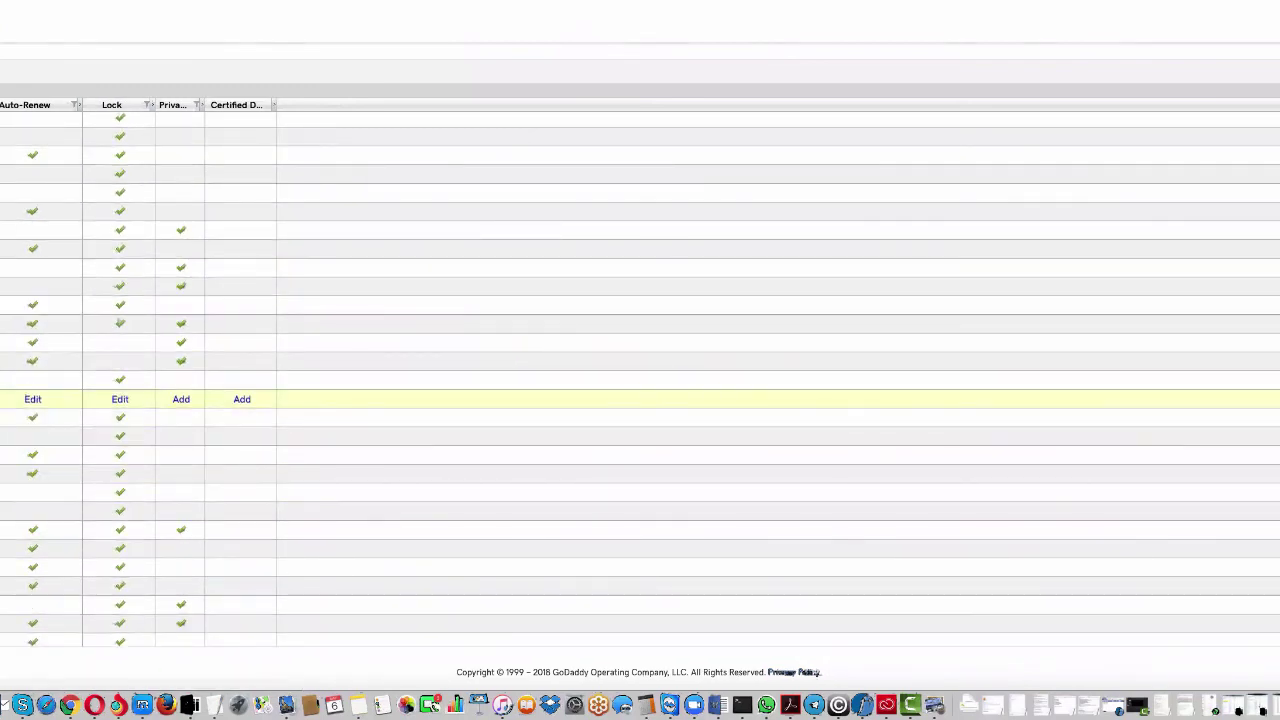
{"action": "left_click", "coordinate": [197, 460]}
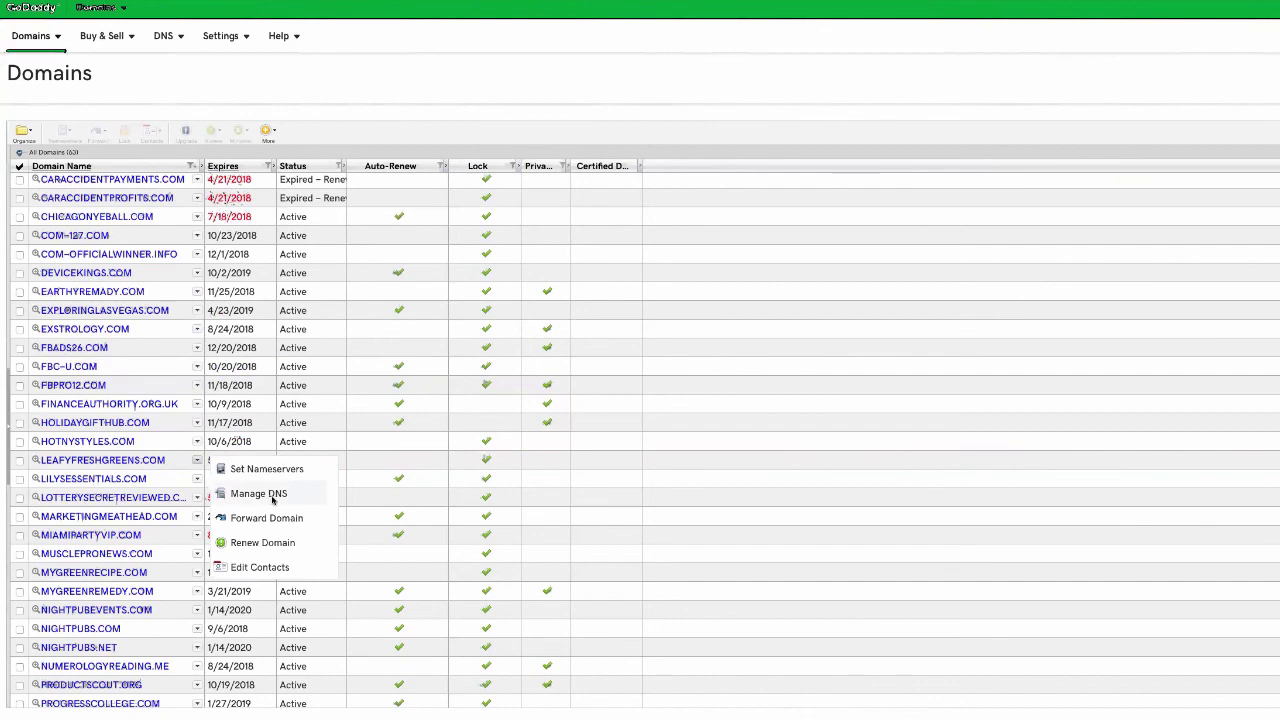
{"action": "left_click", "coordinate": [259, 494]}
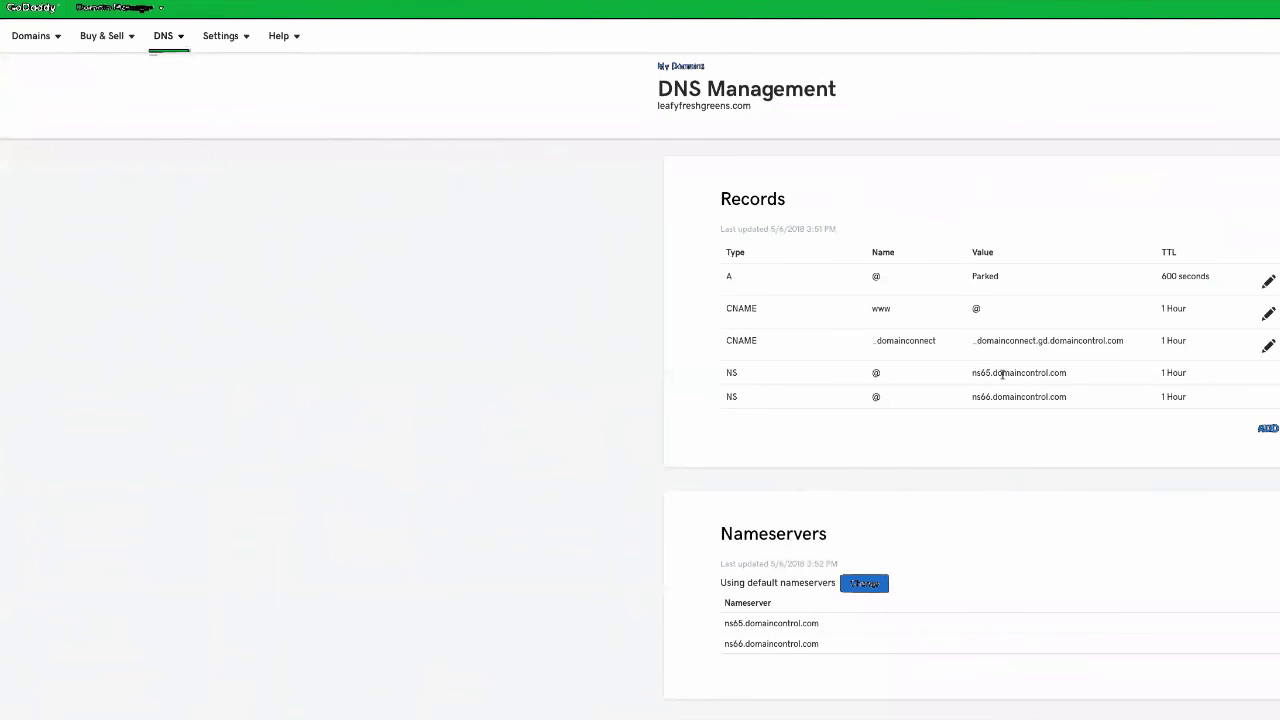
Start changing the nameservers of leafyfreshgreens.com and set the nameserver type to Custom
{"action": "left_click", "coordinate": [862, 586]}
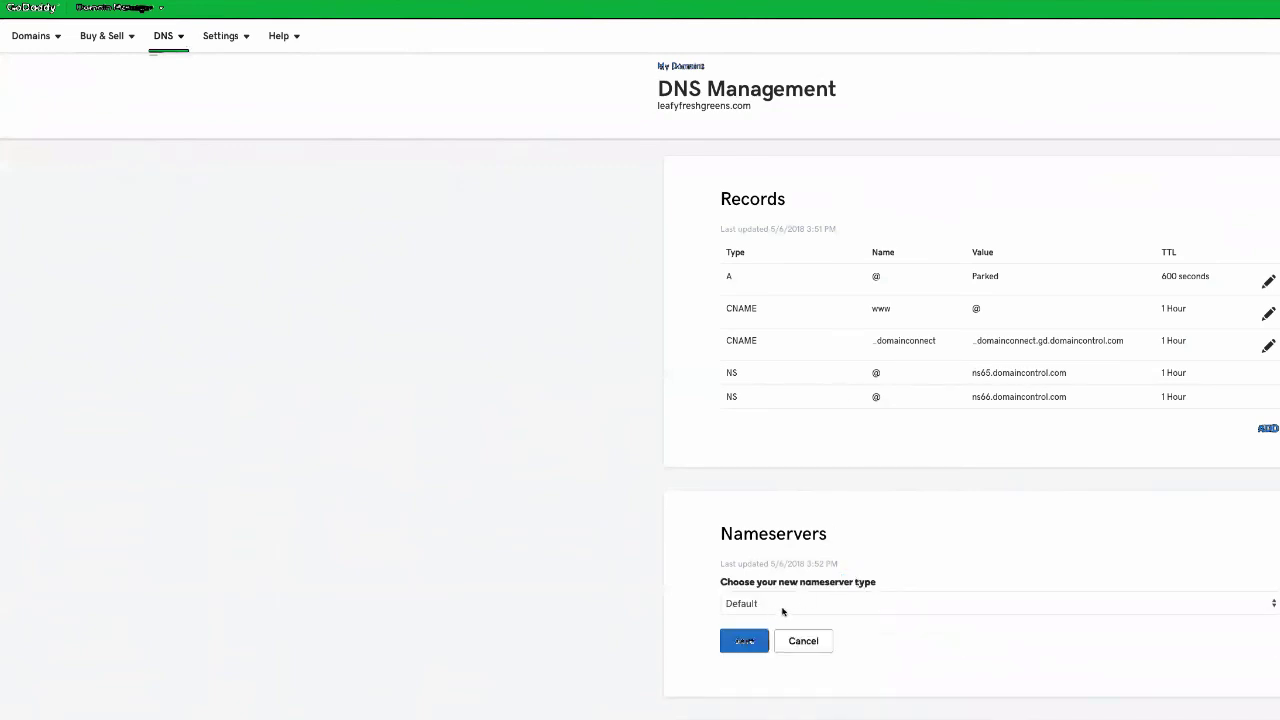
{"action": "scroll", "coordinate": [899, 594], "scroll_direction": "down", "scroll_amount": 2}
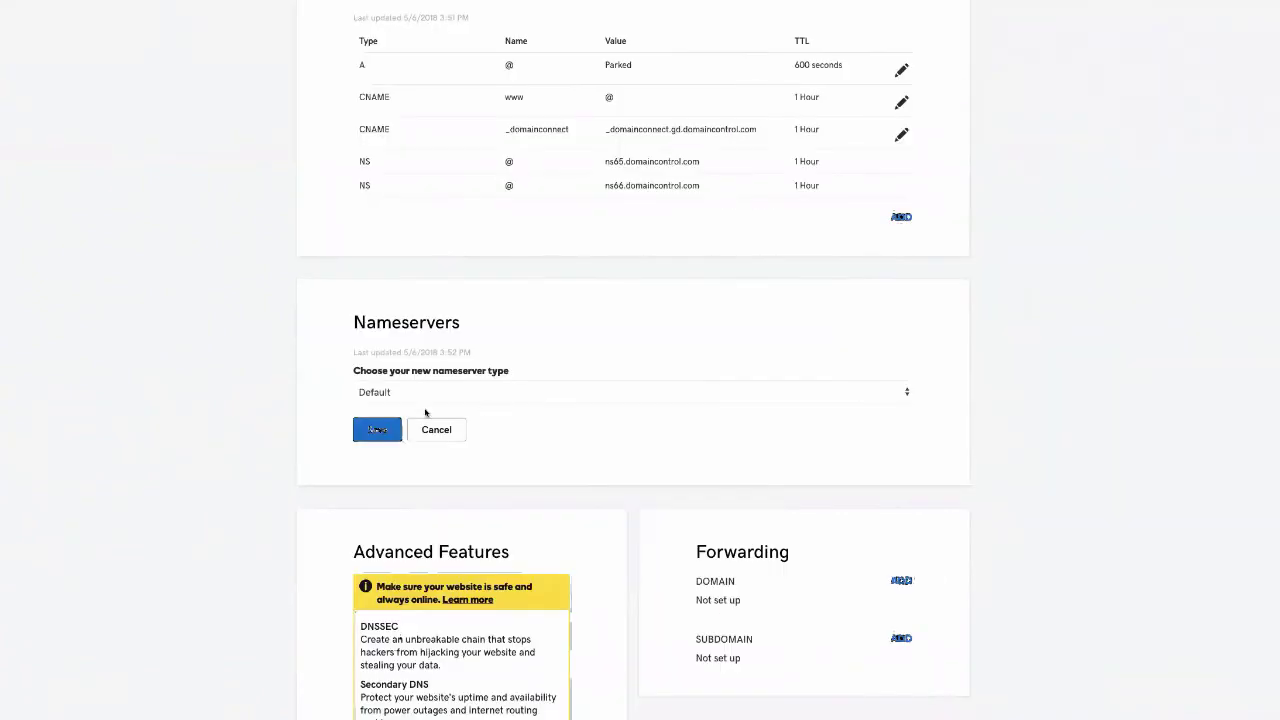
{"action": "left_click", "coordinate": [512, 393]}
{"action": "left_click", "coordinate": [405, 421]}
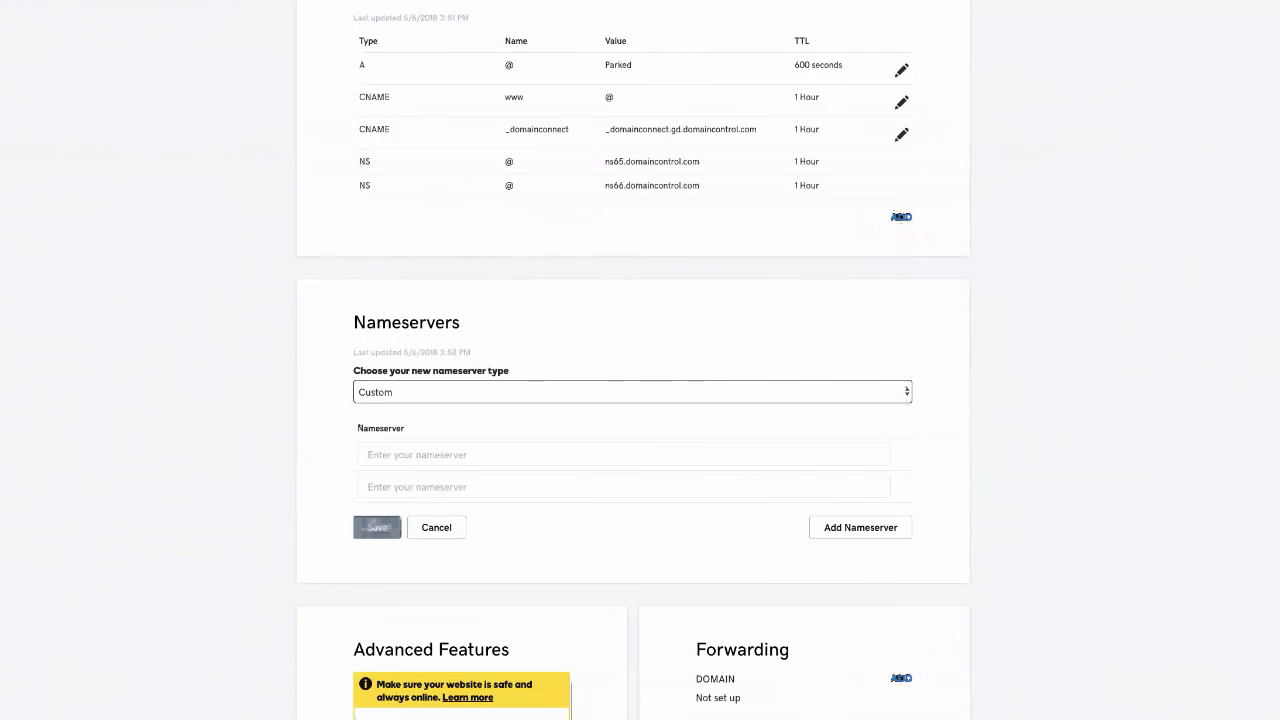
Copy ns.liquidweb.com from the text document and paste it as the first custom nameserver in GoDaddy
{"action": "key", "text": "super+Tab"}
{"action": "left_click_drag", "start_coordinate": [567, 44], "coordinate": [46, 50]}
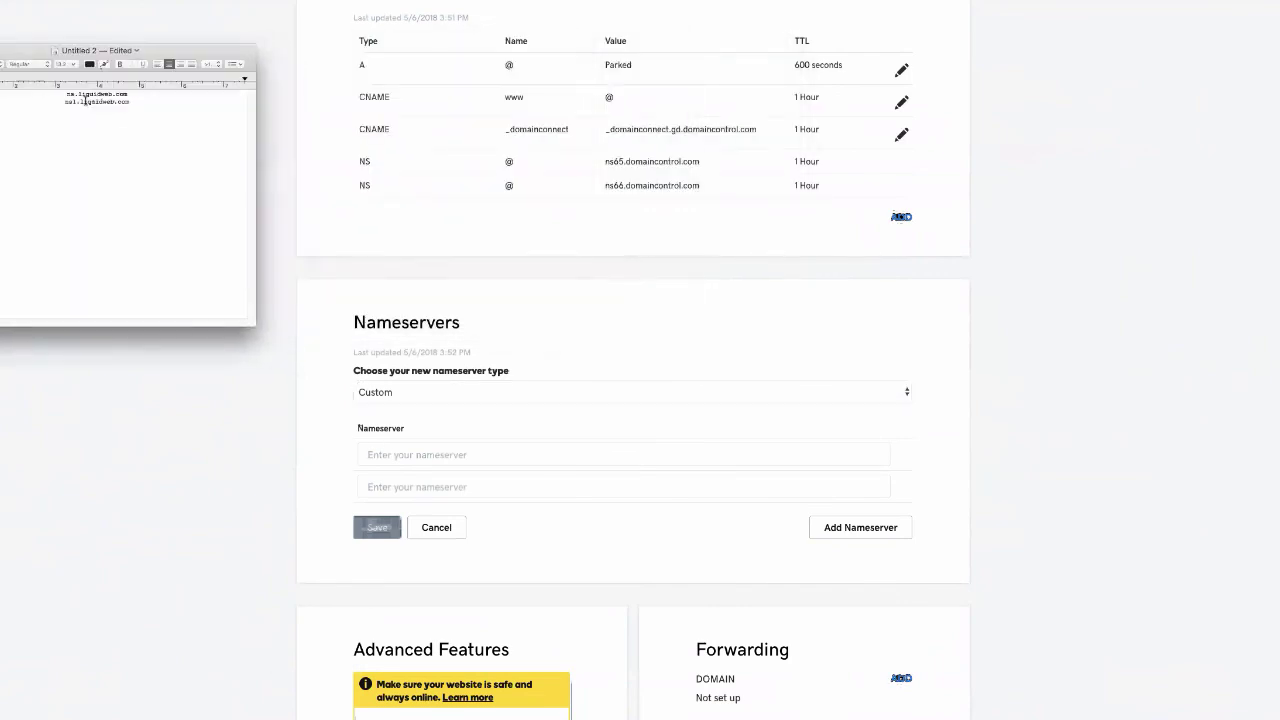
{"action": "left_click_drag", "start_coordinate": [140, 95], "coordinate": [68, 95]}
{"action": "right_click", "coordinate": [76, 95]}
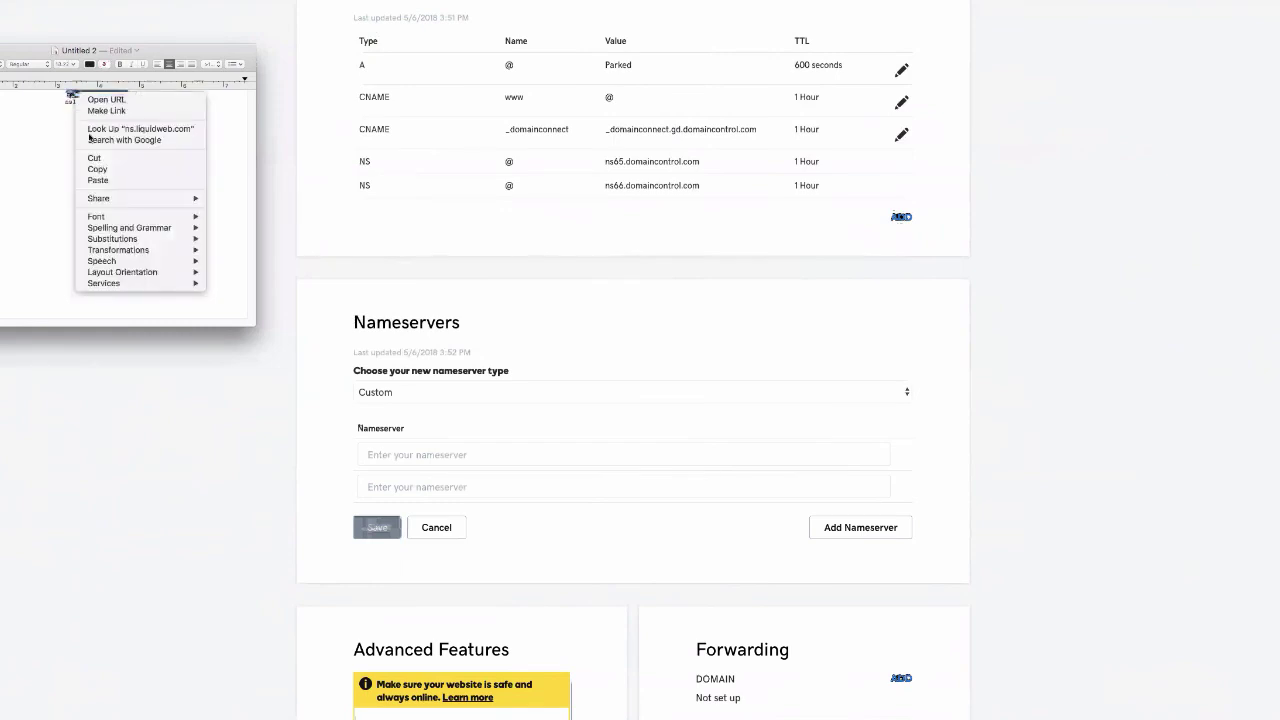
{"action": "left_click", "coordinate": [96, 169]}
{"action": "left_click", "coordinate": [430, 456]}
{"action": "right_click", "coordinate": [430, 456]}
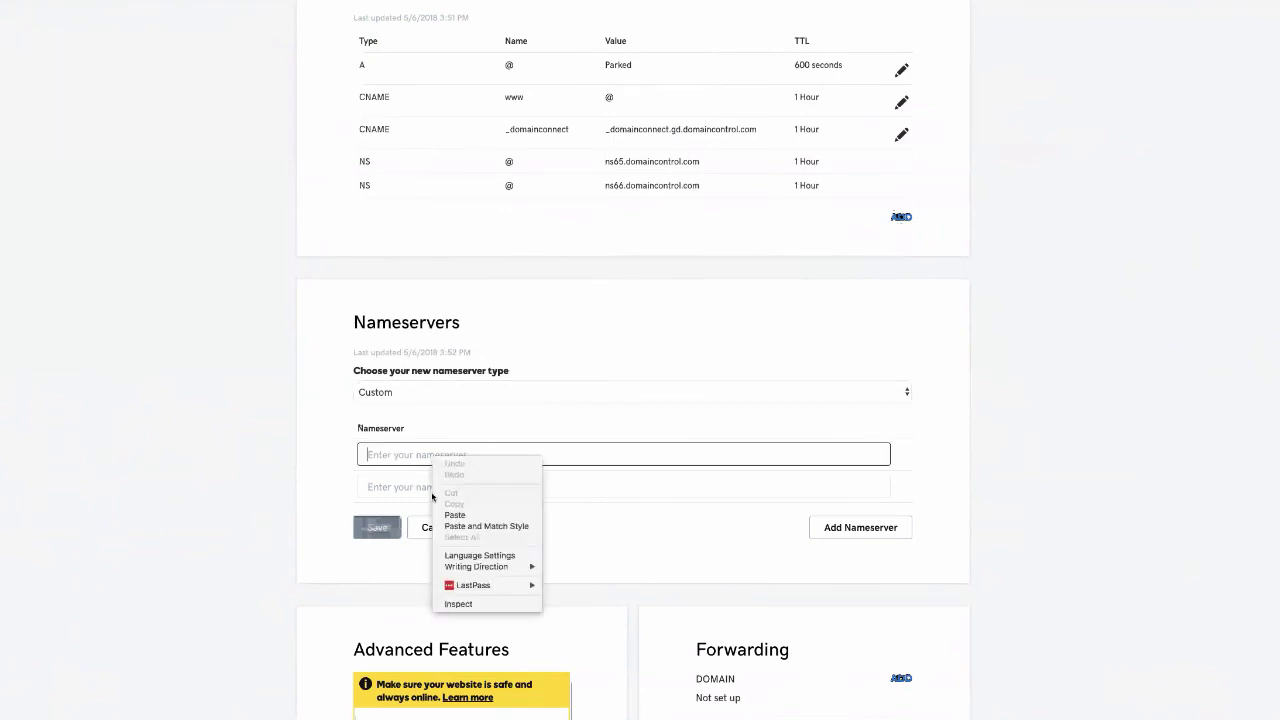
{"action": "left_click", "coordinate": [452, 515]}
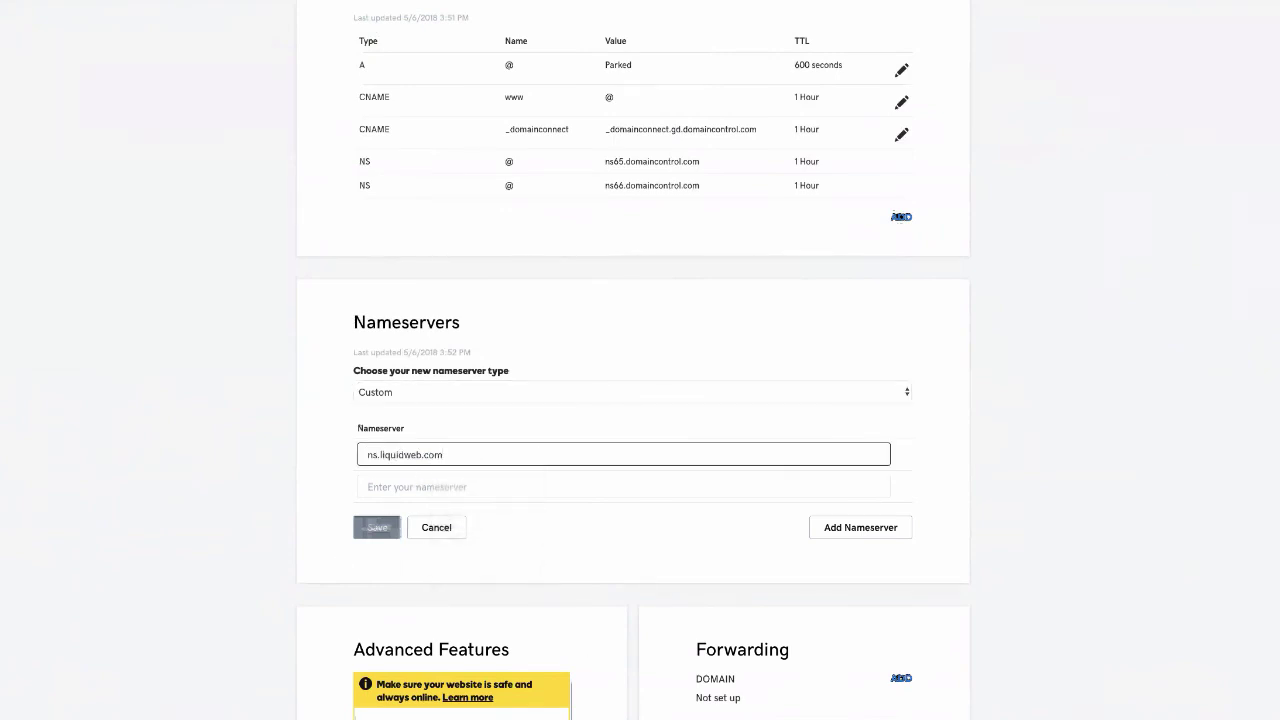
Copy ns1.liquidweb.com from the text document, paste it as the second custom nameserver, and save the nameserver change
{"action": "key", "text": "super+Tab"}
{"action": "left_click_drag", "start_coordinate": [129, 102], "coordinate": [68, 104]}
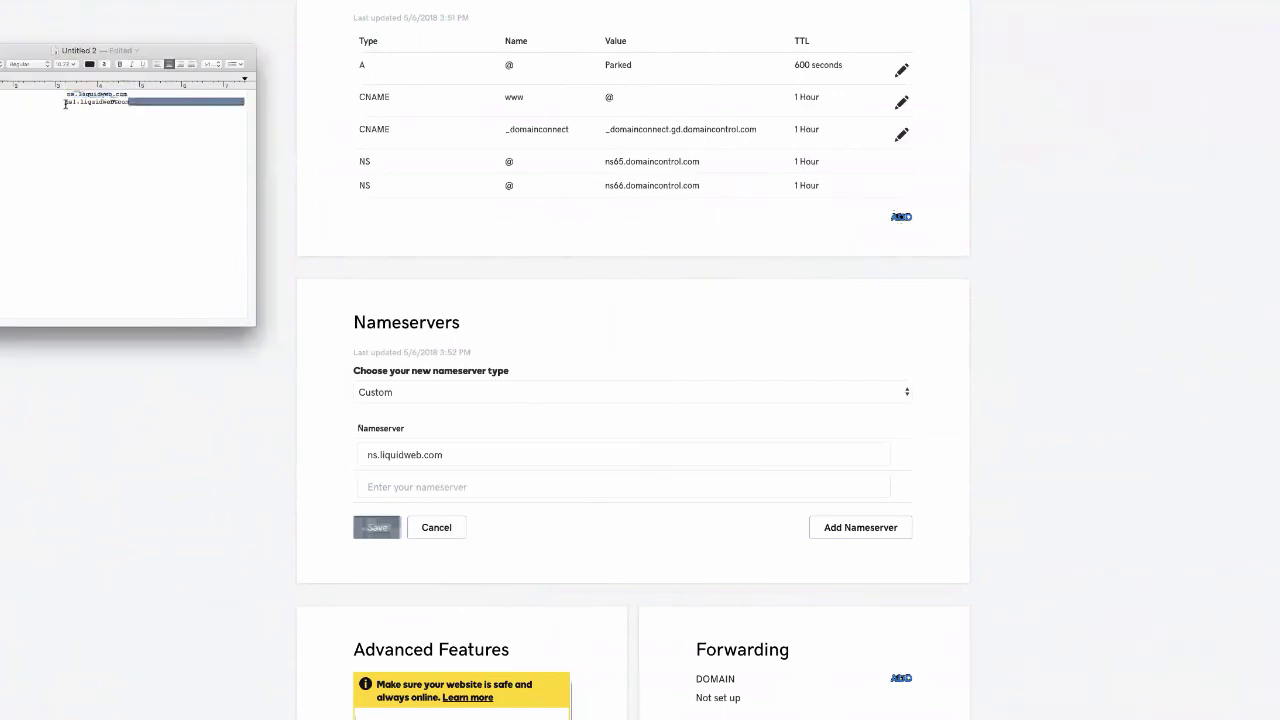
{"action": "right_click", "coordinate": [69, 104]}
{"action": "left_click", "coordinate": [96, 175]}
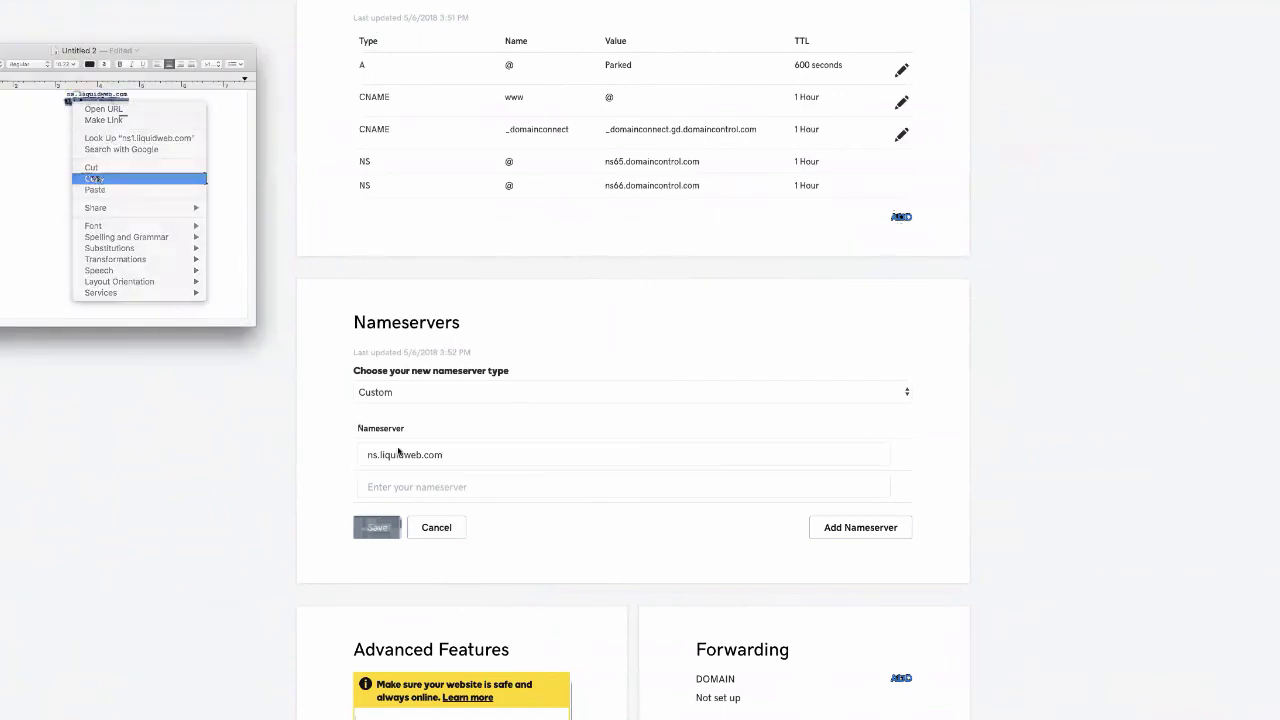
{"action": "right_click", "coordinate": [395, 494]}
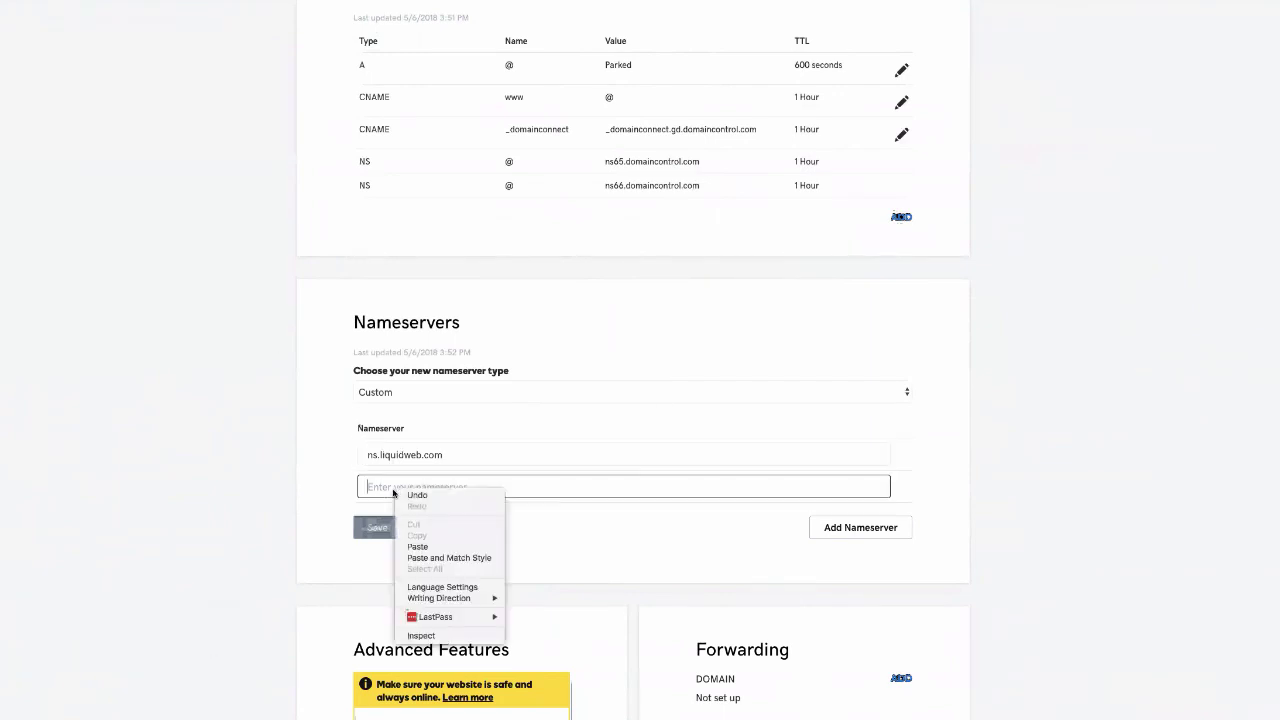
{"action": "left_click", "coordinate": [408, 544]}
{"action": "left_click", "coordinate": [390, 544]}
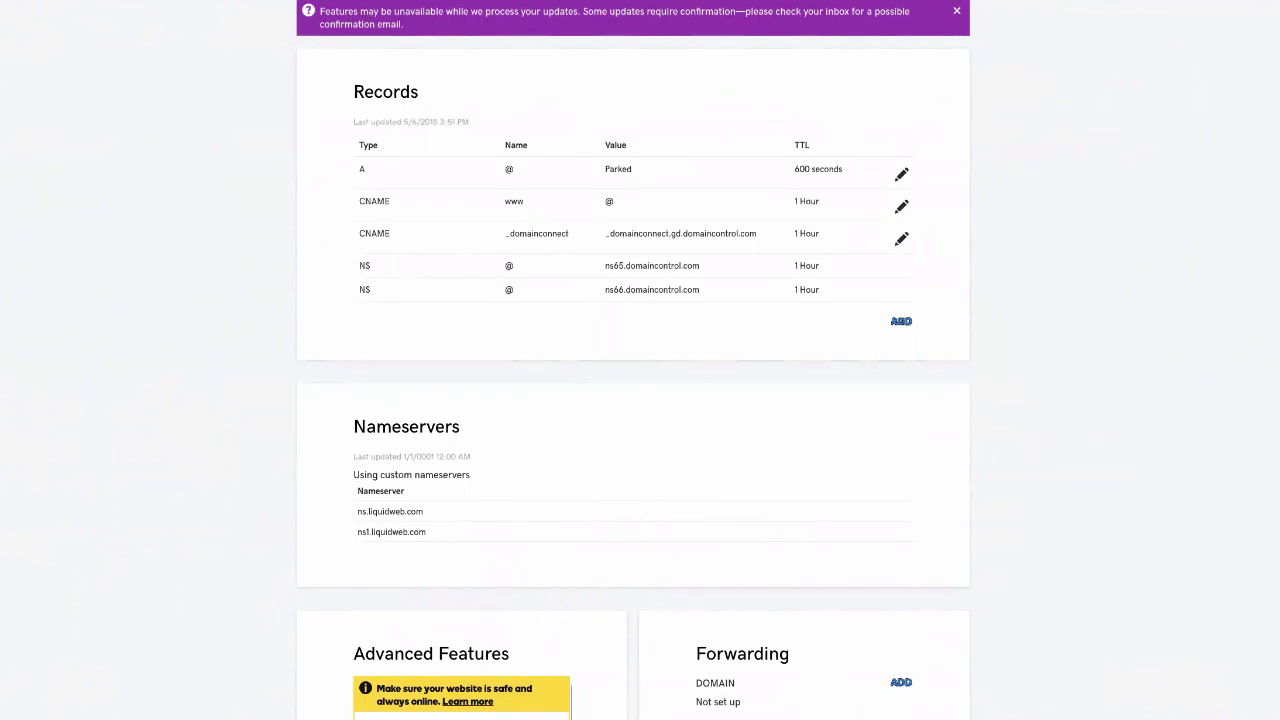
Copy the domain name leafyfreshgreens.com from the heading of the DNS Management page
{"action": "scroll", "coordinate": [475, 325], "scroll_direction": "up", "scroll_amount": 2}
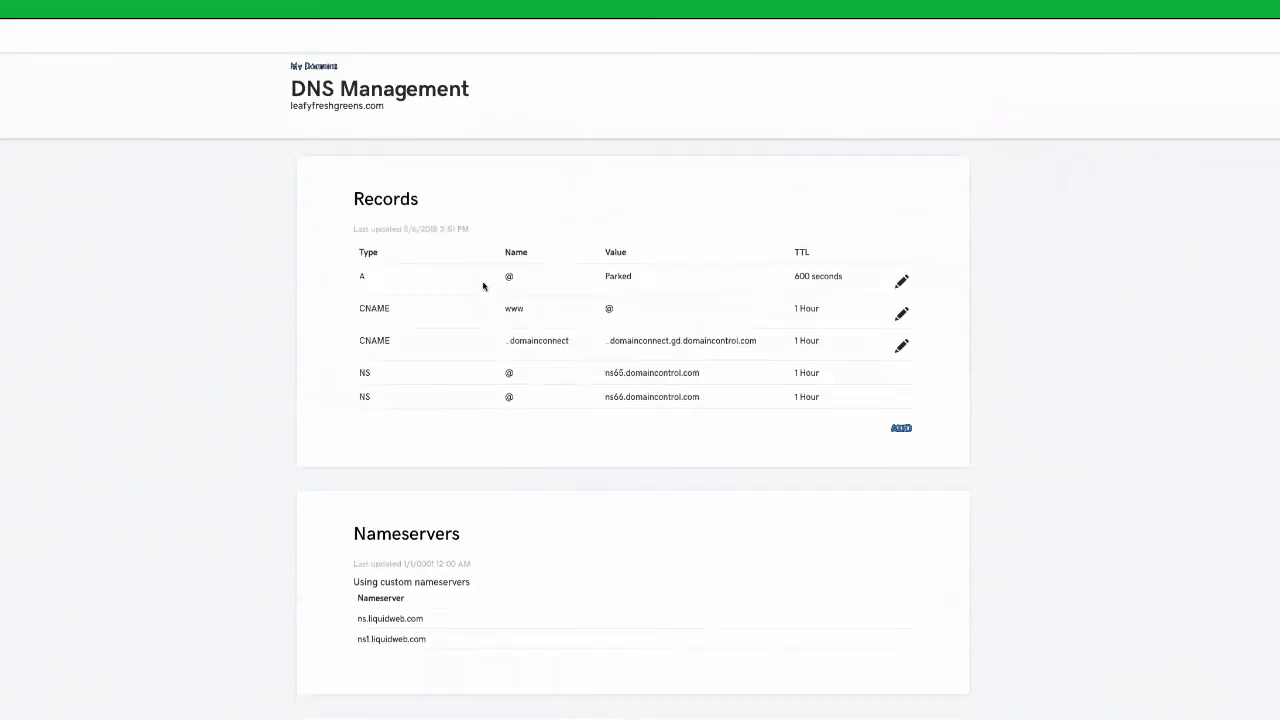
{"action": "scroll", "coordinate": [483, 286], "scroll_direction": "down", "scroll_amount": 5}
{"action": "scroll", "coordinate": [583, 363], "scroll_direction": "up", "scroll_amount": 5}
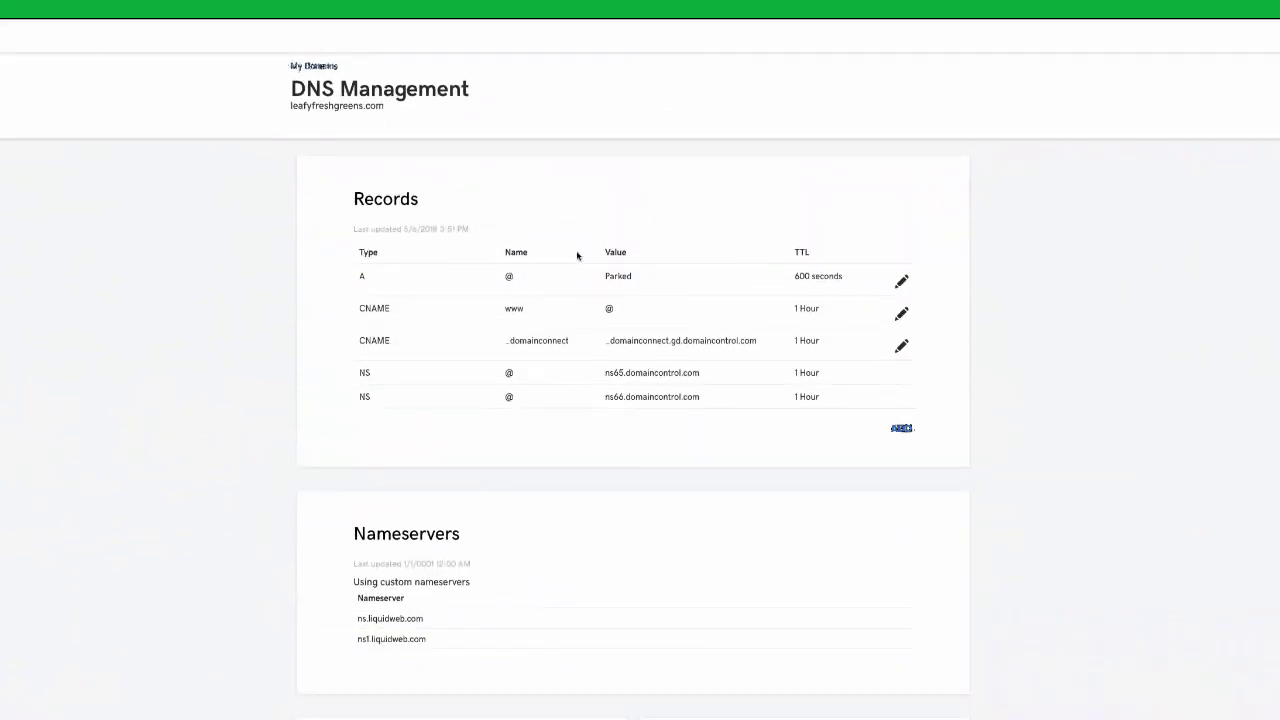
{"action": "left_click_drag", "start_coordinate": [398, 110], "coordinate": [365, 107]}
{"action": "right_click", "coordinate": [324, 107]}
{"action": "left_click", "coordinate": [300, 107]}
{"action": "left_click", "coordinate": [289, 108]}
{"action": "right_click", "coordinate": [362, 106]}
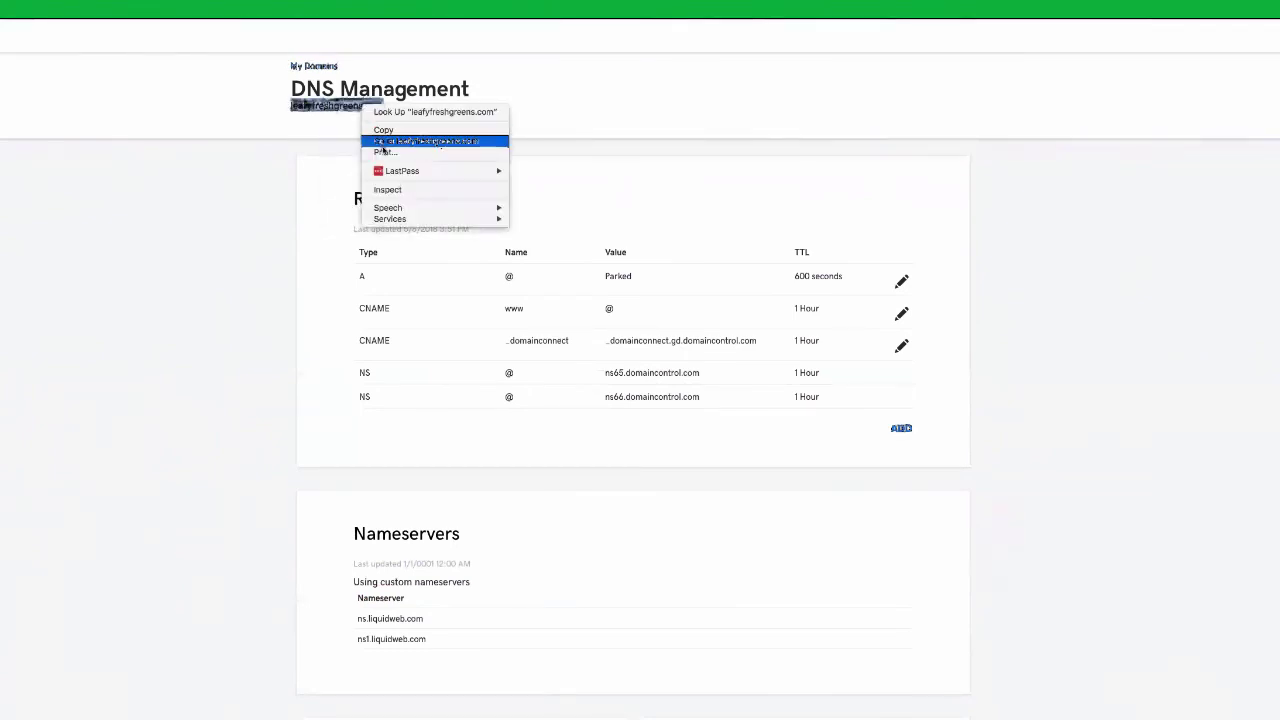
{"action": "left_click", "coordinate": [384, 129]}
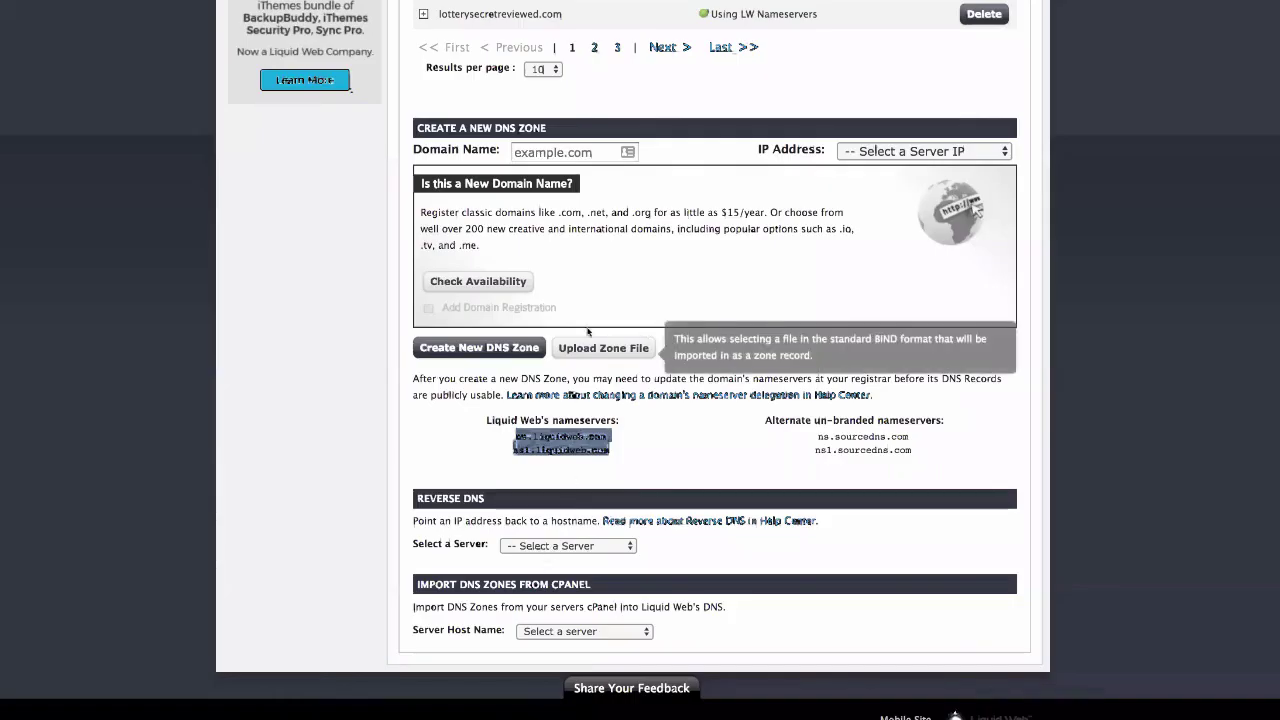
Switch to Liquid Web's DNS page, paste leafyfreshgreens.com as the new DNS zone's domain name, and view the selectable server IP addresses
{"action": "scroll", "coordinate": [600, 262], "scroll_direction": "up", "scroll_amount": 1}
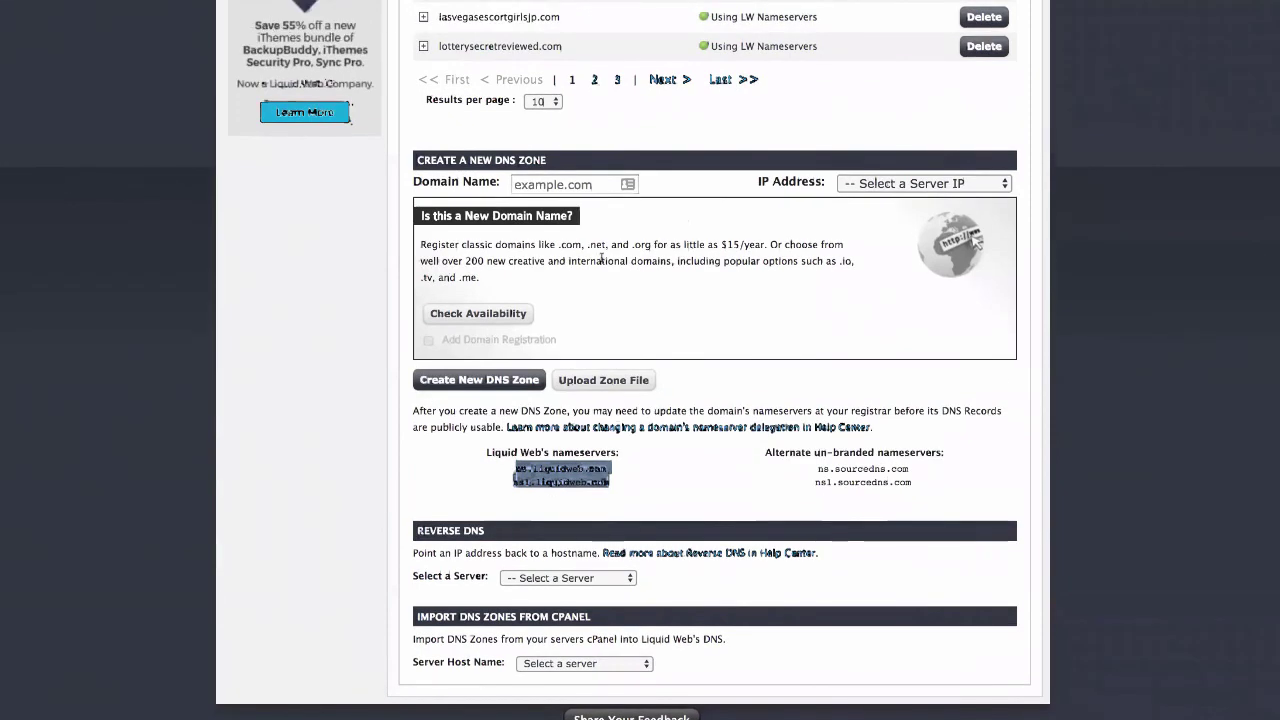
{"action": "scroll", "coordinate": [600, 260], "scroll_direction": "up", "scroll_amount": 4}
{"action": "scroll", "coordinate": [616, 249], "scroll_direction": "up", "scroll_amount": 1}
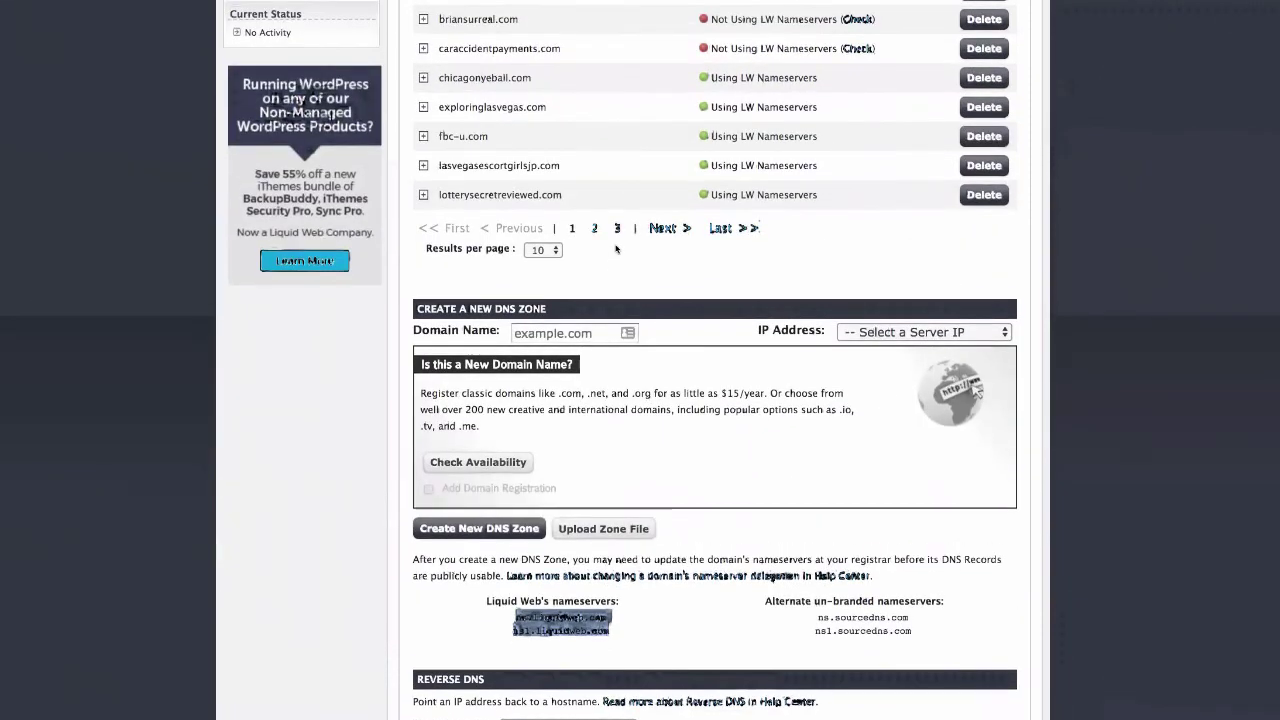
{"action": "scroll", "coordinate": [544, 501], "scroll_direction": "down", "scroll_amount": 1}
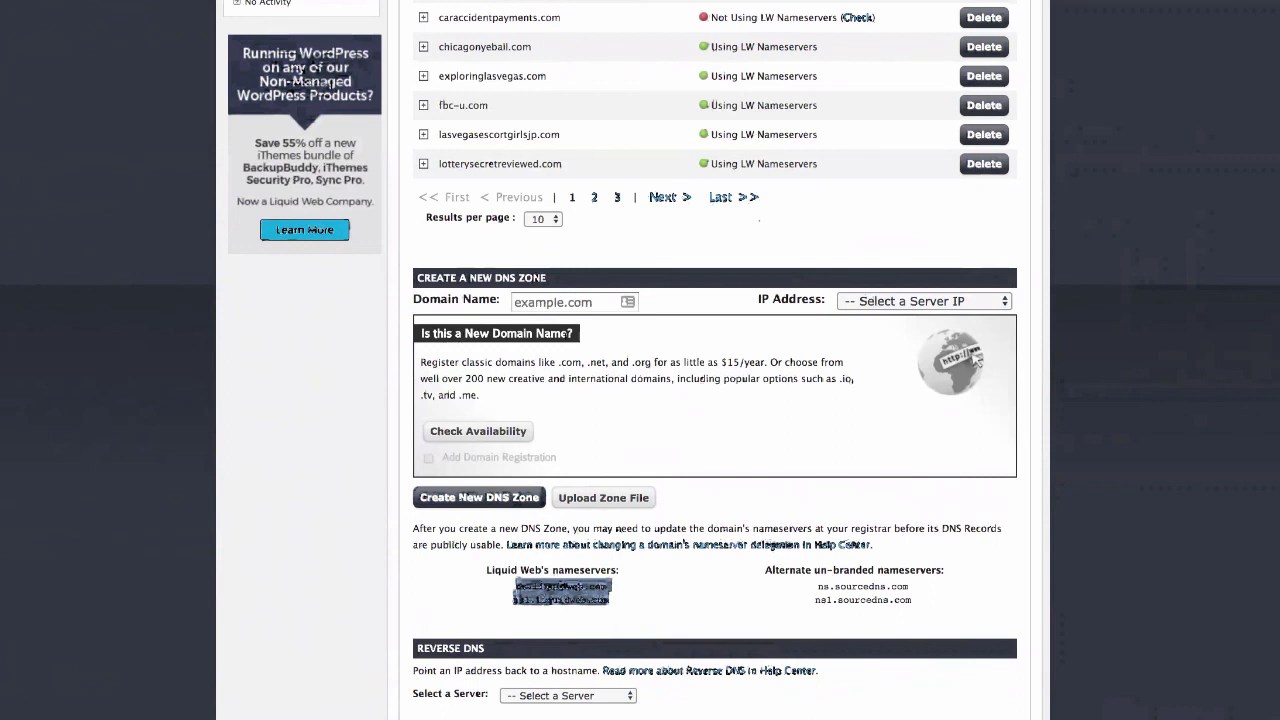
{"action": "left_click", "coordinate": [545, 298]}
{"action": "right_click", "coordinate": [546, 294]}
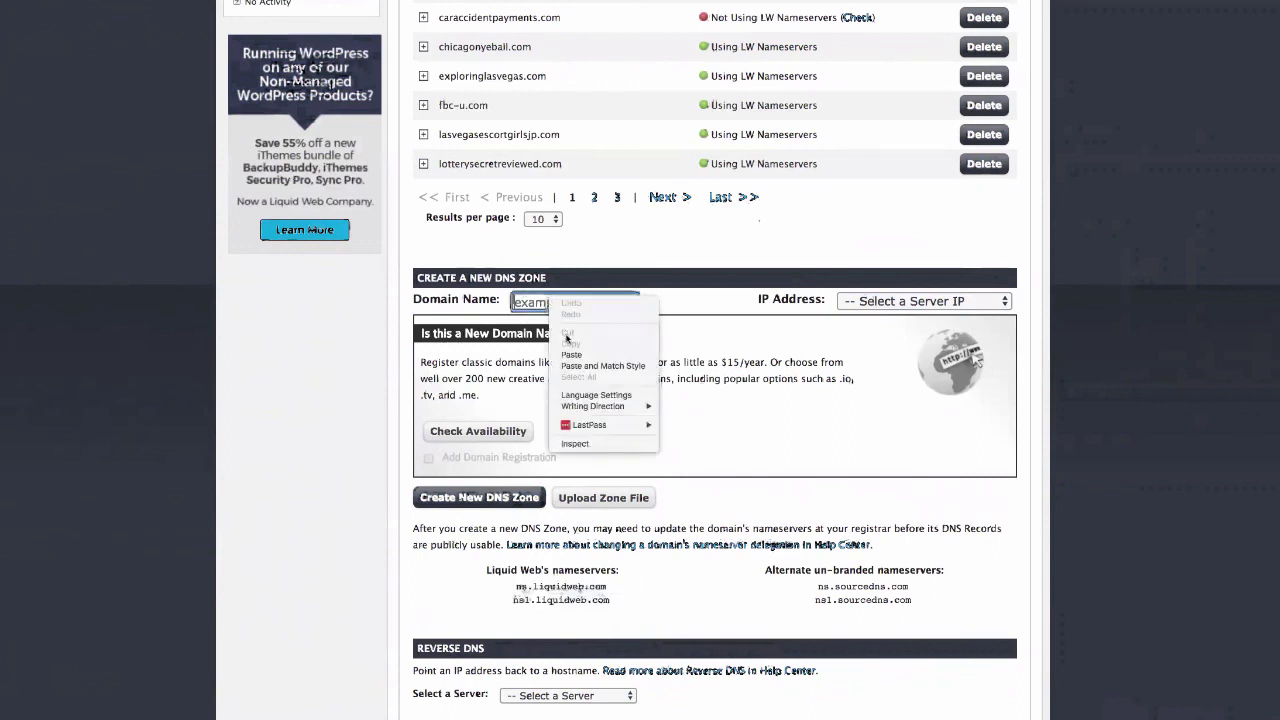
{"action": "key", "text": "Escape"}
{"action": "key", "text": "super+v"}
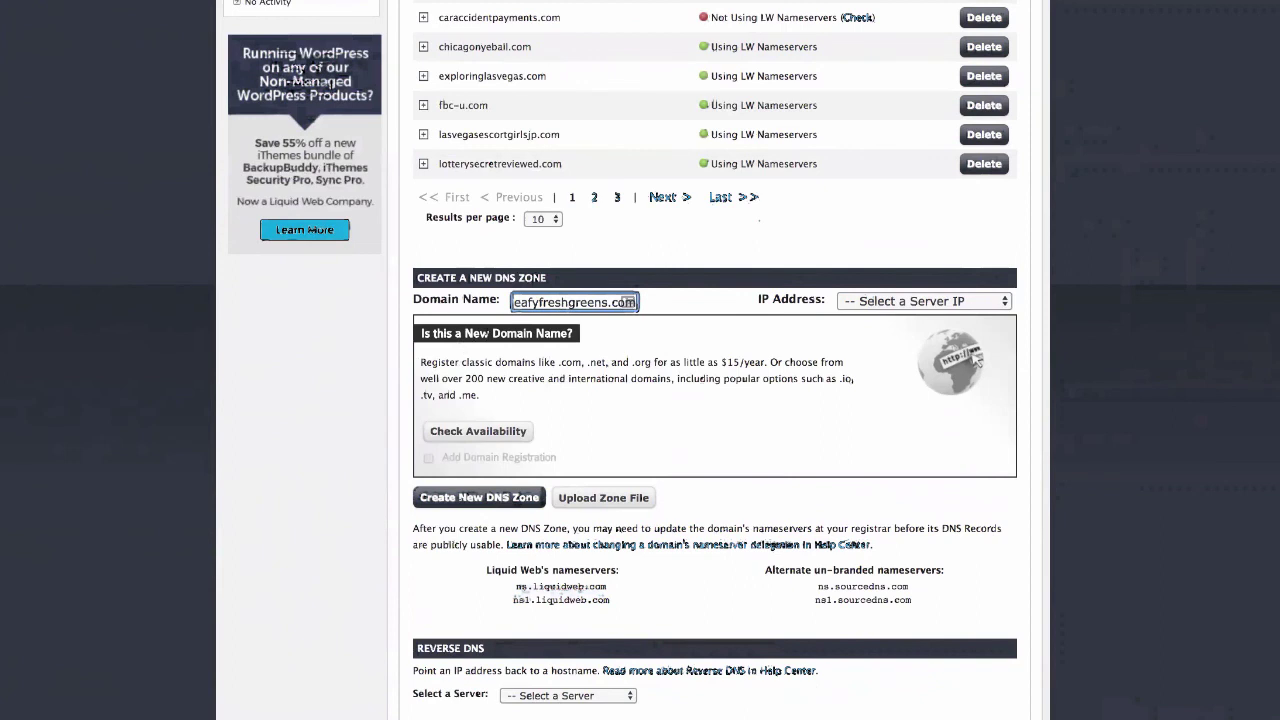
{"action": "scroll", "coordinate": [896, 302], "scroll_direction": "down", "scroll_amount": 1}
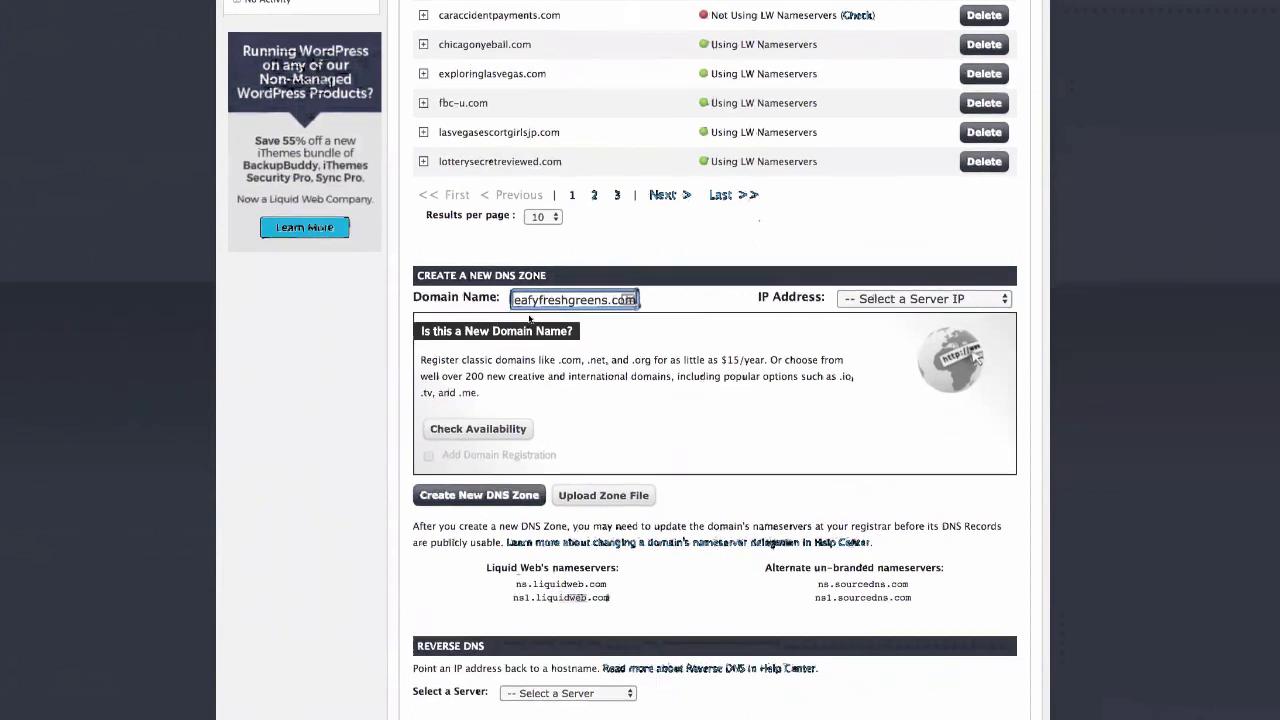
{"action": "left_click", "coordinate": [928, 300]}
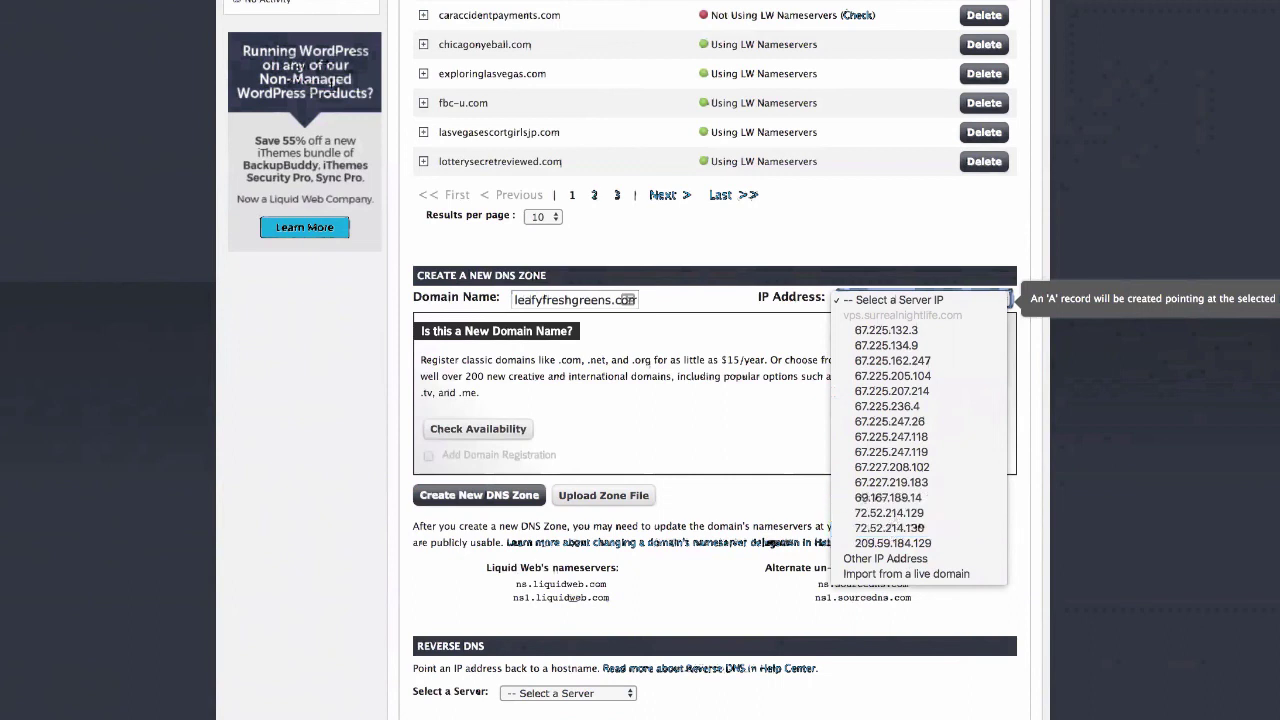
{"action": "key", "text": "Escape"}
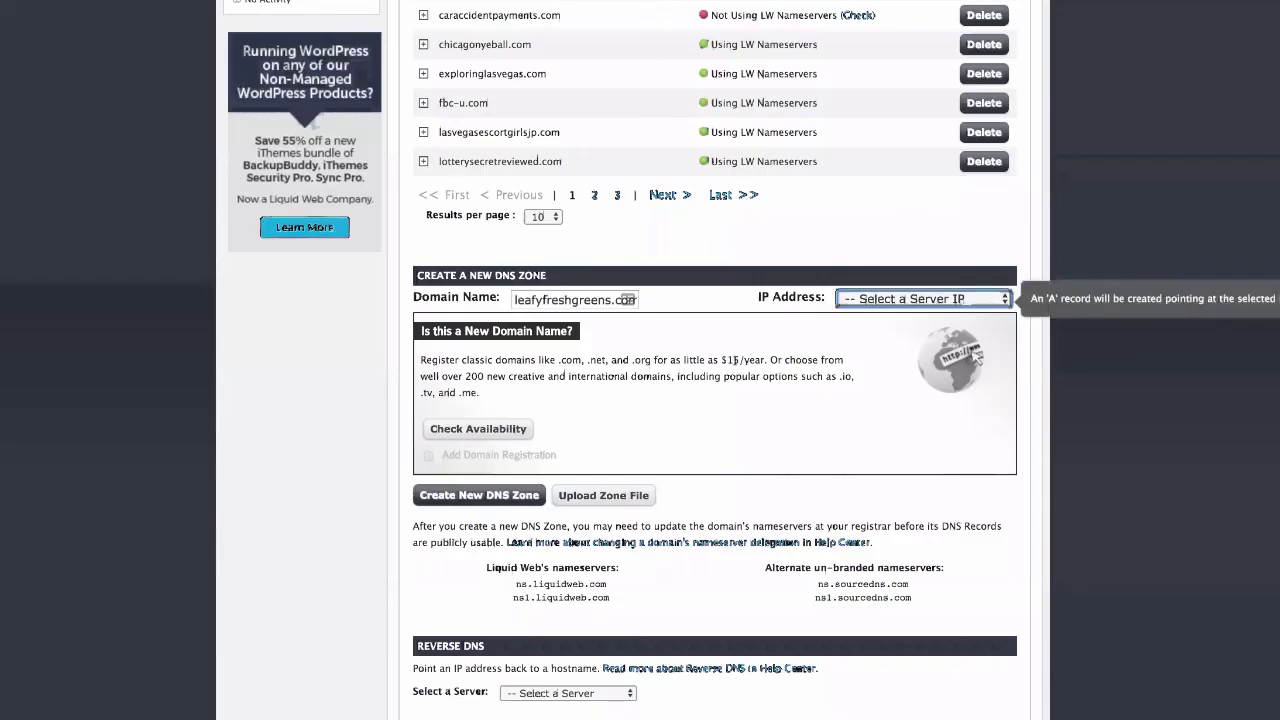
Open the Liquid Web account's Overview and expand the Storm server's details
{"action": "scroll", "coordinate": [728, 350], "scroll_direction": "up", "scroll_amount": 3}
{"action": "scroll", "coordinate": [728, 348], "scroll_direction": "up", "scroll_amount": 4}
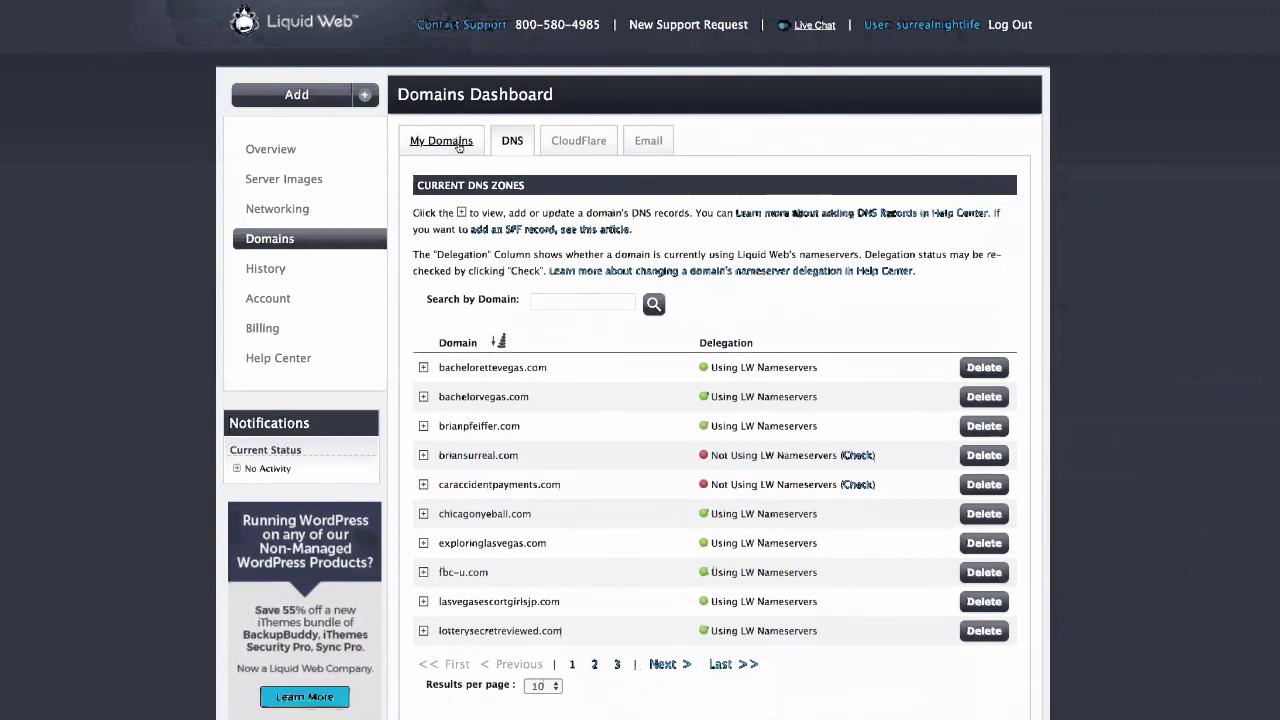
{"action": "left_click", "coordinate": [294, 156]}
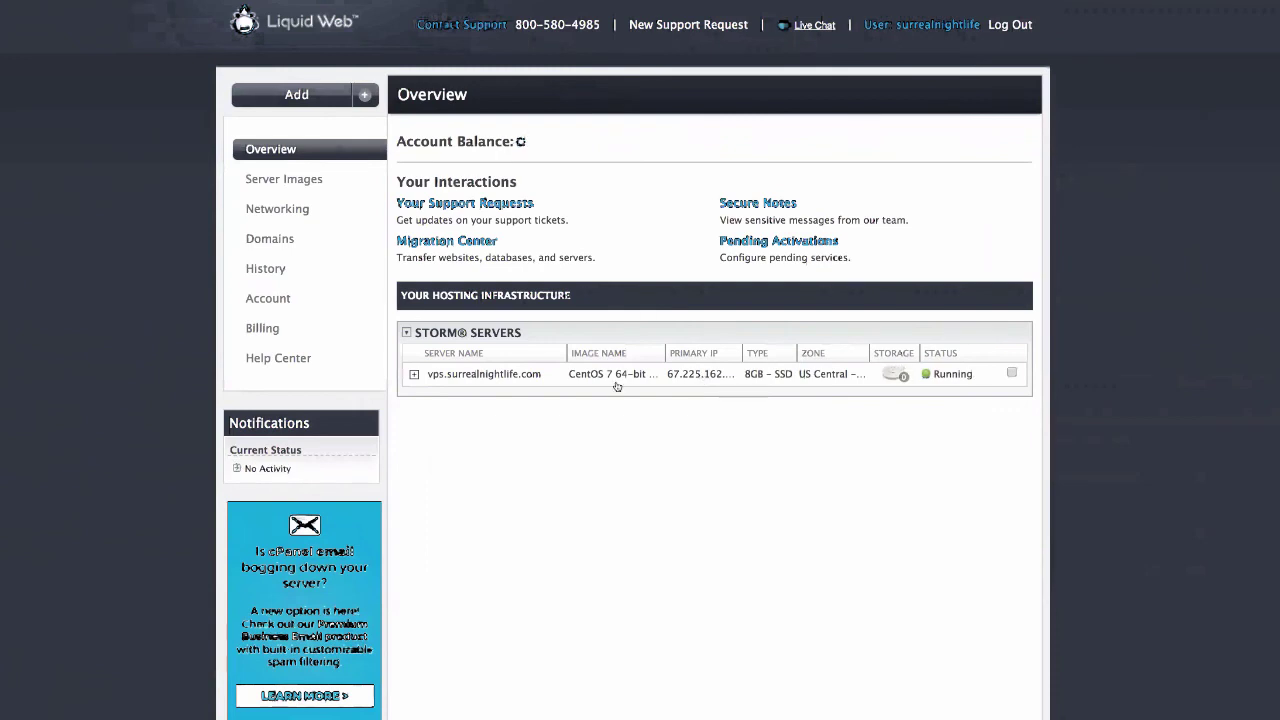
{"action": "left_click", "coordinate": [456, 376]}
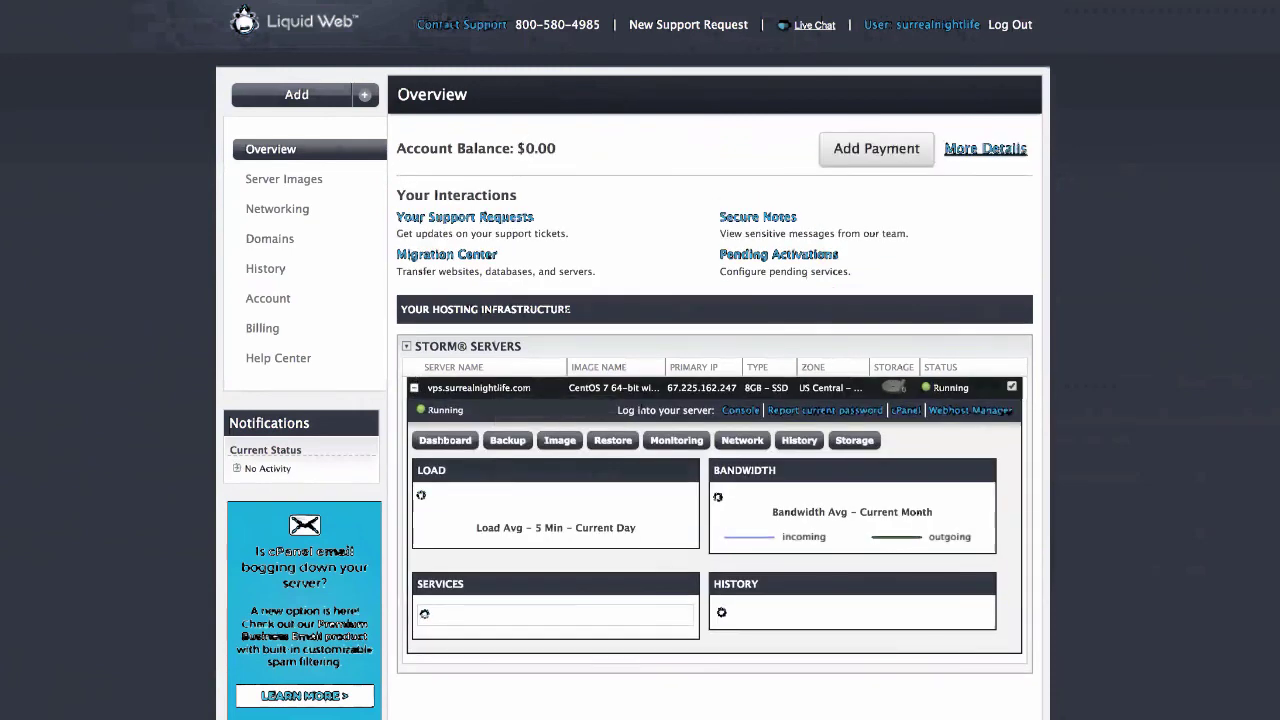
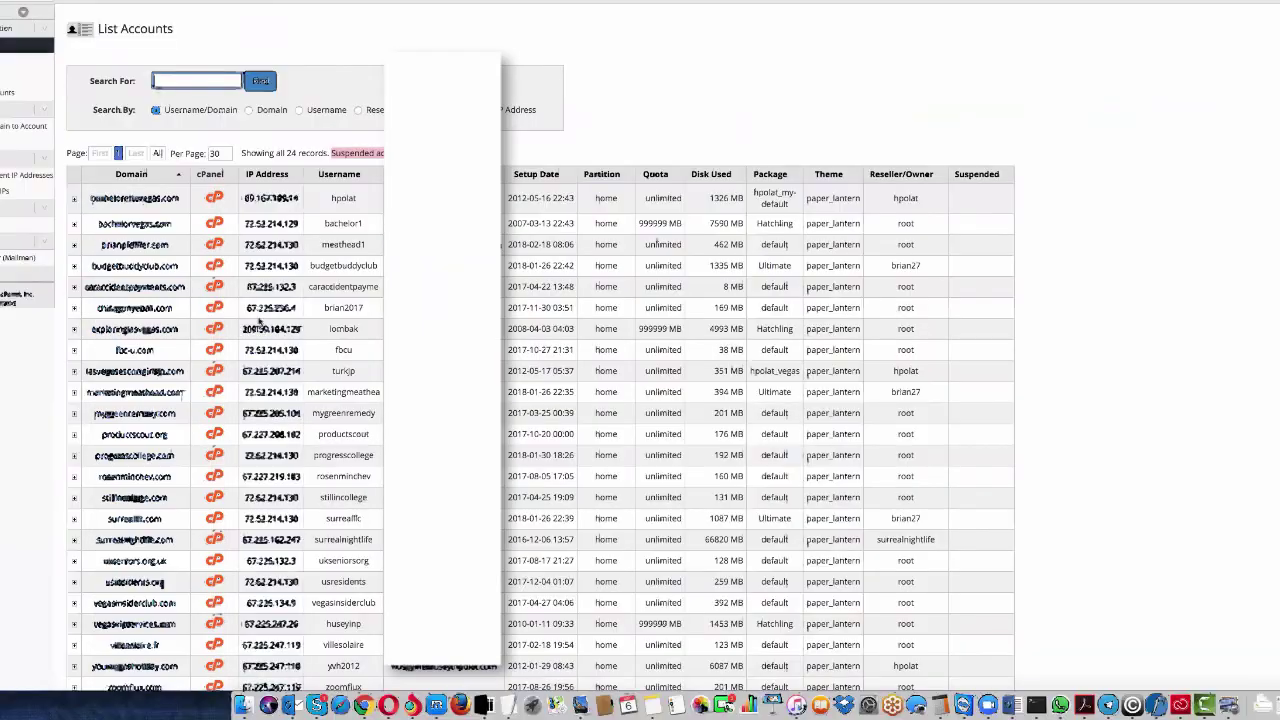
Look through the server's hosted accounts list and the managed hosting offers on Liquid Web's home page
{"action": "scroll", "coordinate": [329, 220], "scroll_direction": "down", "scroll_amount": 3}
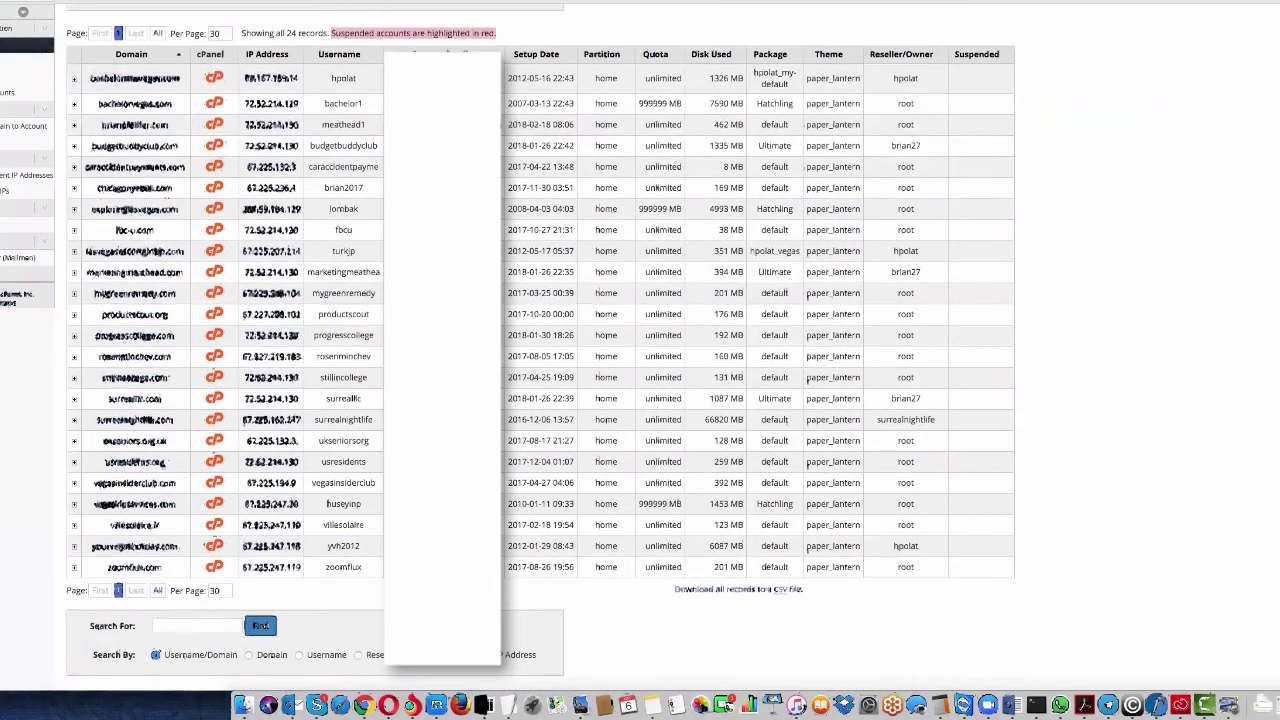
{"action": "scroll", "coordinate": [323, 222], "scroll_direction": "up", "scroll_amount": 3}
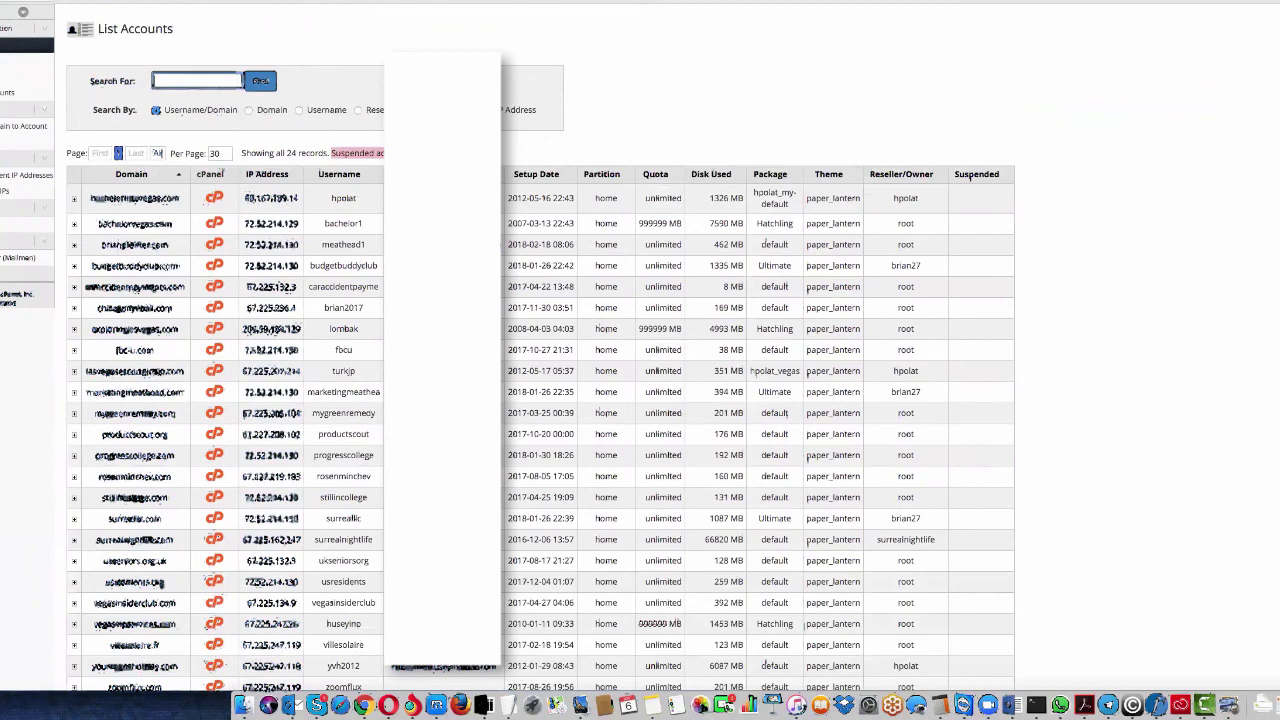
{"action": "scroll", "coordinate": [508, 358], "scroll_direction": "down", "scroll_amount": 3}
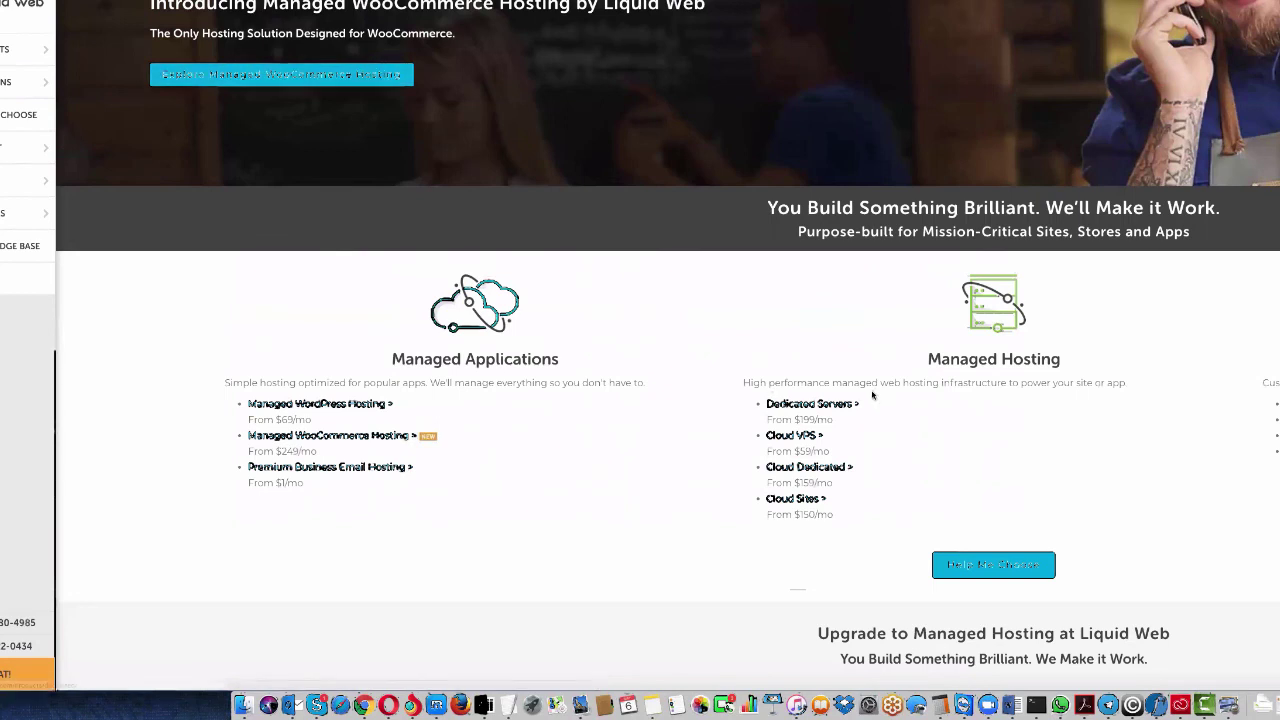
{"action": "left_click", "coordinate": [178, 86]}
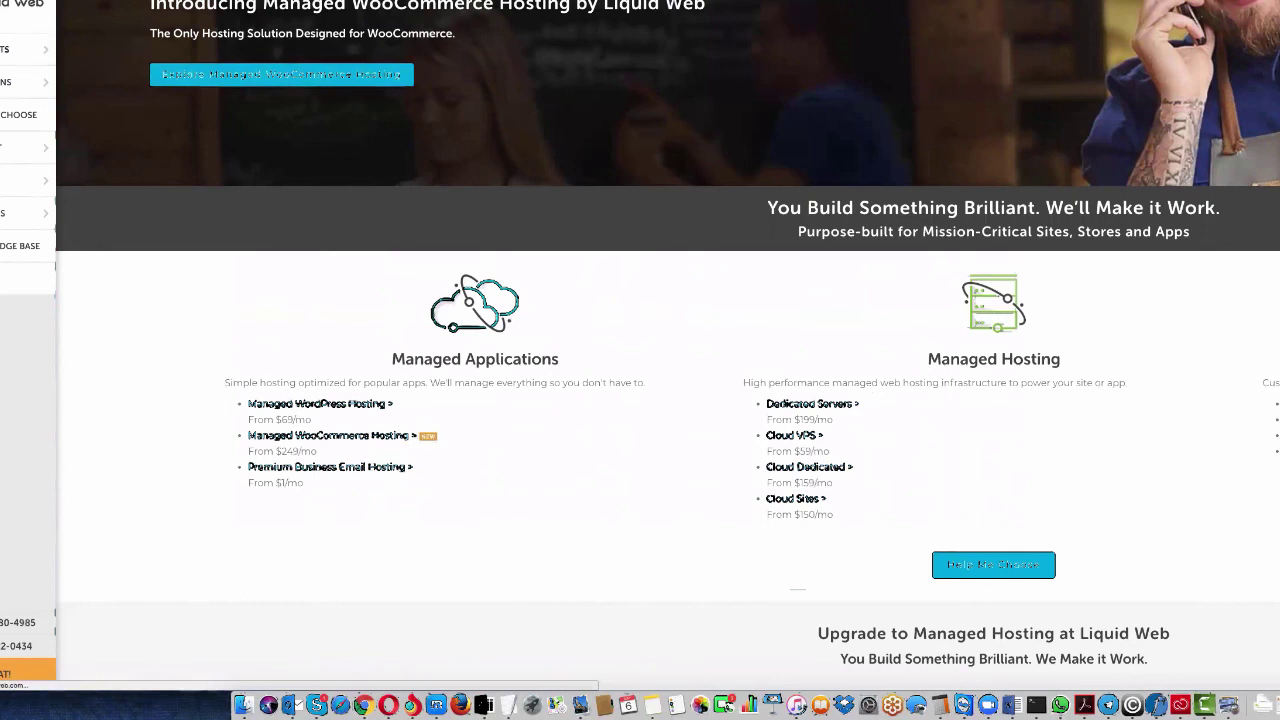
Return to the Liquid Web account and open the DNS zones of its domains
{"action": "key", "text": "ctrl+Right"}
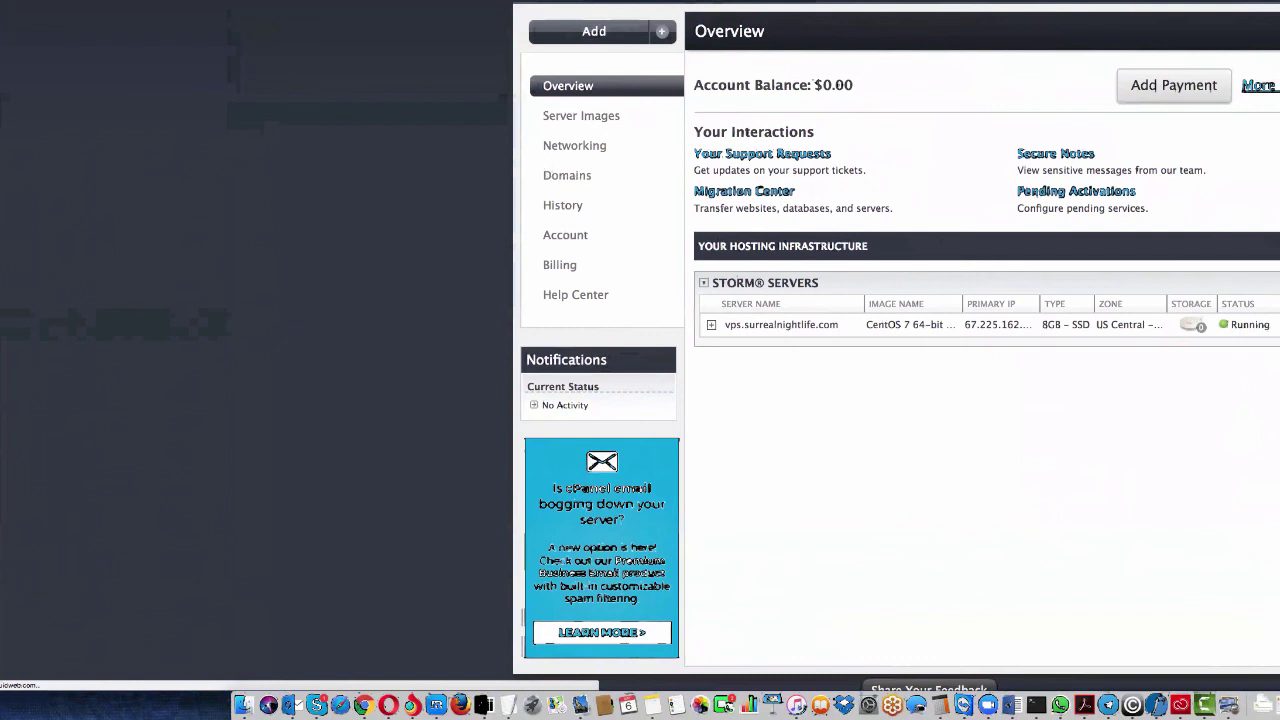
{"action": "left_click", "coordinate": [560, 175]}
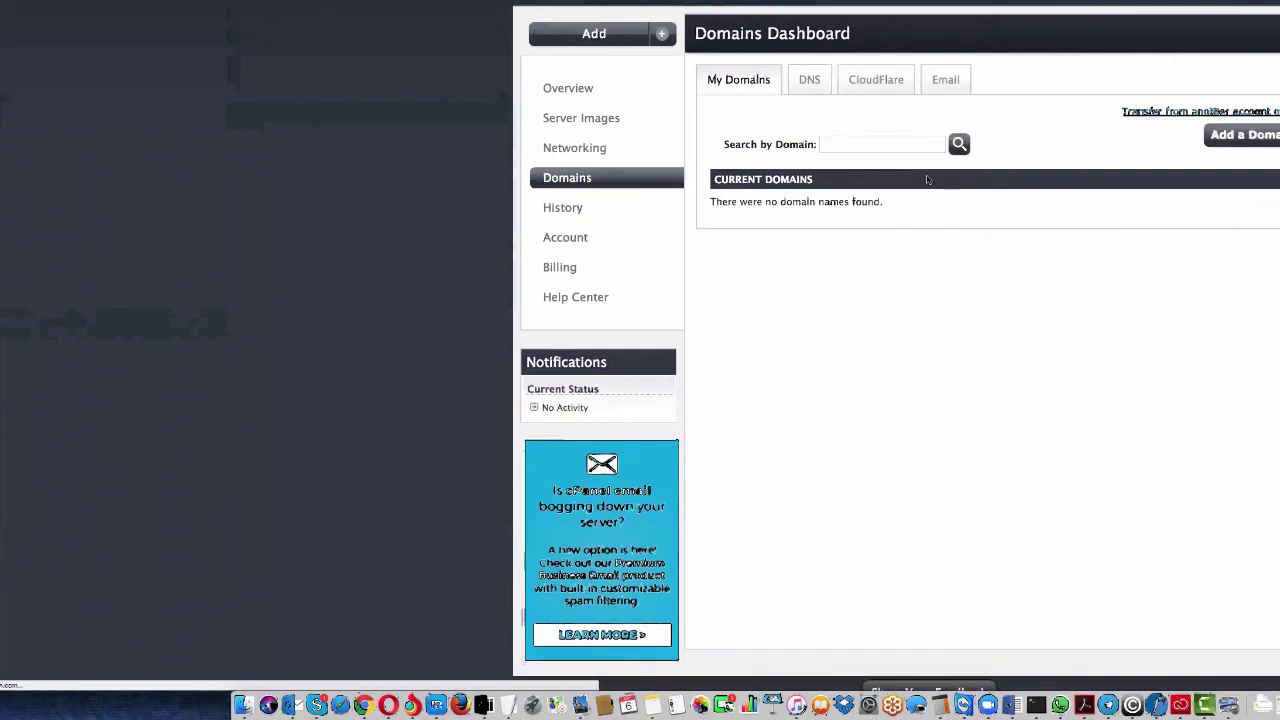
{"action": "left_click", "coordinate": [805, 82]}
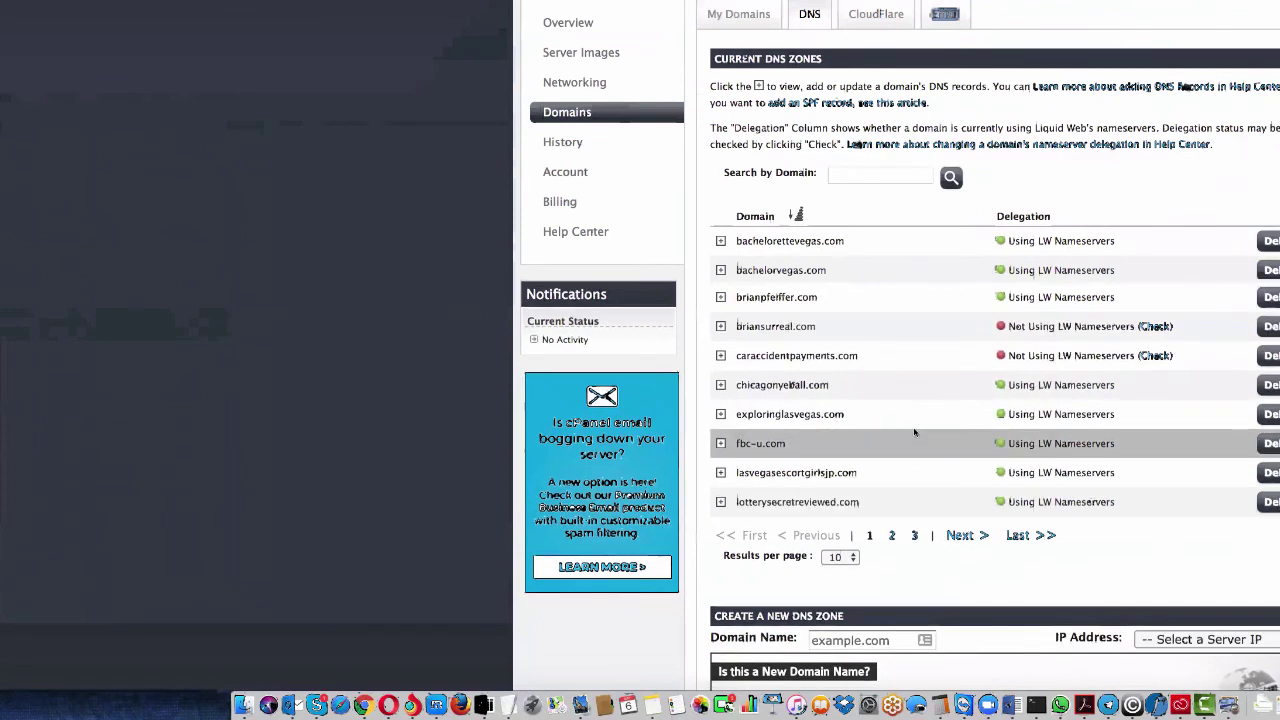
Create a new DNS zone for leafyfreshgreens.com using the server IP address 72.52.214.130
{"action": "scroll", "coordinate": [914, 432], "scroll_direction": "down", "scroll_amount": 5}
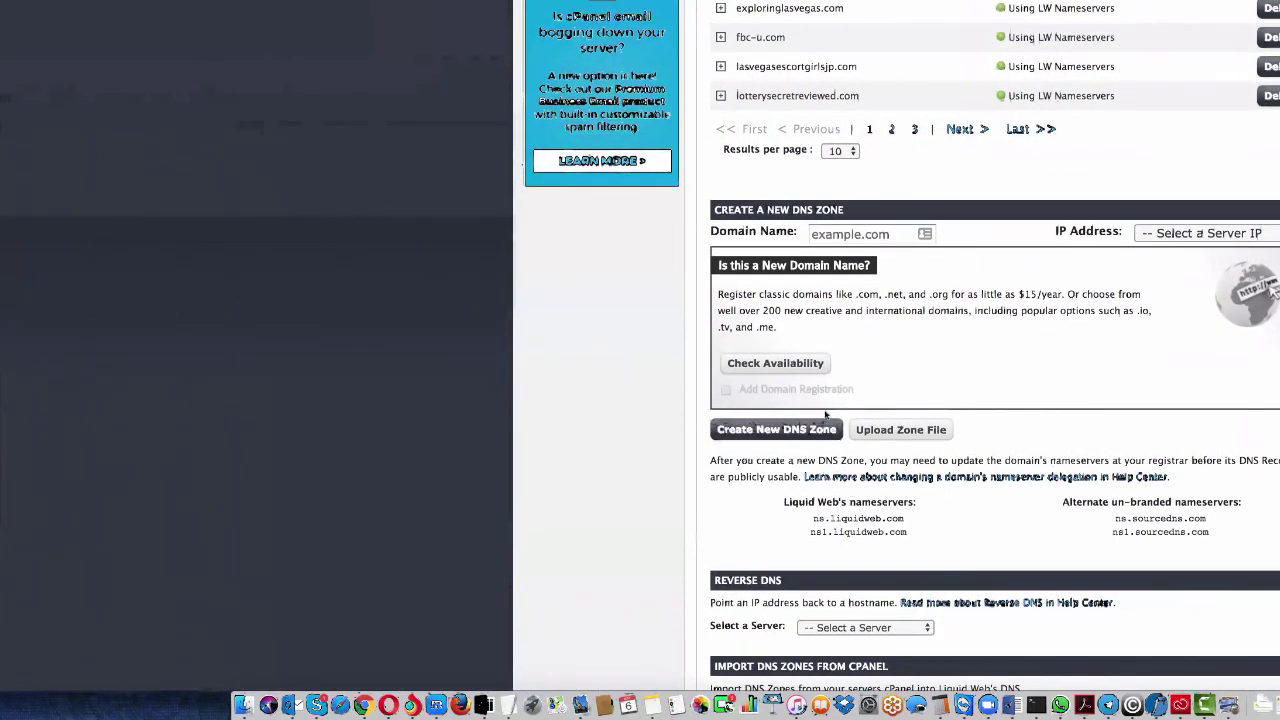
{"action": "right_click", "coordinate": [847, 232]}
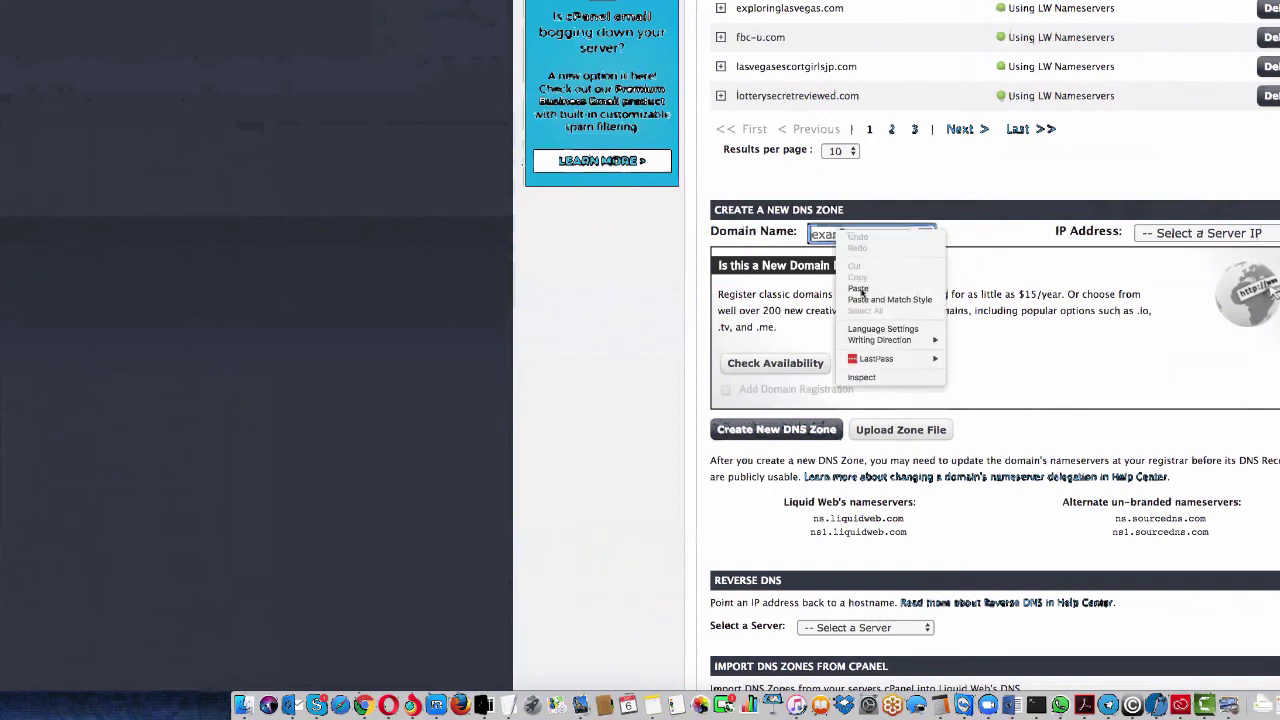
{"action": "left_click", "coordinate": [858, 289]}
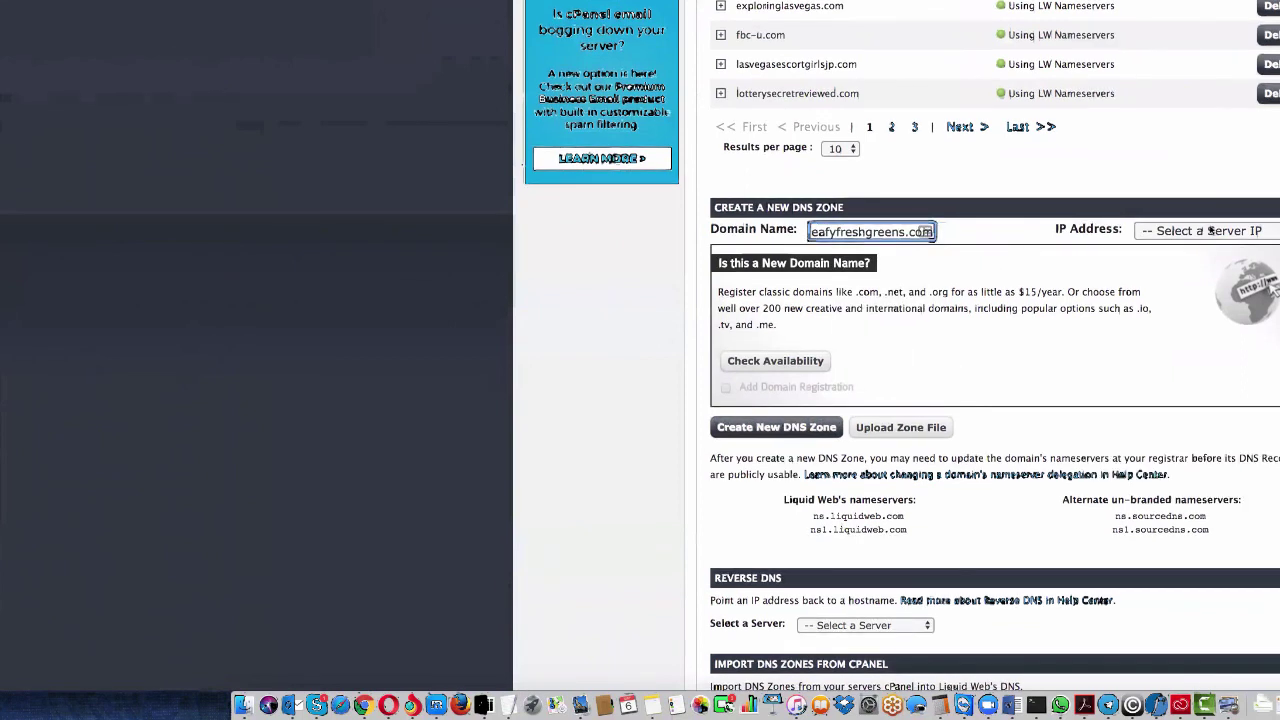
{"action": "left_click", "coordinate": [1211, 230]}
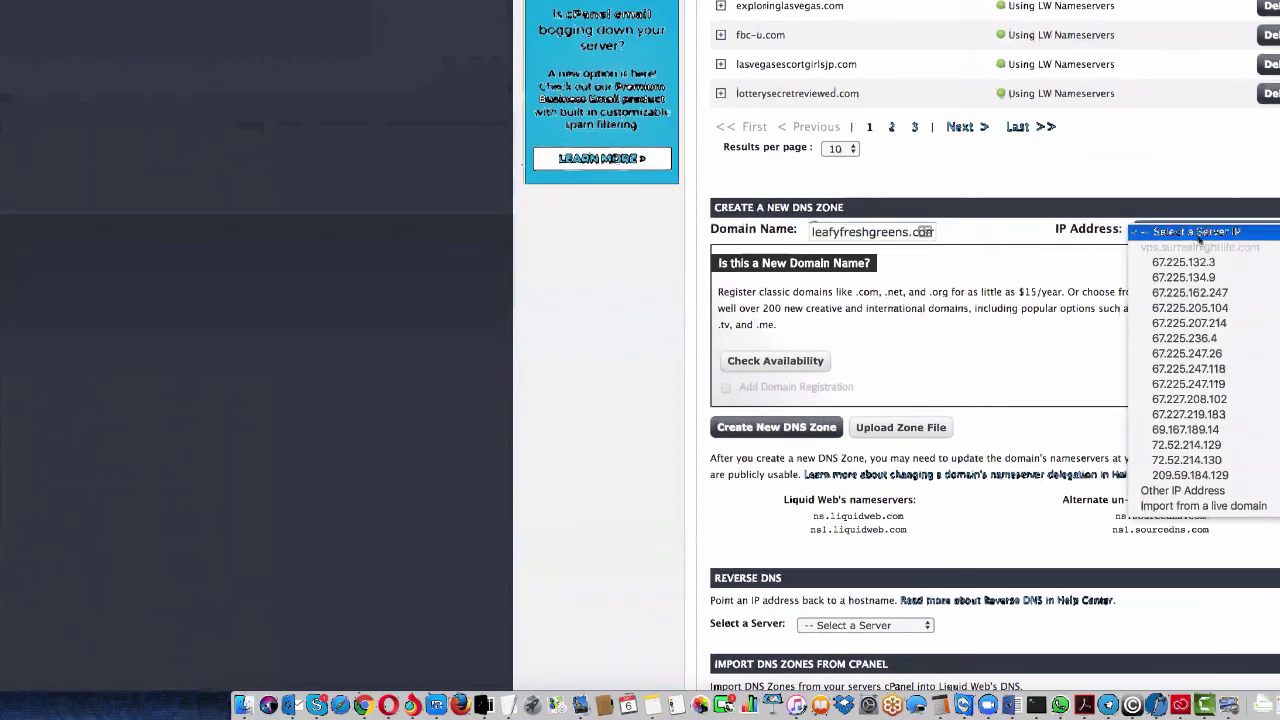
{"action": "left_click", "coordinate": [1156, 457]}
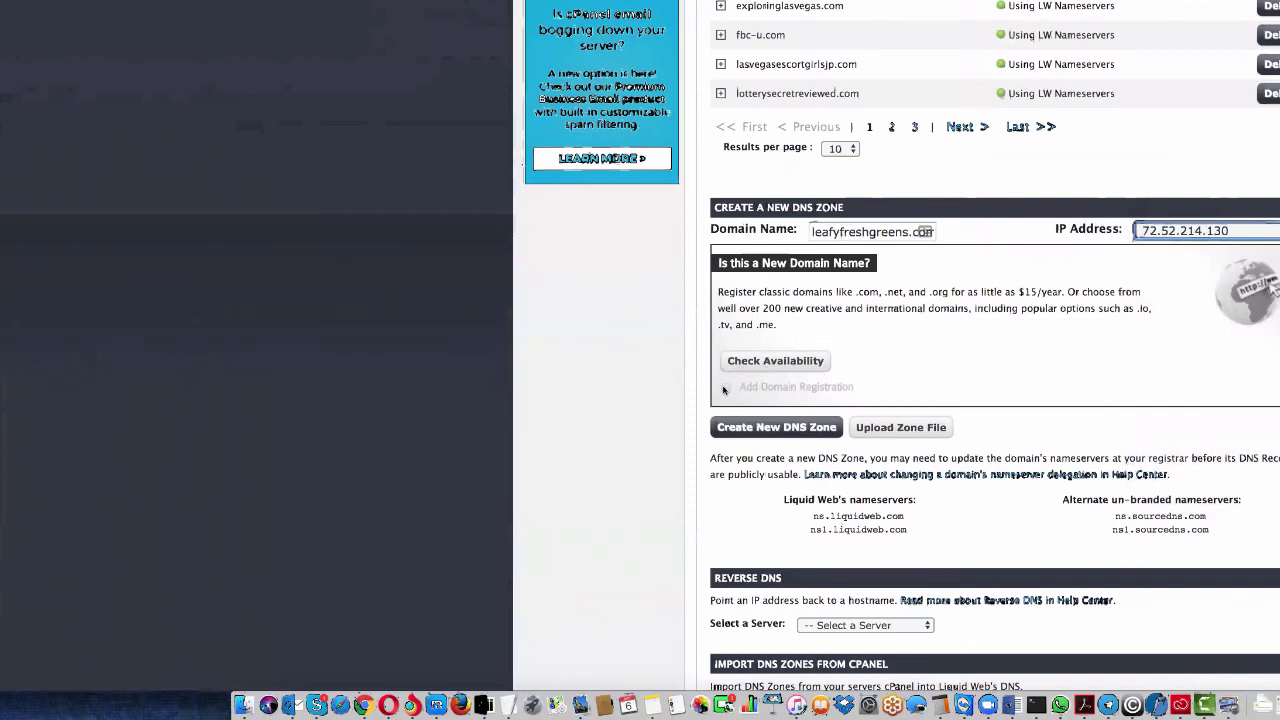
{"action": "left_click", "coordinate": [790, 427]}
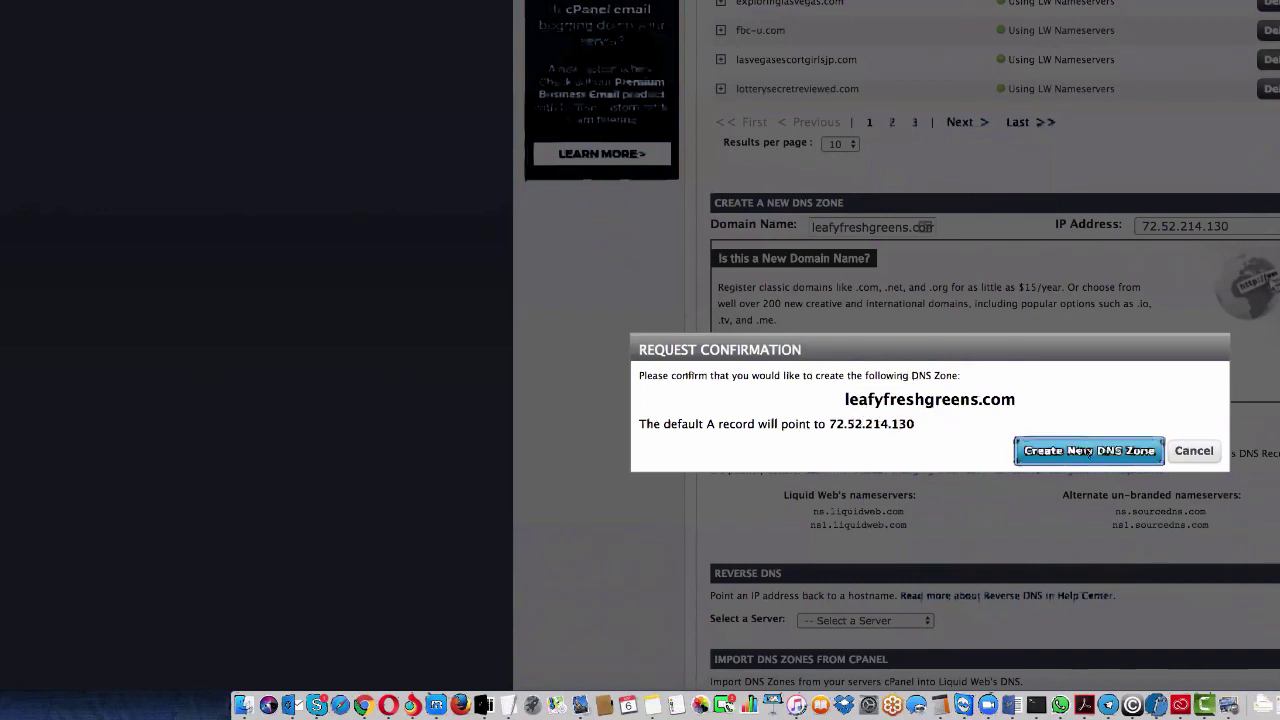
{"action": "left_click", "coordinate": [1087, 452]}
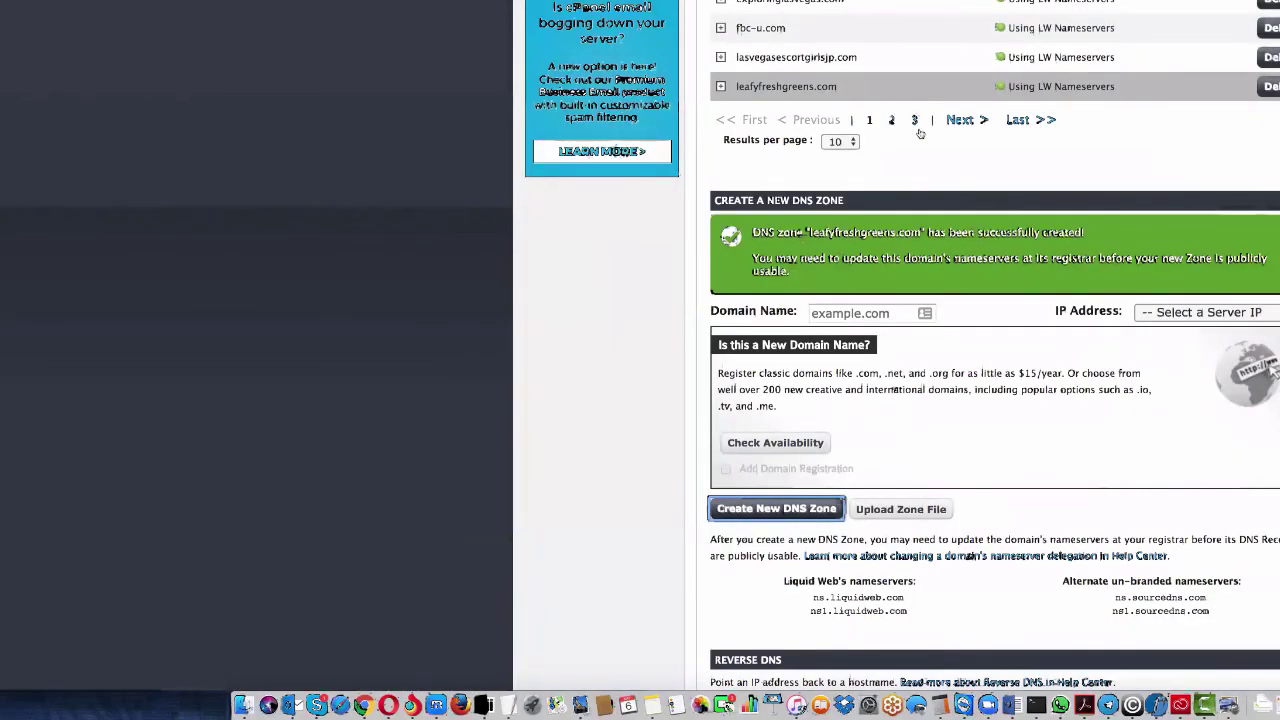
Check the leafyfreshgreens.com entry and its nameserver delegation among the current DNS zones
{"action": "scroll", "coordinate": [918, 128], "scroll_direction": "up", "scroll_amount": 5}
{"action": "scroll", "coordinate": [921, 130], "scroll_direction": "up", "scroll_amount": 1}
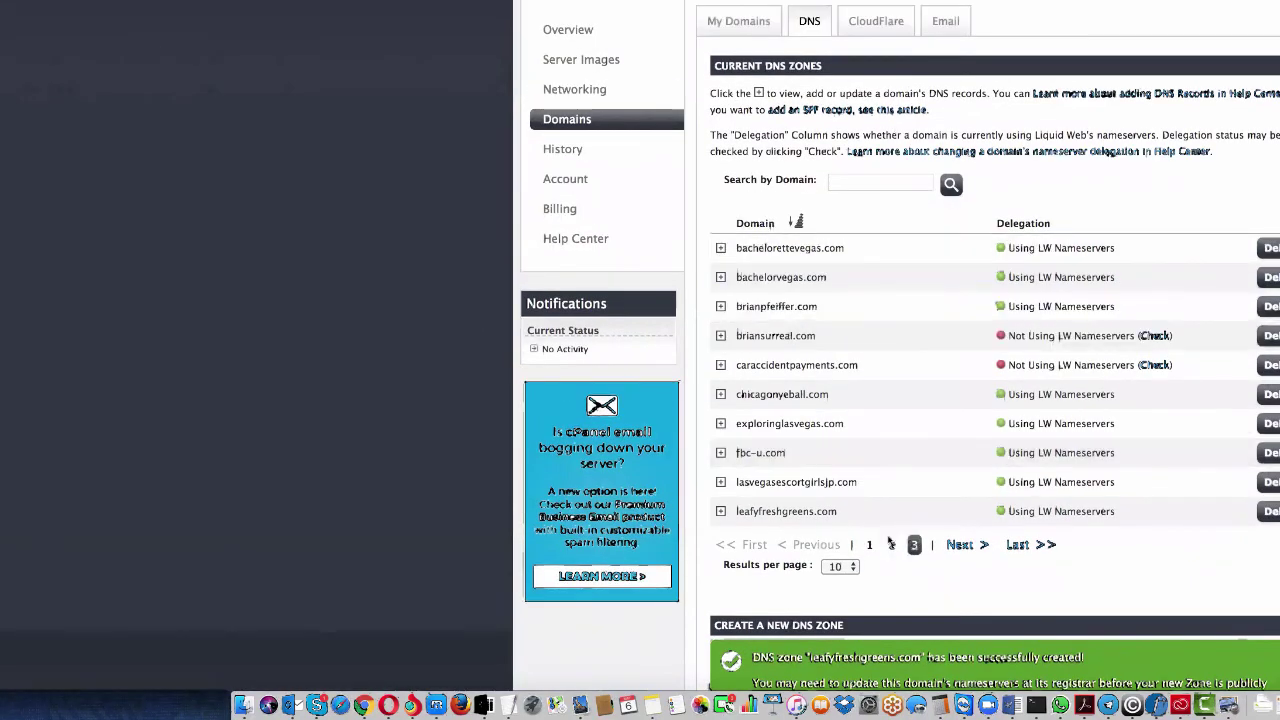
{"action": "left_click", "coordinate": [878, 181]}
{"action": "right_click", "coordinate": [878, 181]}
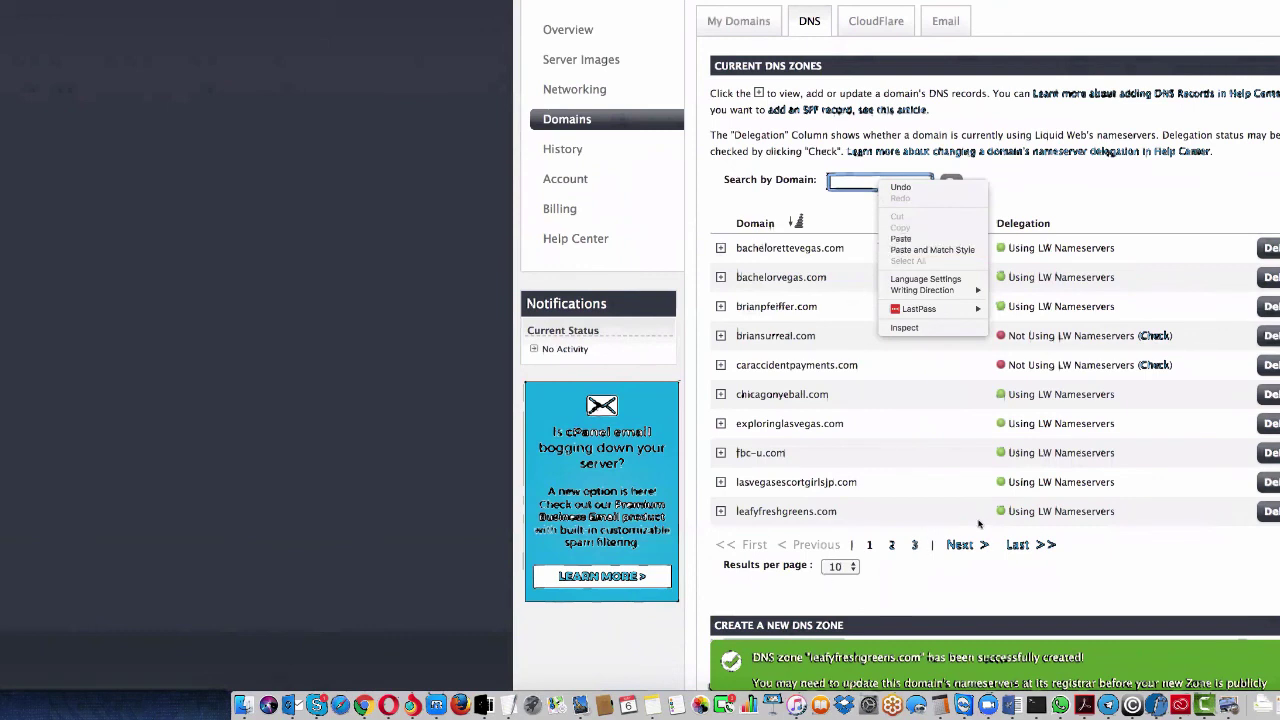
{"action": "left_click", "coordinate": [1112, 549]}
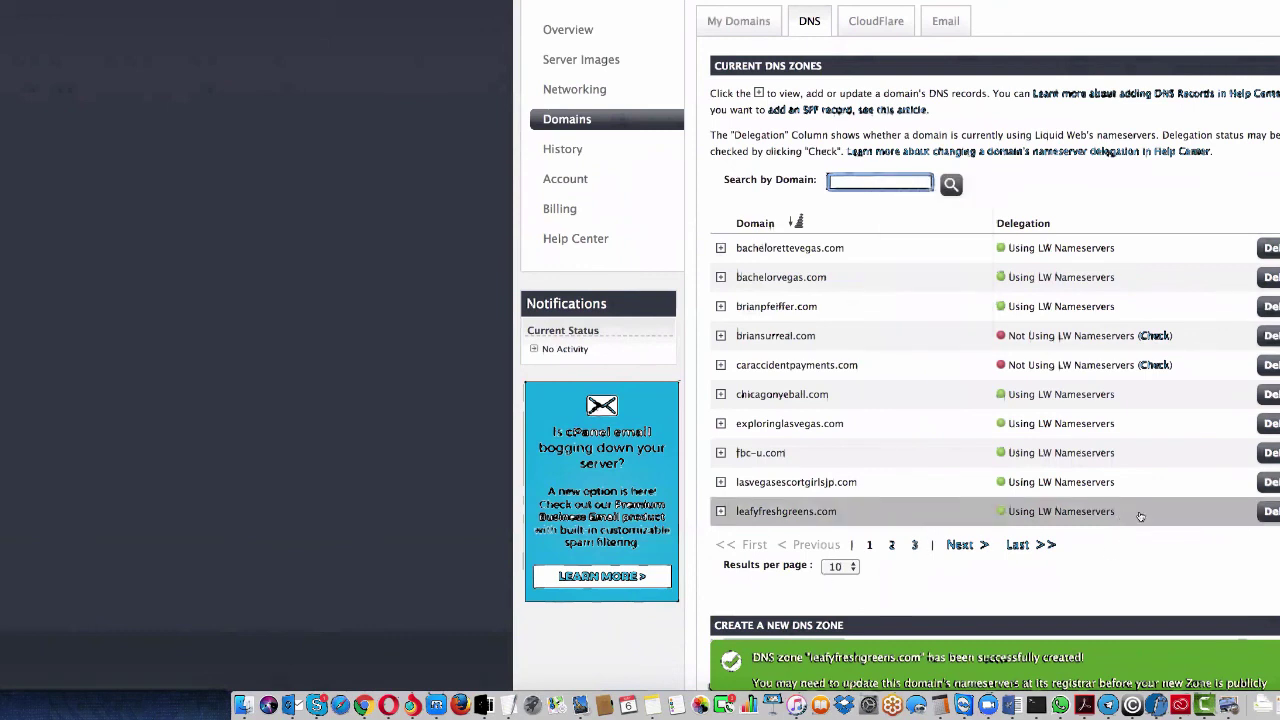
{"action": "scroll", "coordinate": [1108, 516], "scroll_direction": "down", "scroll_amount": 1}
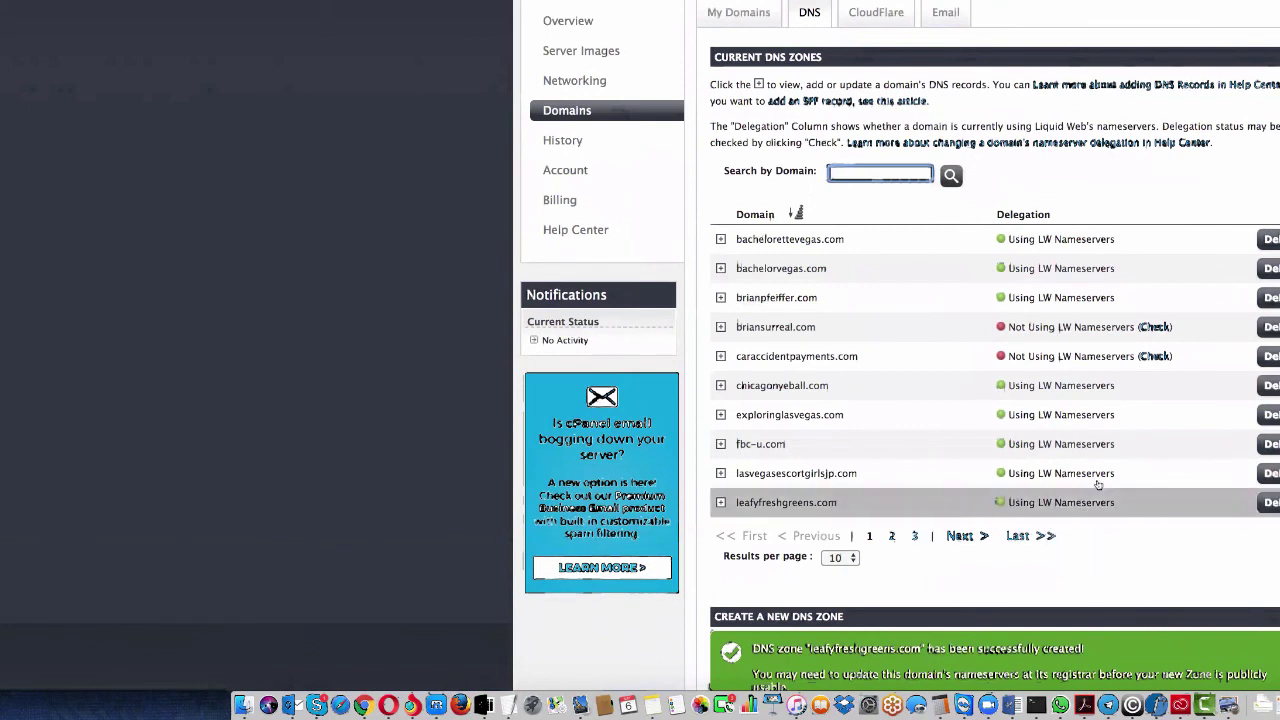
{"action": "mouse_move", "coordinate": [1085, 492]}
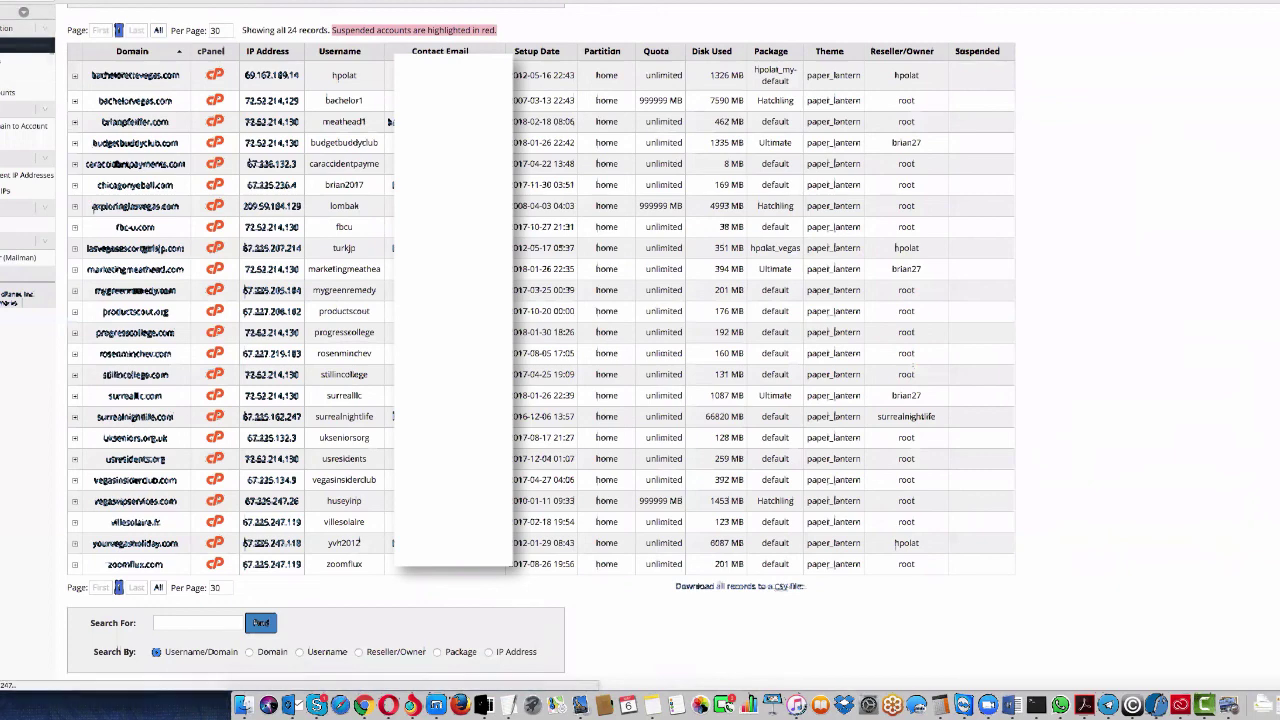
Switch to the server's WHM account list and open the form for creating a new account
{"action": "key", "text": "super+r"}
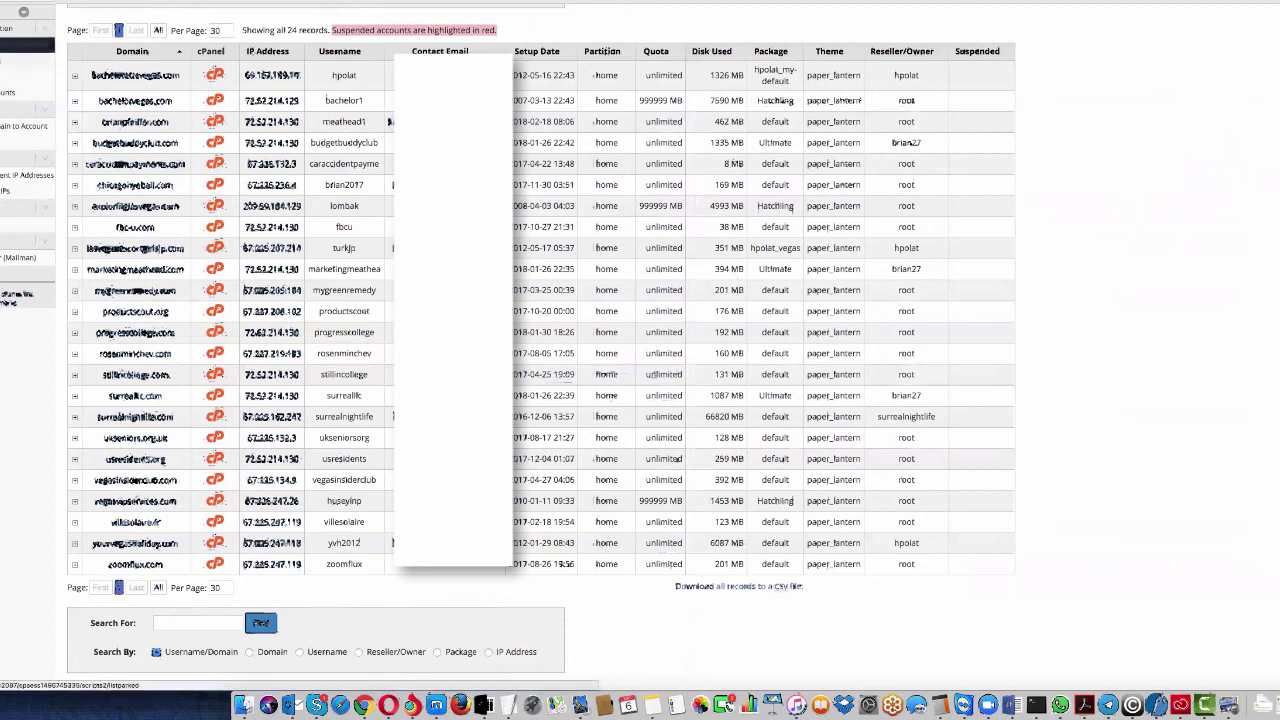
{"action": "scroll", "coordinate": [28, 350], "scroll_direction": "up", "scroll_amount": 10}
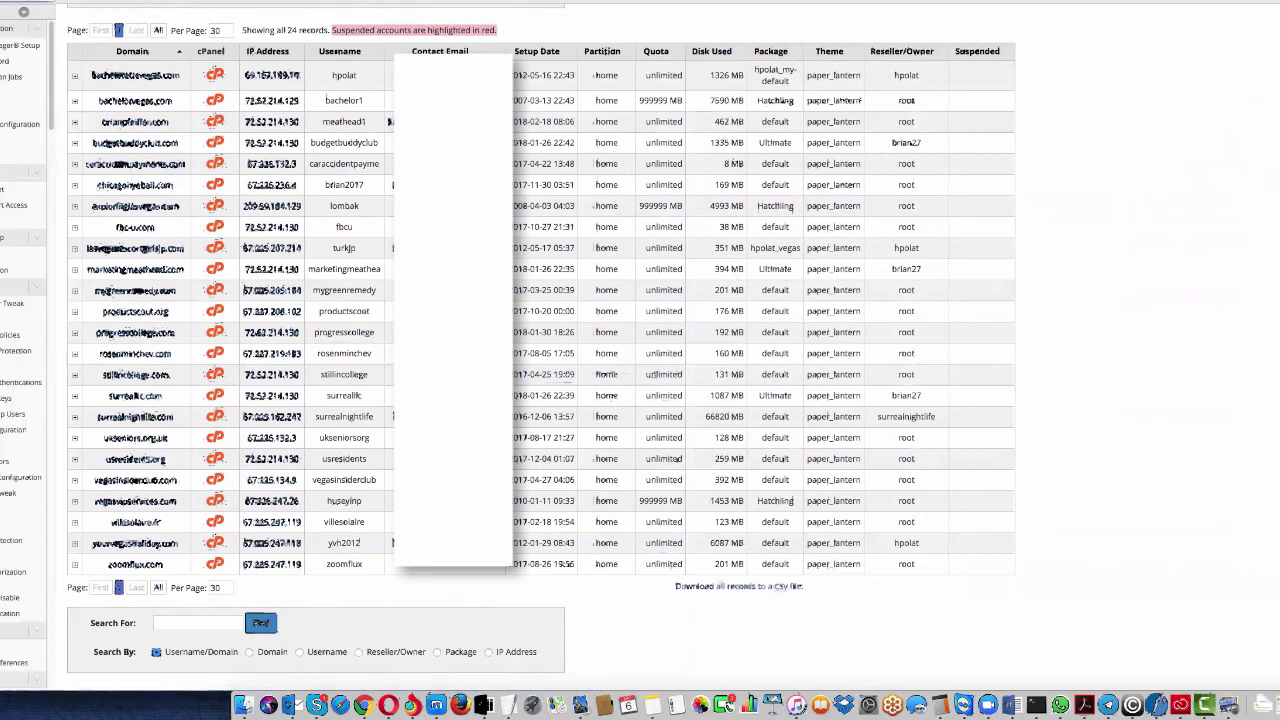
{"action": "scroll", "coordinate": [24, 350], "scroll_direction": "down", "scroll_amount": 10}
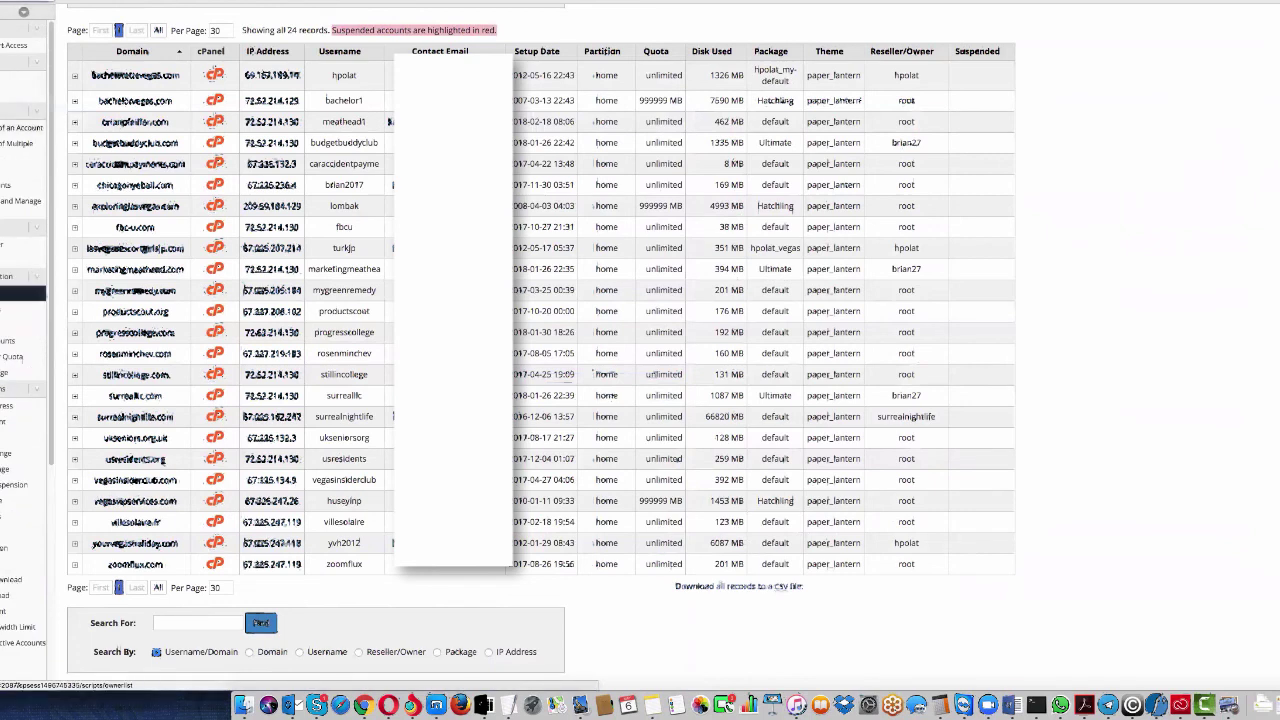
{"action": "scroll", "coordinate": [24, 350], "scroll_direction": "down", "scroll_amount": 2}
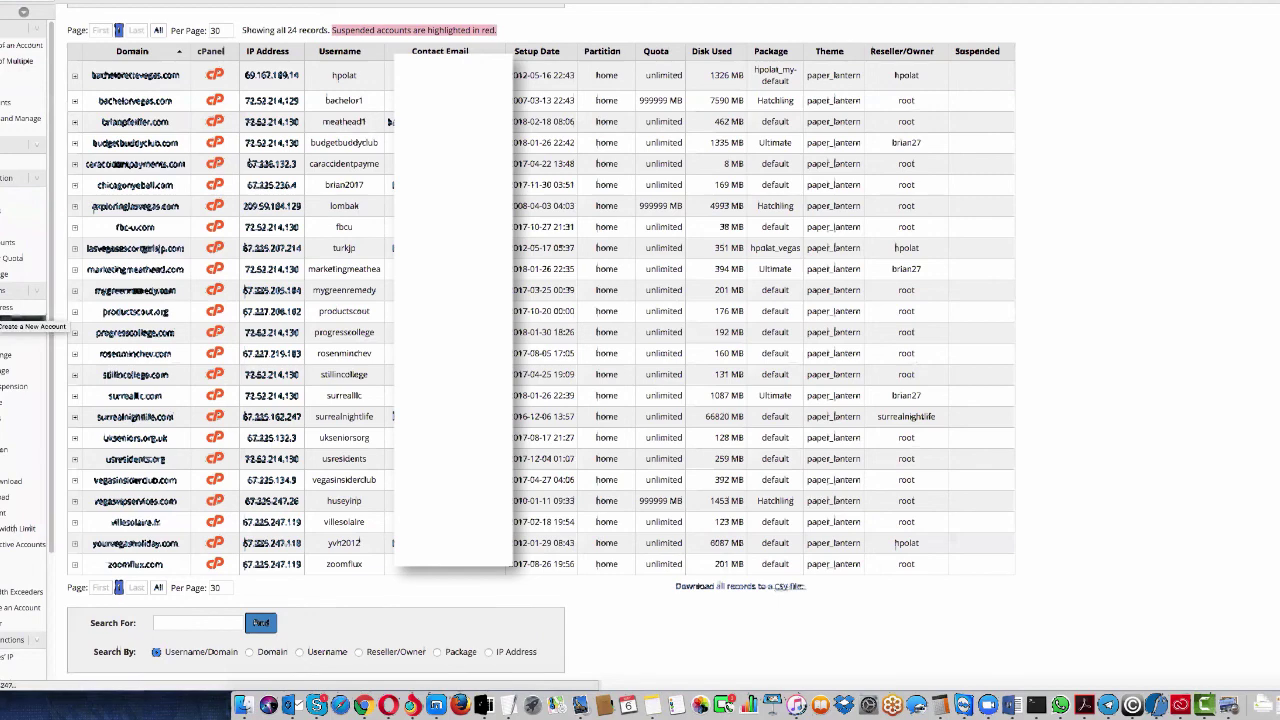
{"action": "left_click", "coordinate": [20, 322]}
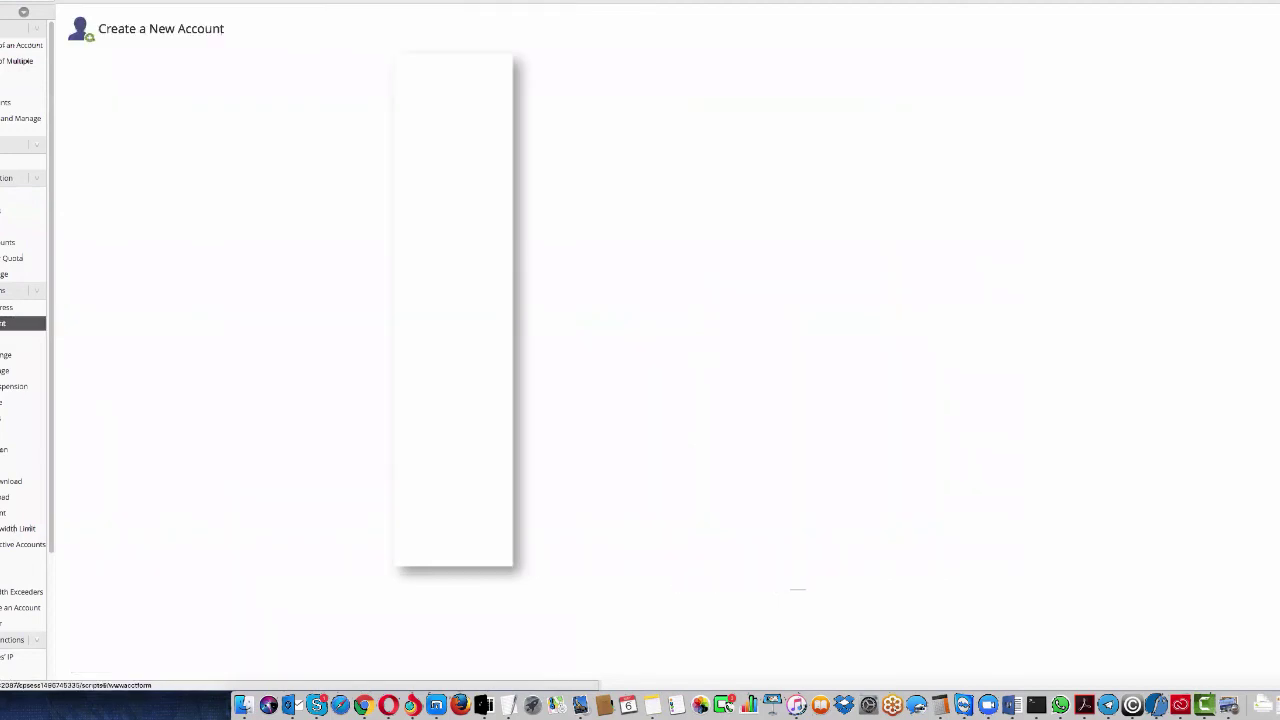
Fill in leafyfreshgreens.com as the domain and leafyfreshgreens as the username, and enter and repeat the account password
{"action": "right_click", "coordinate": [231, 106]}
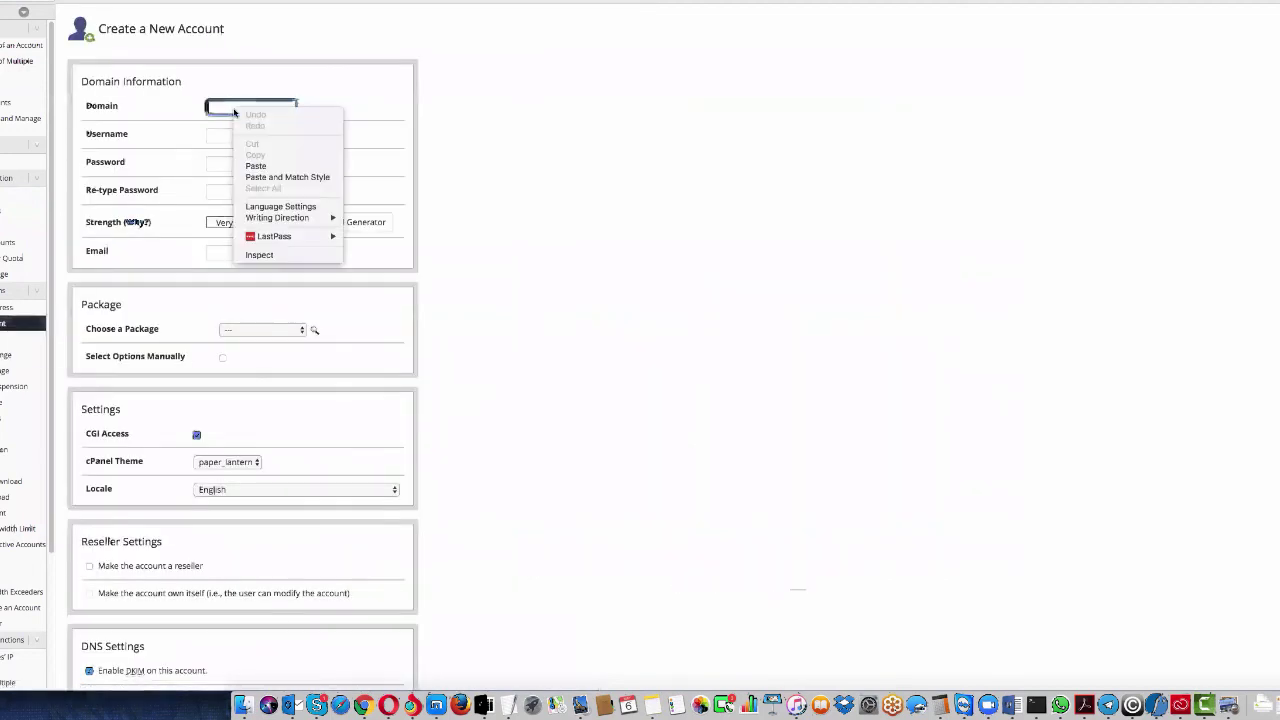
{"action": "left_click", "coordinate": [254, 166]}
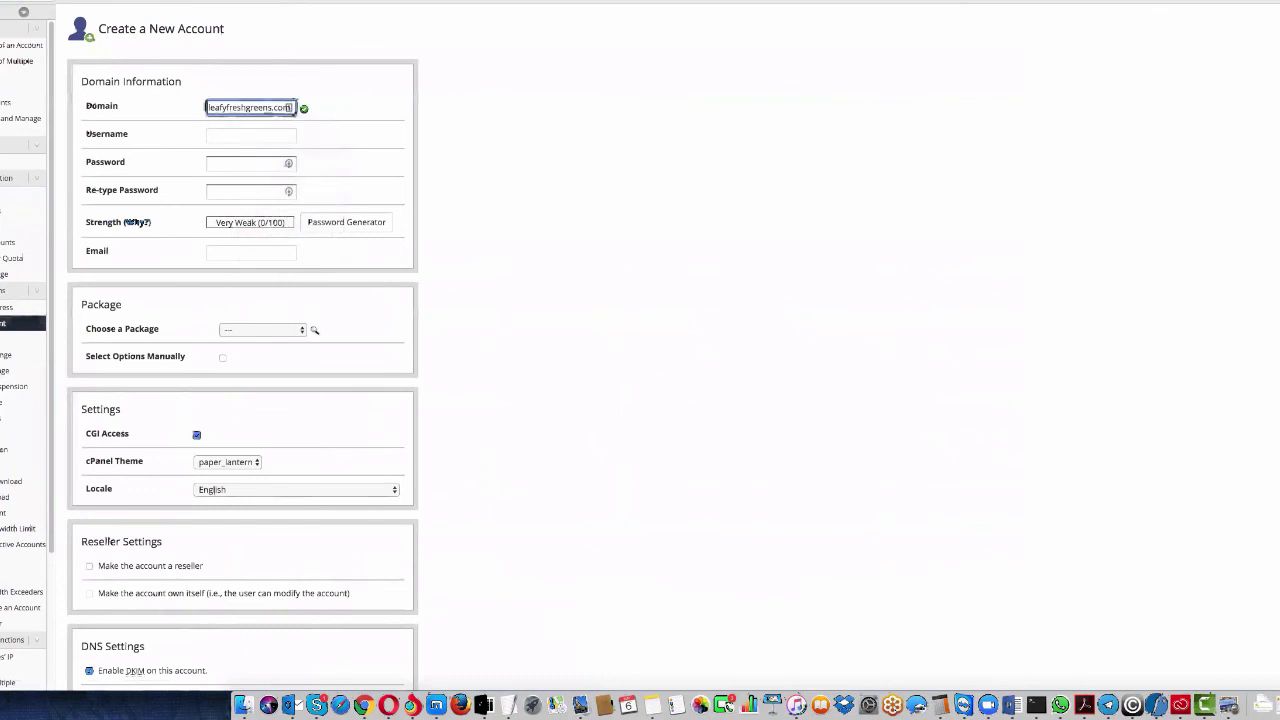
{"action": "left_click", "coordinate": [240, 136]}
{"action": "left_click", "coordinate": [229, 166]}
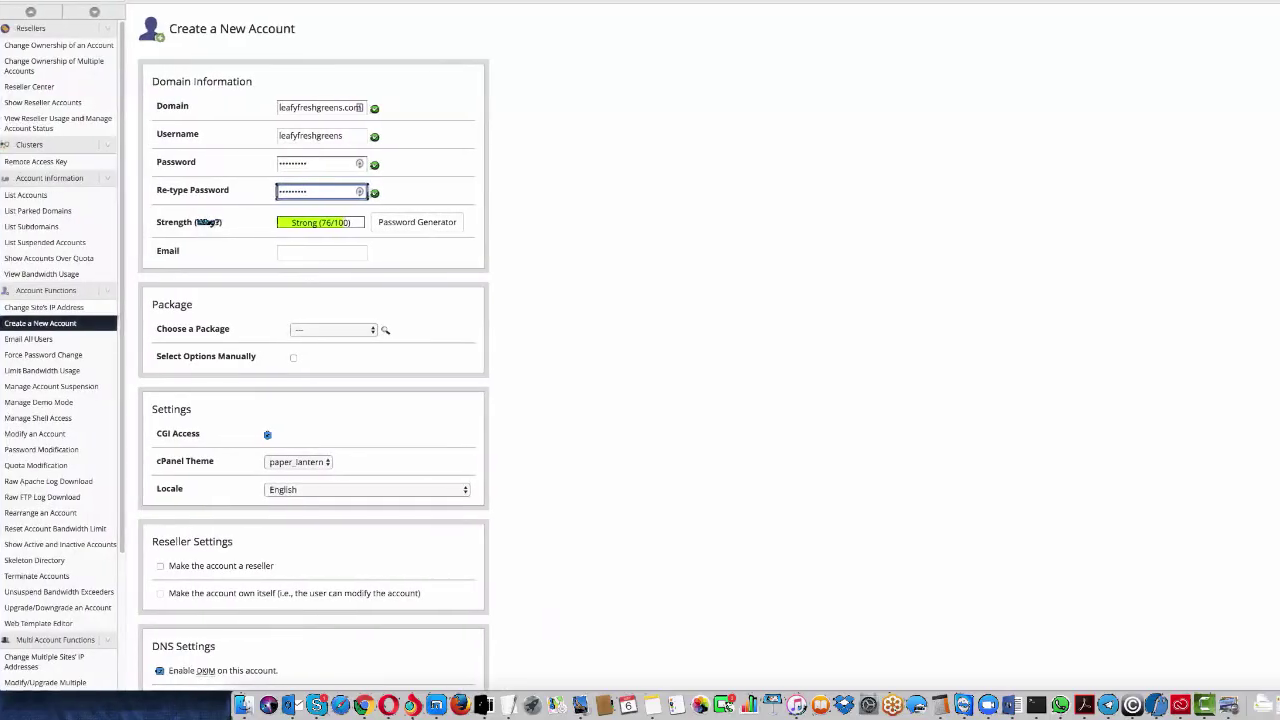
{"action": "scroll", "coordinate": [254, 360], "scroll_direction": "right", "scroll_amount": 3}
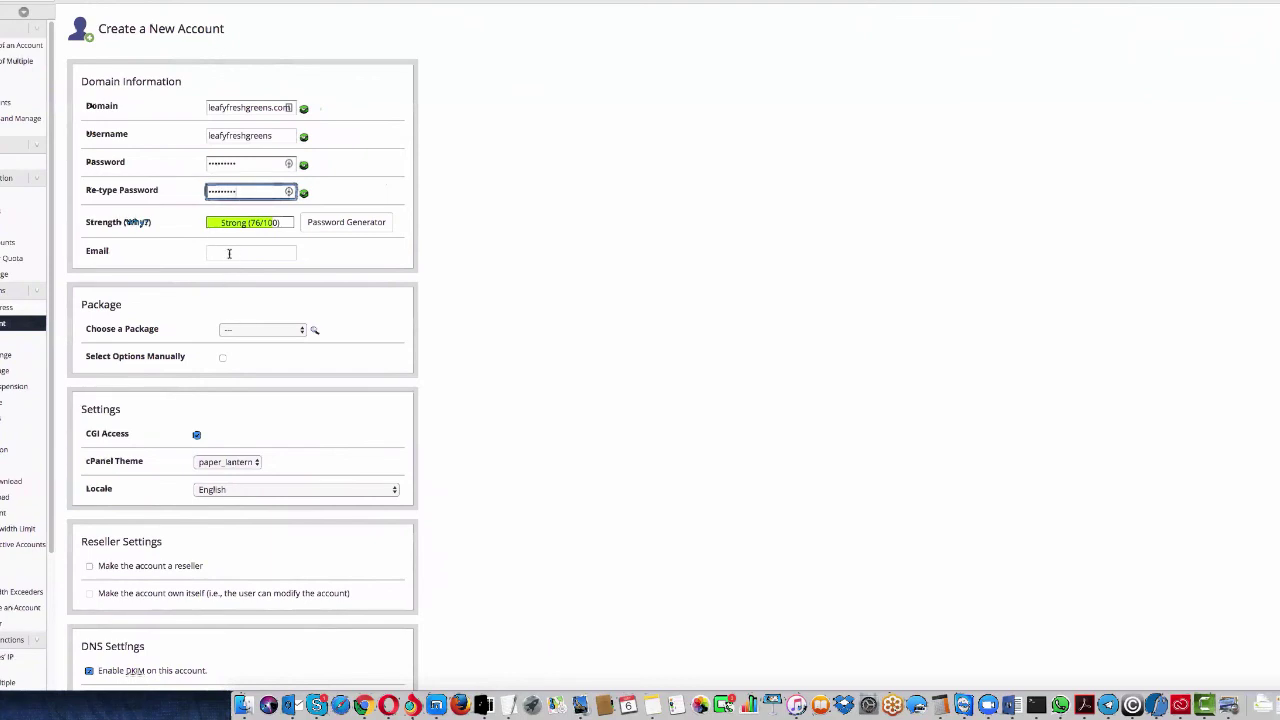
{"action": "left_click", "coordinate": [230, 252]}
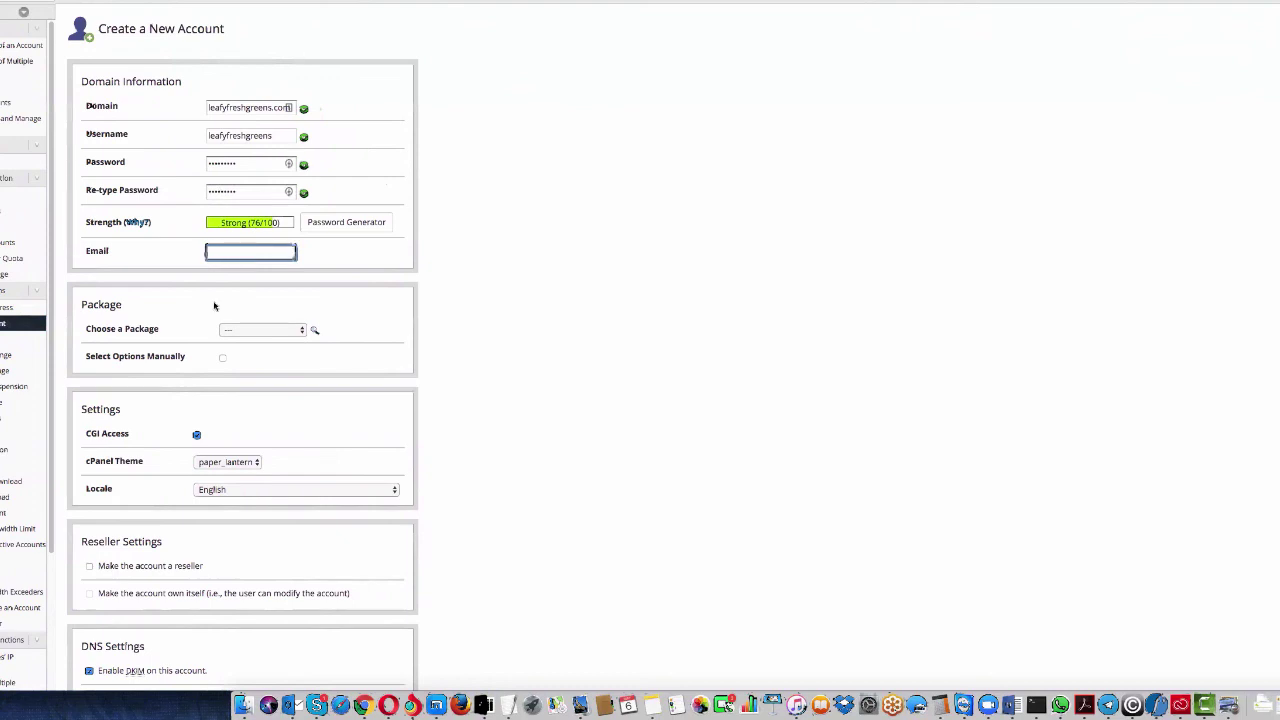
Assign the default package to the new hosting account
{"action": "left_click", "coordinate": [286, 330]}
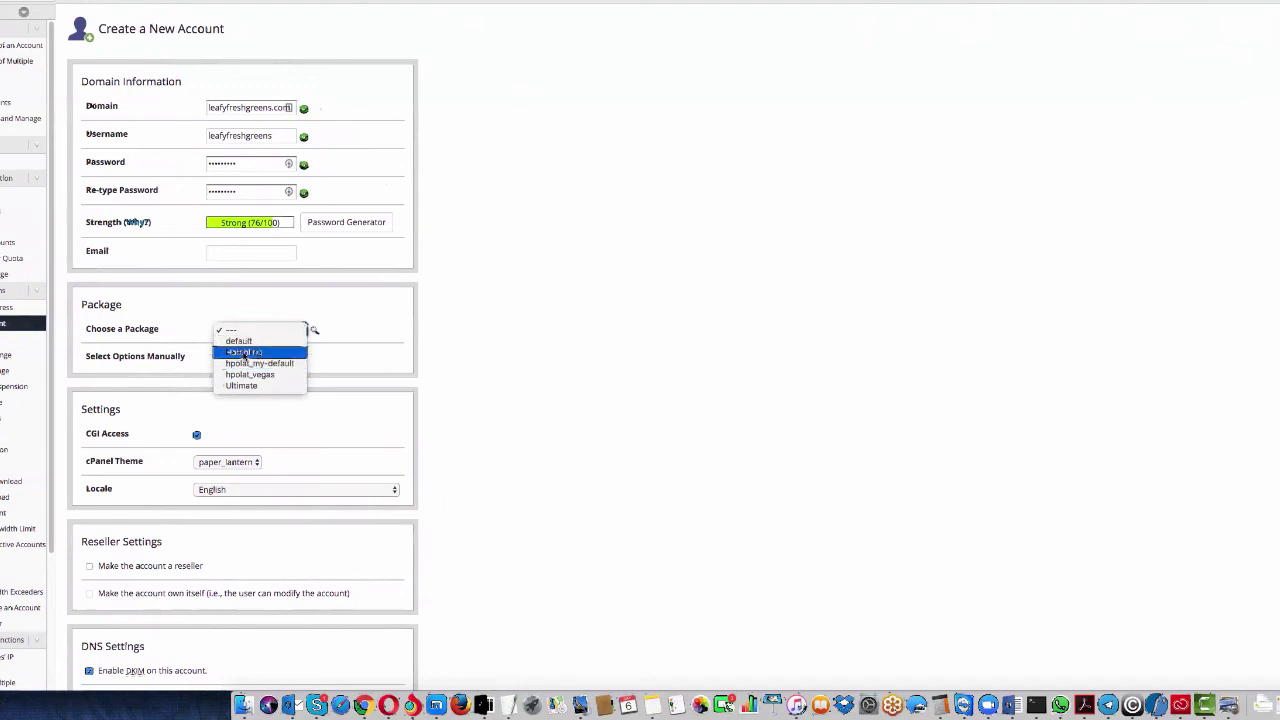
{"action": "left_click", "coordinate": [241, 314]}
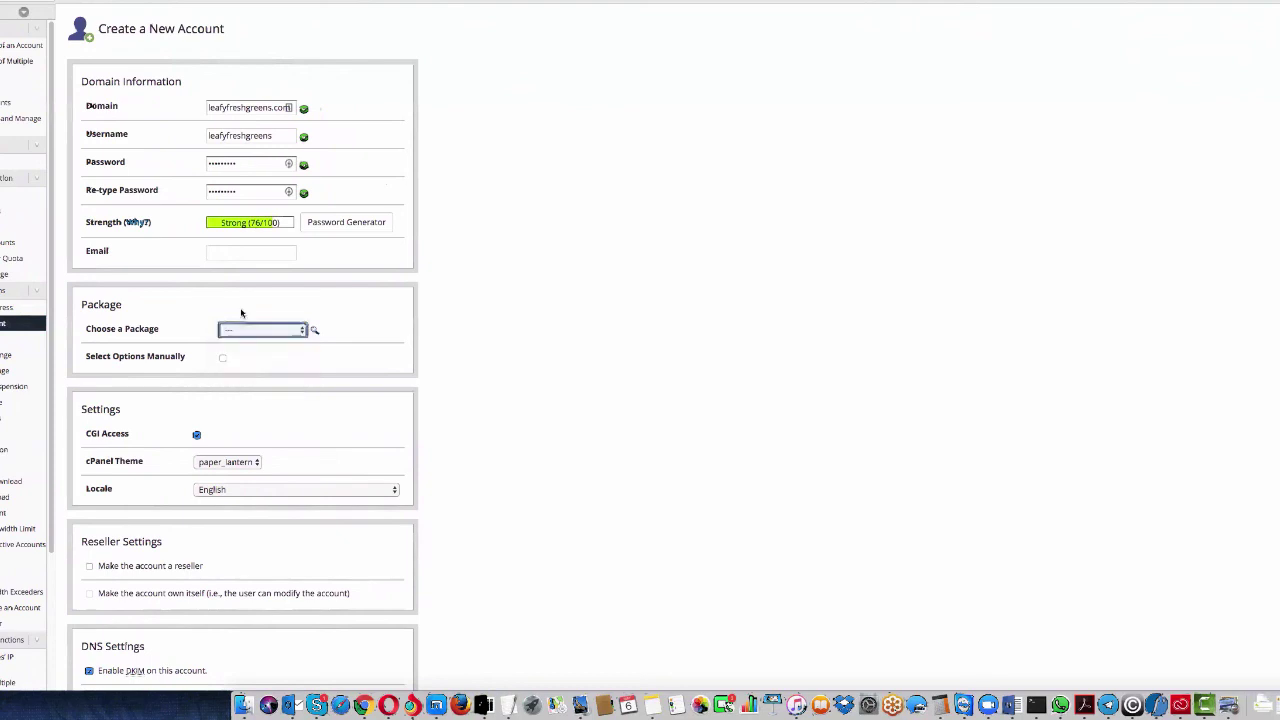
{"action": "left_click", "coordinate": [242, 330]}
{"action": "left_click", "coordinate": [240, 339]}
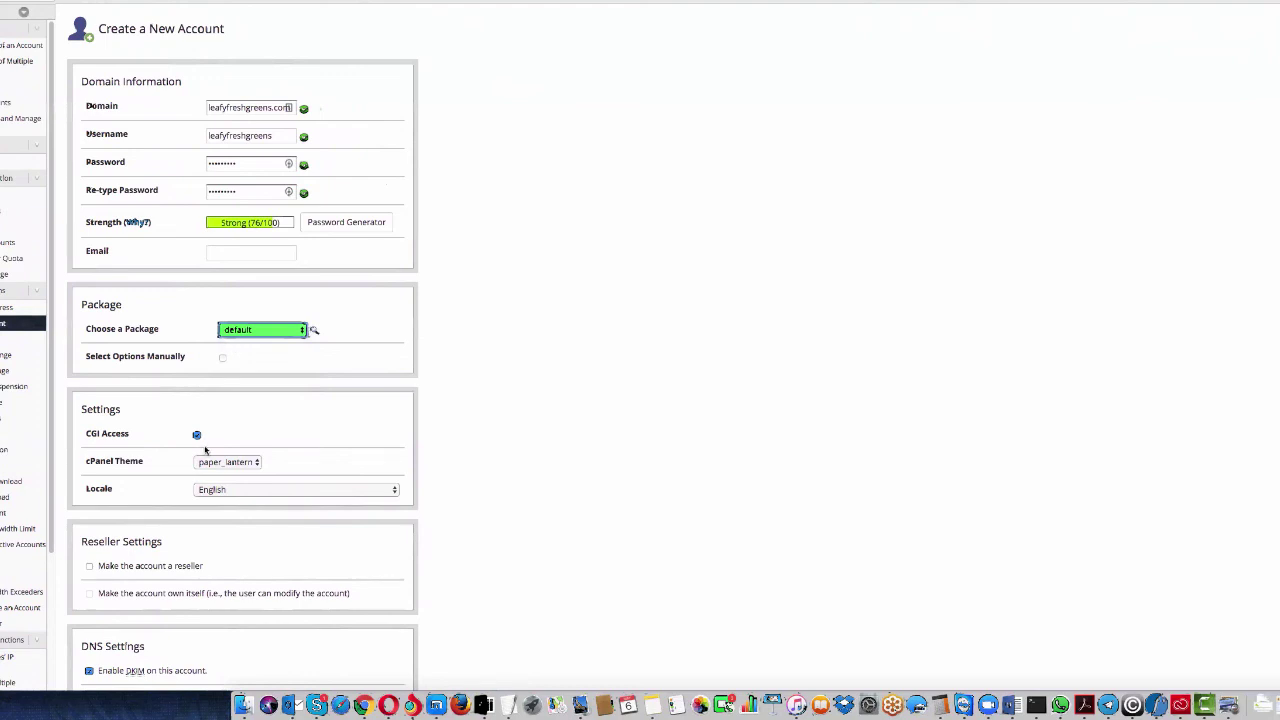
Keep the paper_lantern theme and the default reseller, DNS and mail routing settings, and create the leafyfreshgreens.com hosting account
{"action": "scroll", "coordinate": [232, 418], "scroll_direction": "down", "scroll_amount": 5}
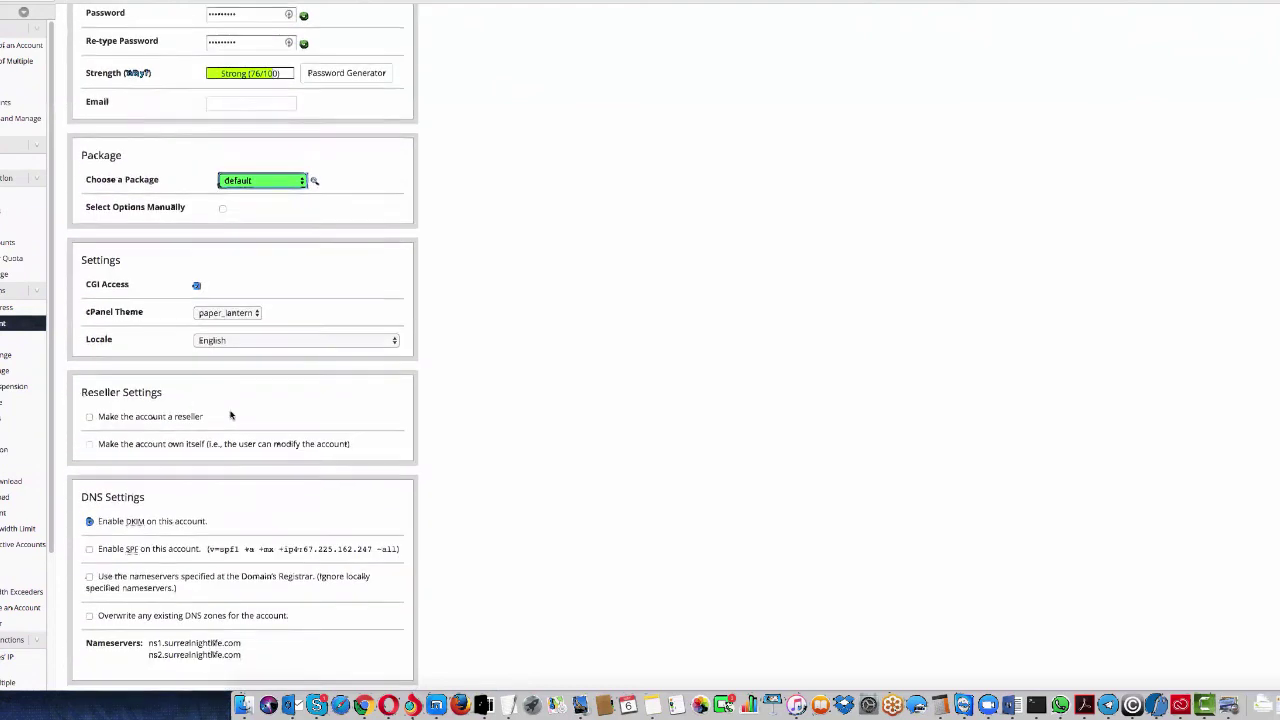
{"action": "scroll", "coordinate": [230, 415], "scroll_direction": "down", "scroll_amount": 9}
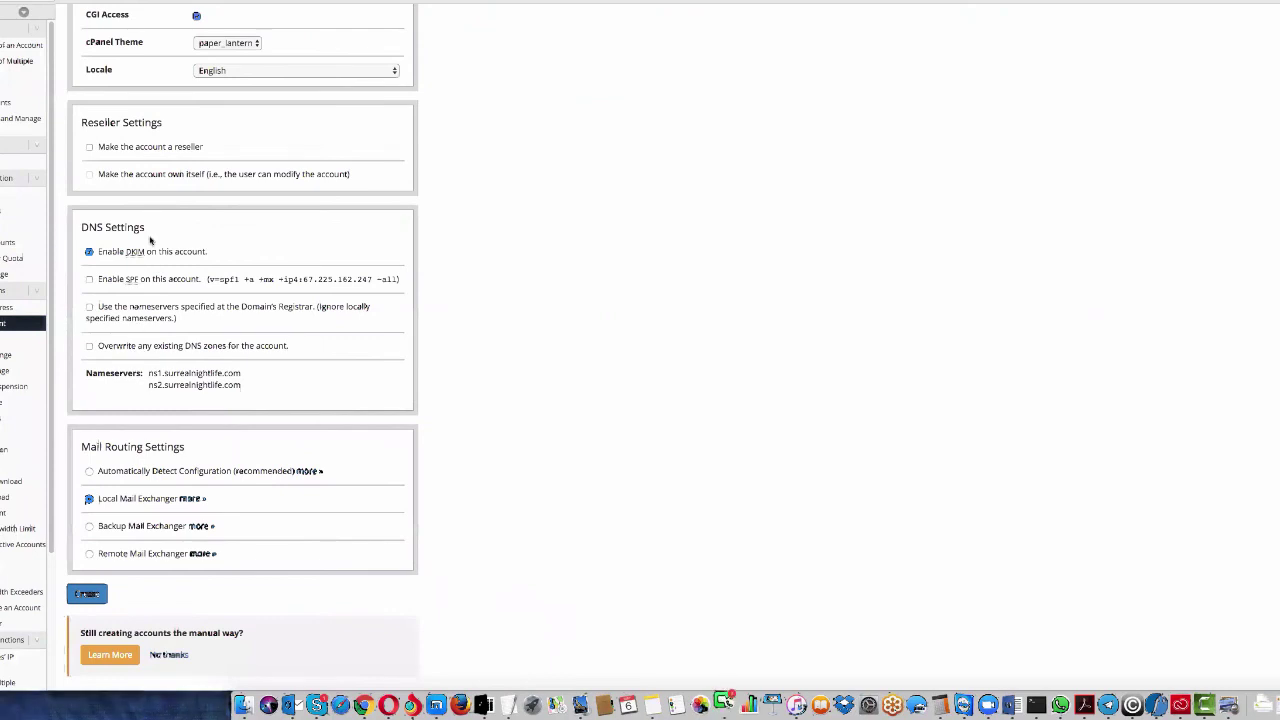
{"action": "scroll", "coordinate": [150, 230], "scroll_direction": "up", "scroll_amount": 5}
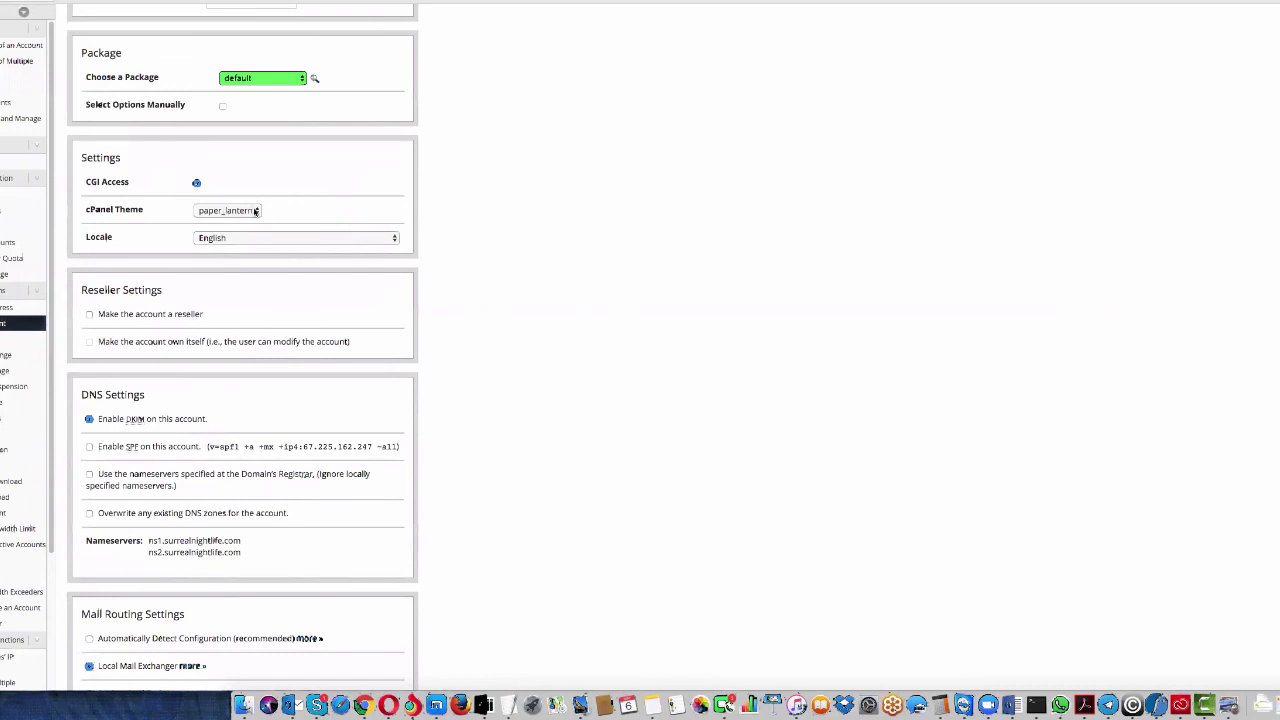
{"action": "left_click", "coordinate": [256, 212]}
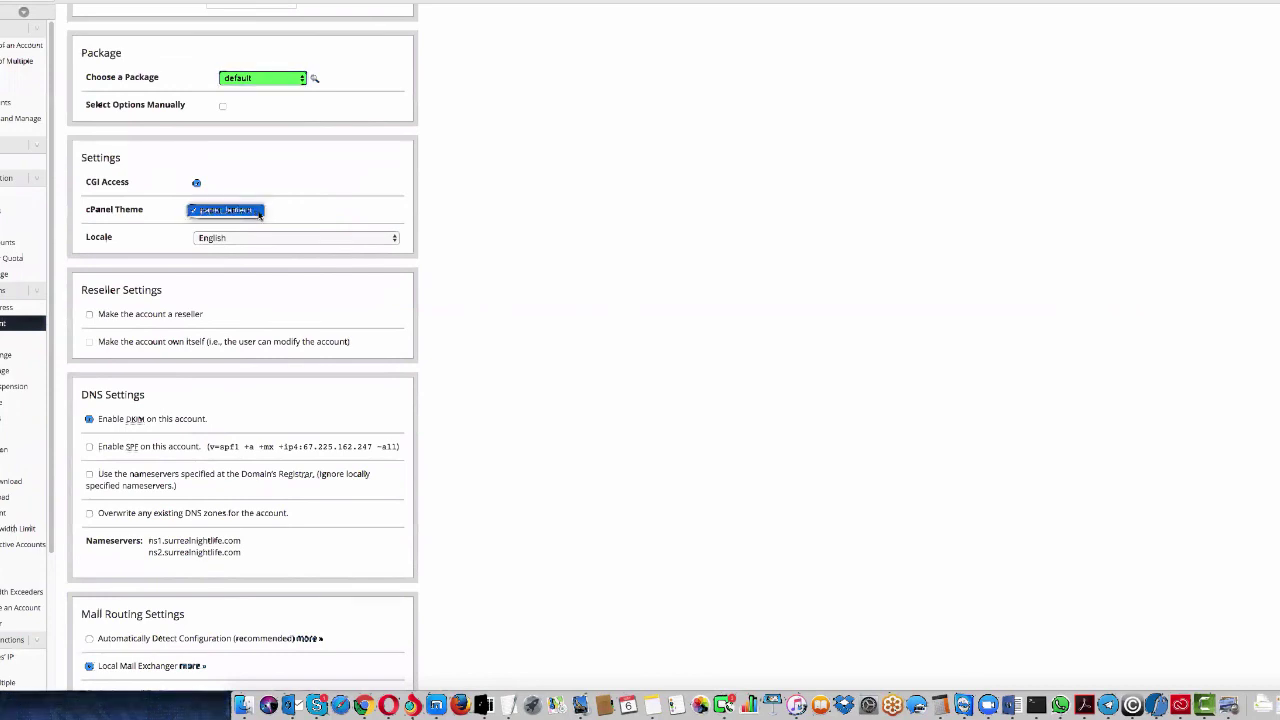
{"action": "left_click", "coordinate": [257, 213]}
{"action": "left_click", "coordinate": [257, 213]}
{"action": "left_click", "coordinate": [257, 213]}
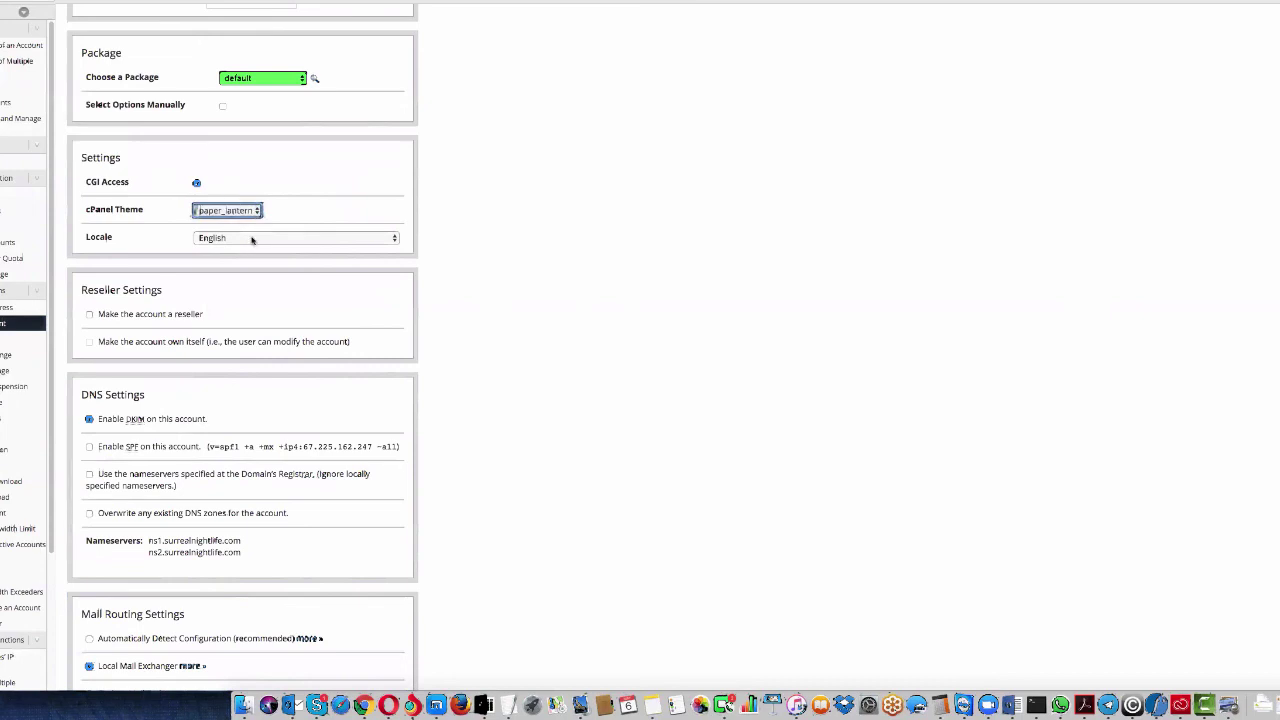
{"action": "scroll", "coordinate": [194, 246], "scroll_direction": "down", "scroll_amount": 1}
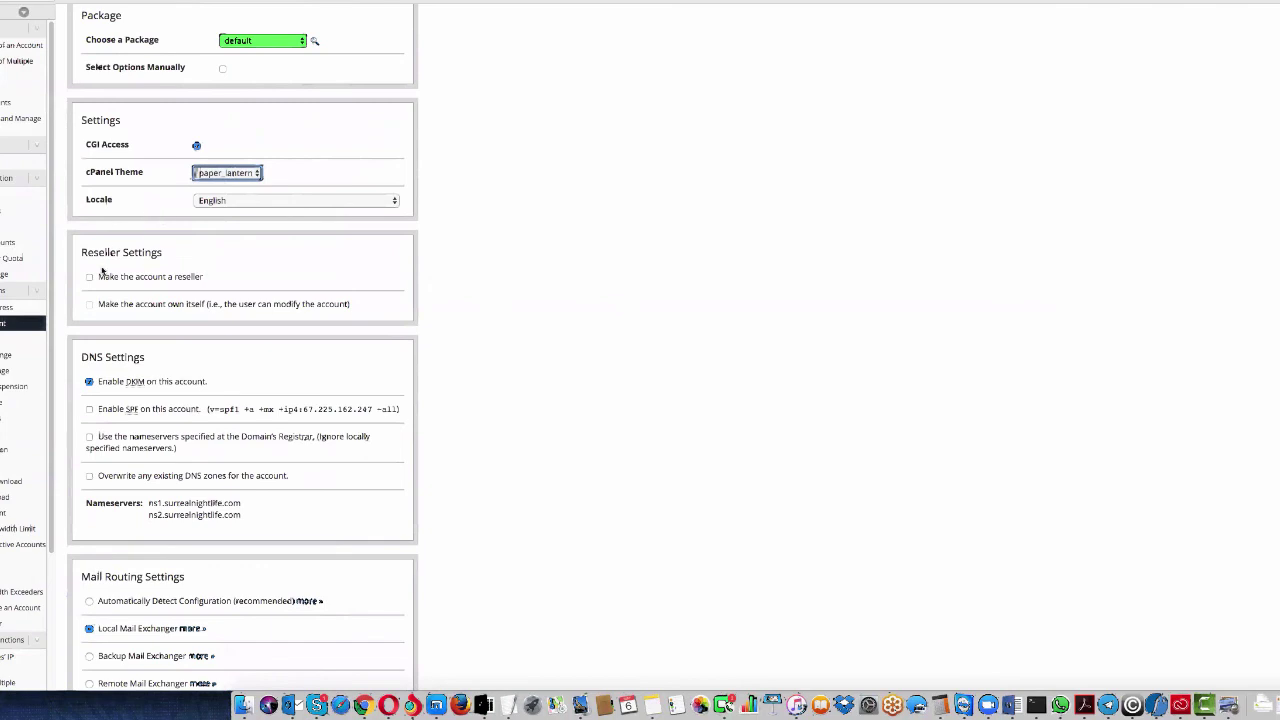
{"action": "scroll", "coordinate": [108, 275], "scroll_direction": "down", "scroll_amount": 1}
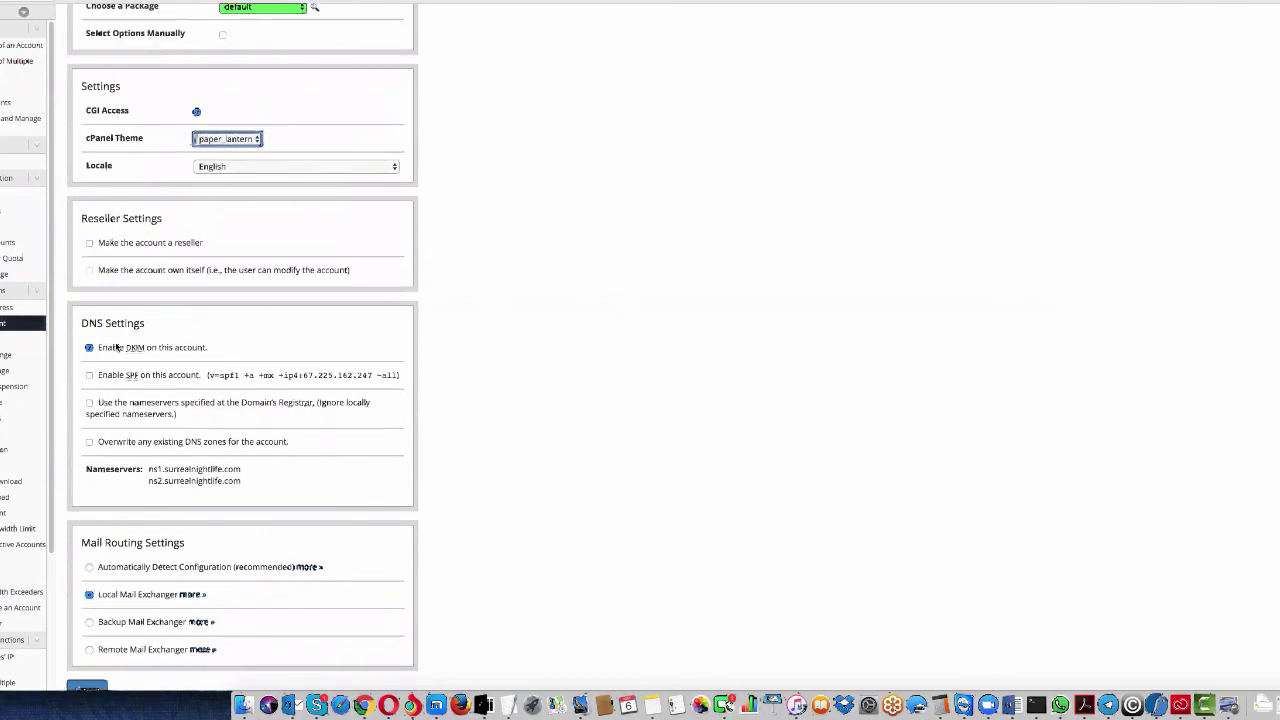
{"action": "scroll", "coordinate": [112, 480], "scroll_direction": "down", "scroll_amount": 1}
{"action": "scroll", "coordinate": [110, 540], "scroll_direction": "down", "scroll_amount": 1}
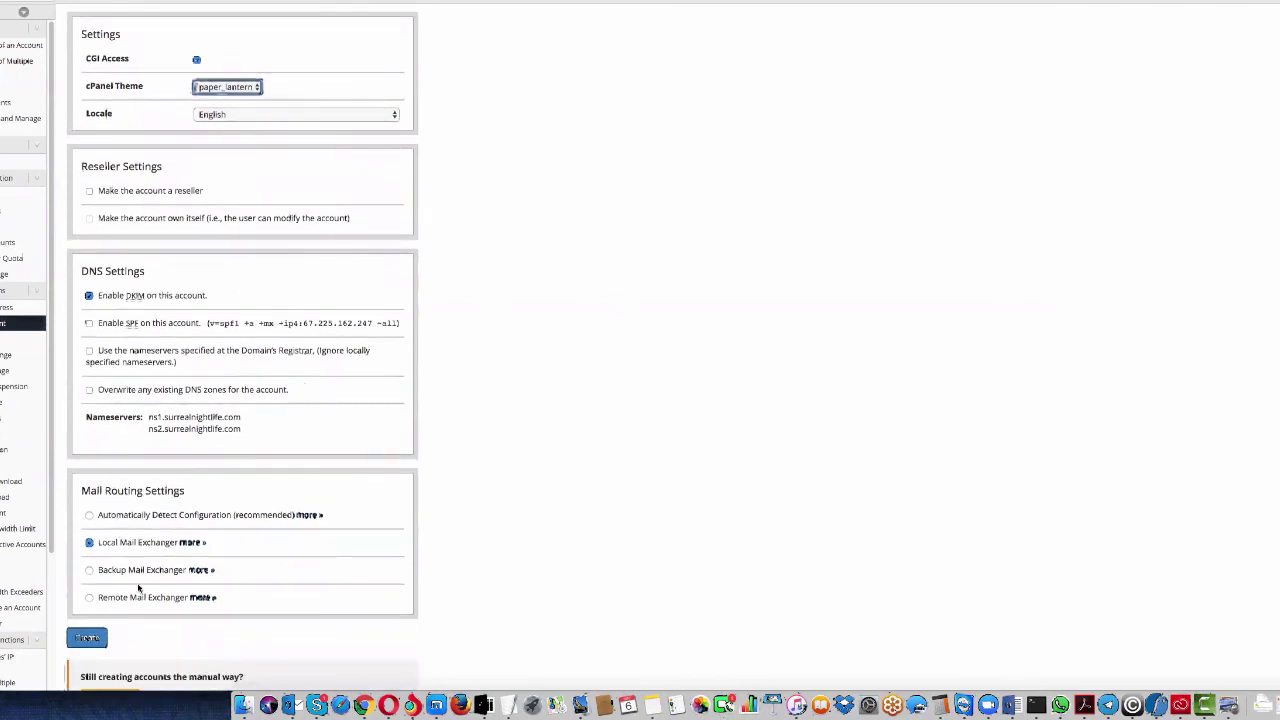
{"action": "scroll", "coordinate": [140, 588], "scroll_direction": "down", "scroll_amount": 1}
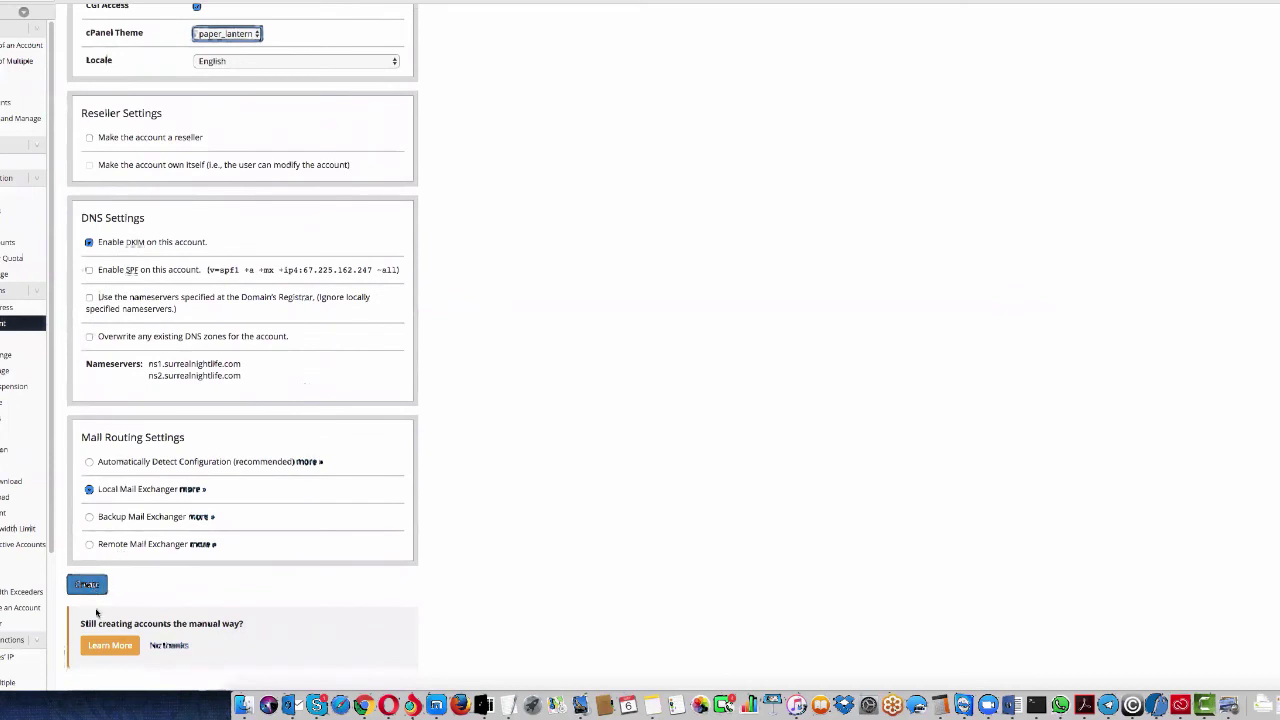
{"action": "left_click", "coordinate": [91, 591]}
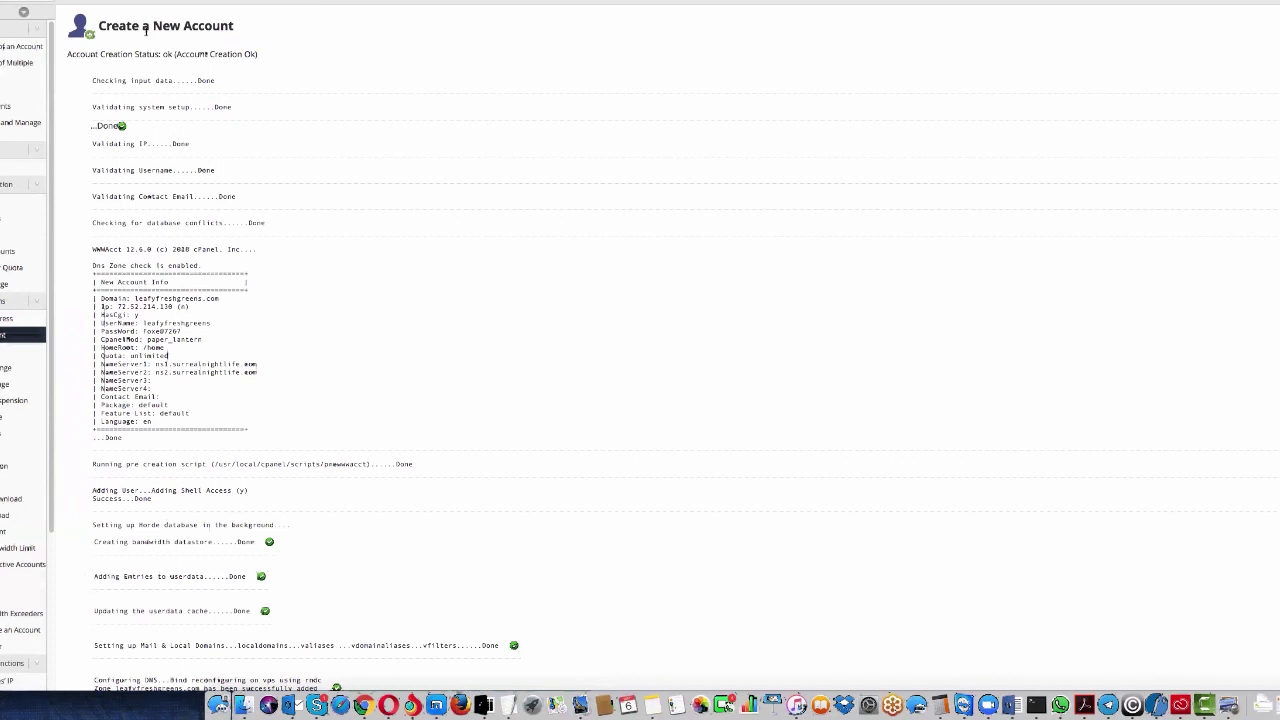
Open the server's IP address usage report and check which IP address leafyfreshgreens.com is assigned to
{"action": "scroll", "coordinate": [23, 360], "scroll_direction": "up", "scroll_amount": 10}
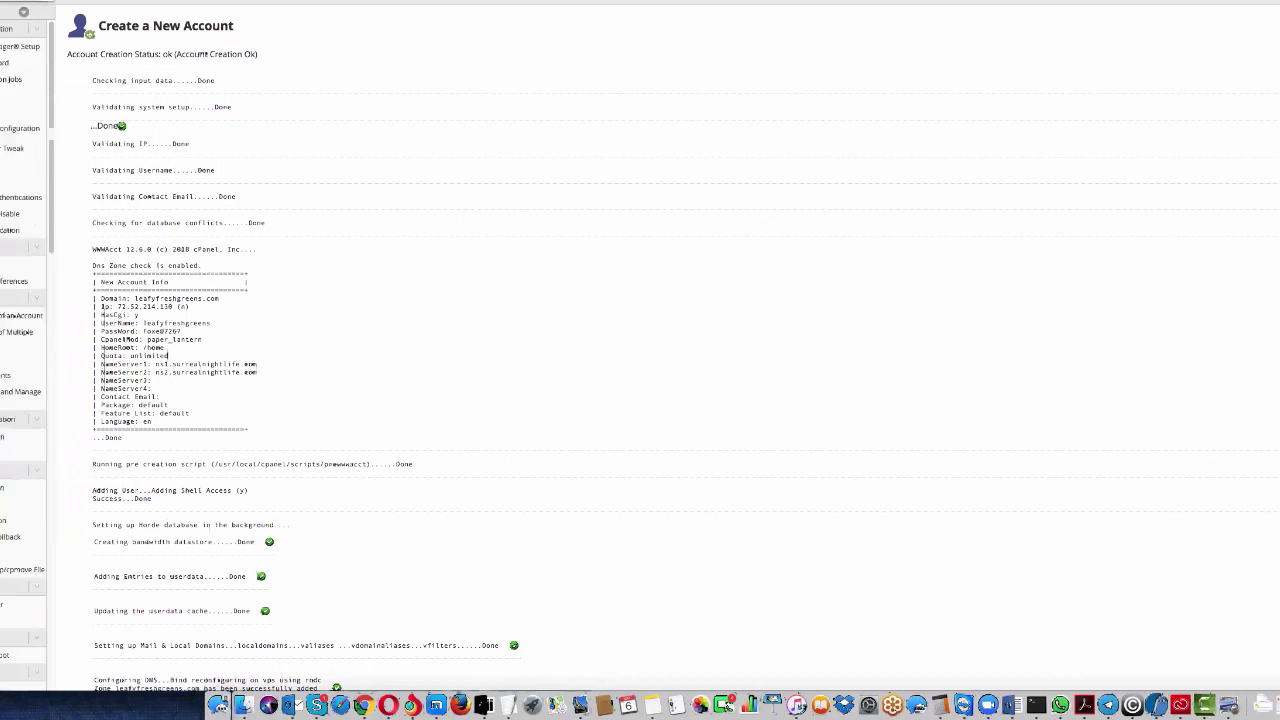
{"action": "scroll", "coordinate": [23, 360], "scroll_direction": "down", "scroll_amount": 15}
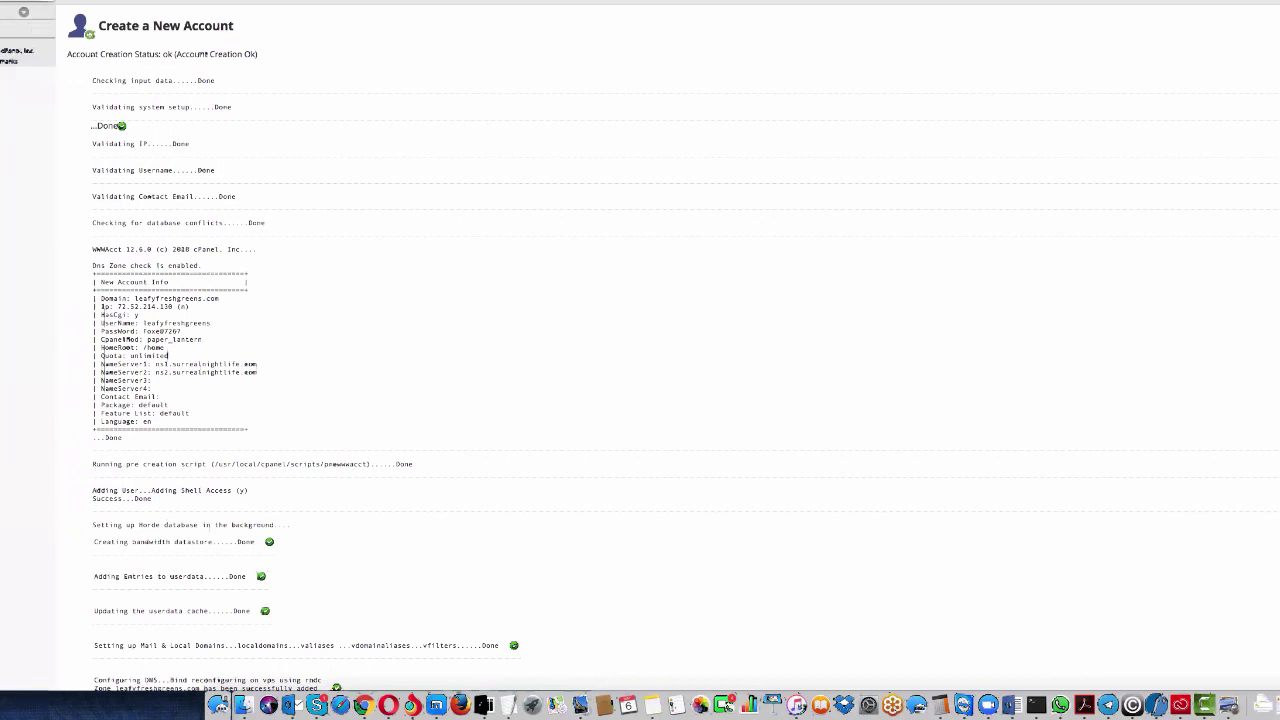
{"action": "scroll", "coordinate": [28, 360], "scroll_direction": "up", "scroll_amount": 8}
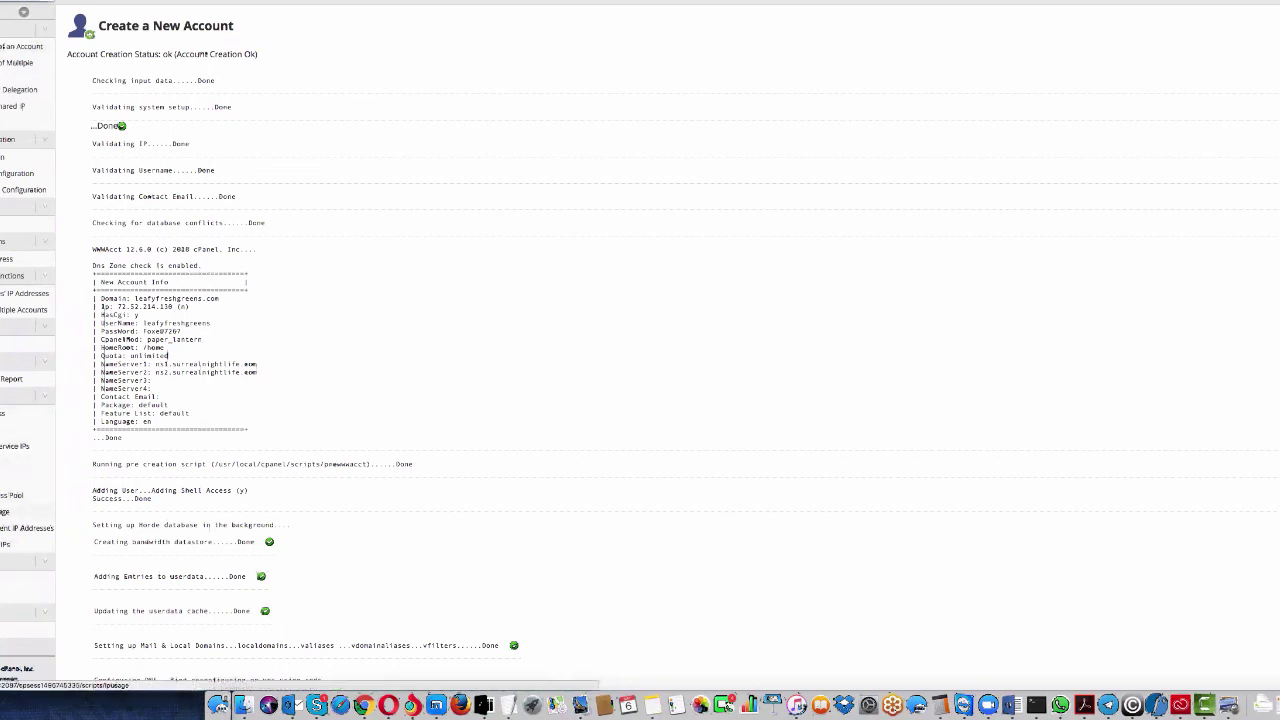
{"action": "left_click", "coordinate": [20, 511]}
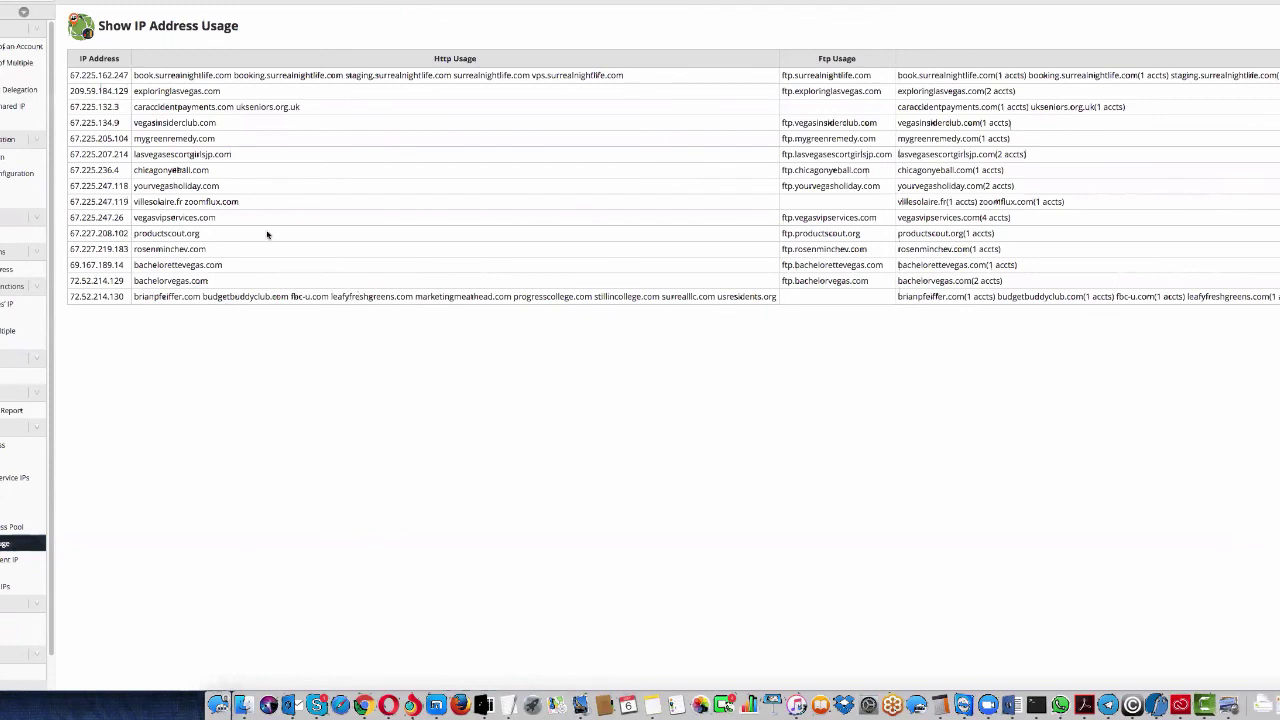
{"action": "scroll", "coordinate": [20, 350], "scroll_direction": "down", "scroll_amount": 1}
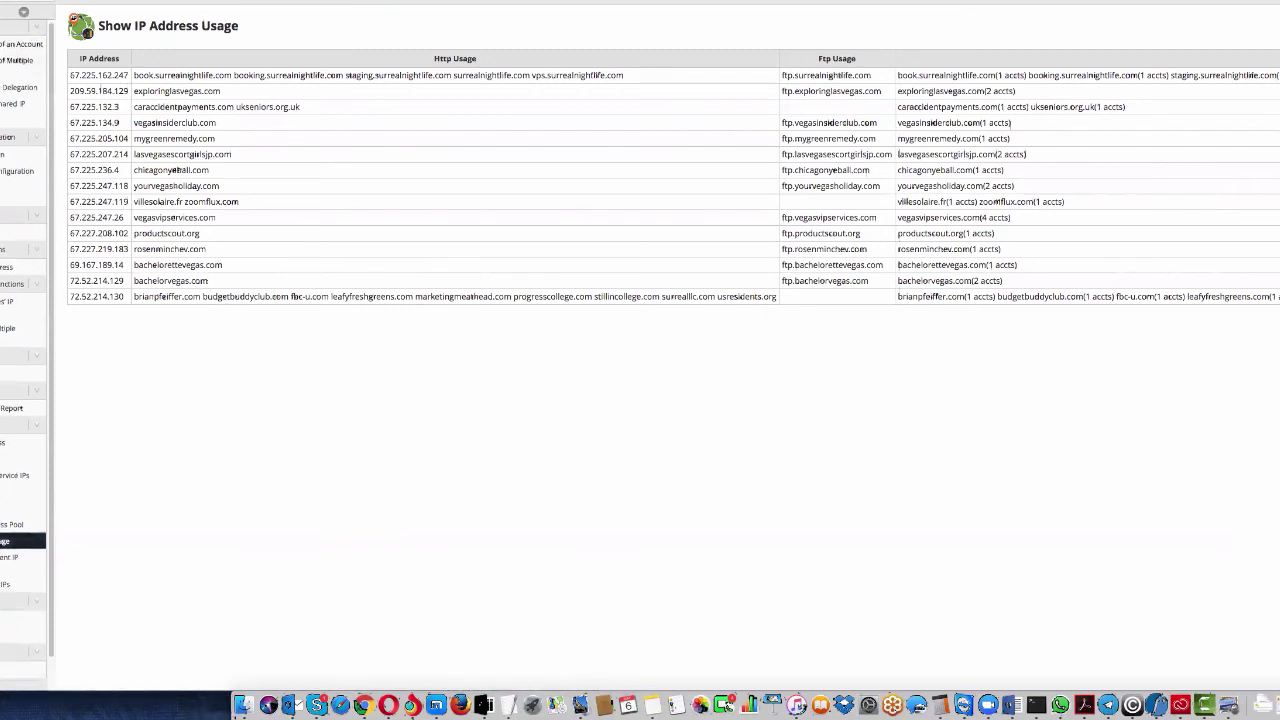
List the hosting accounts, visit the leafyfreshgreens.com website to check how it loads, and return to the list
{"action": "scroll", "coordinate": [25, 350], "scroll_direction": "down", "scroll_amount": 5}
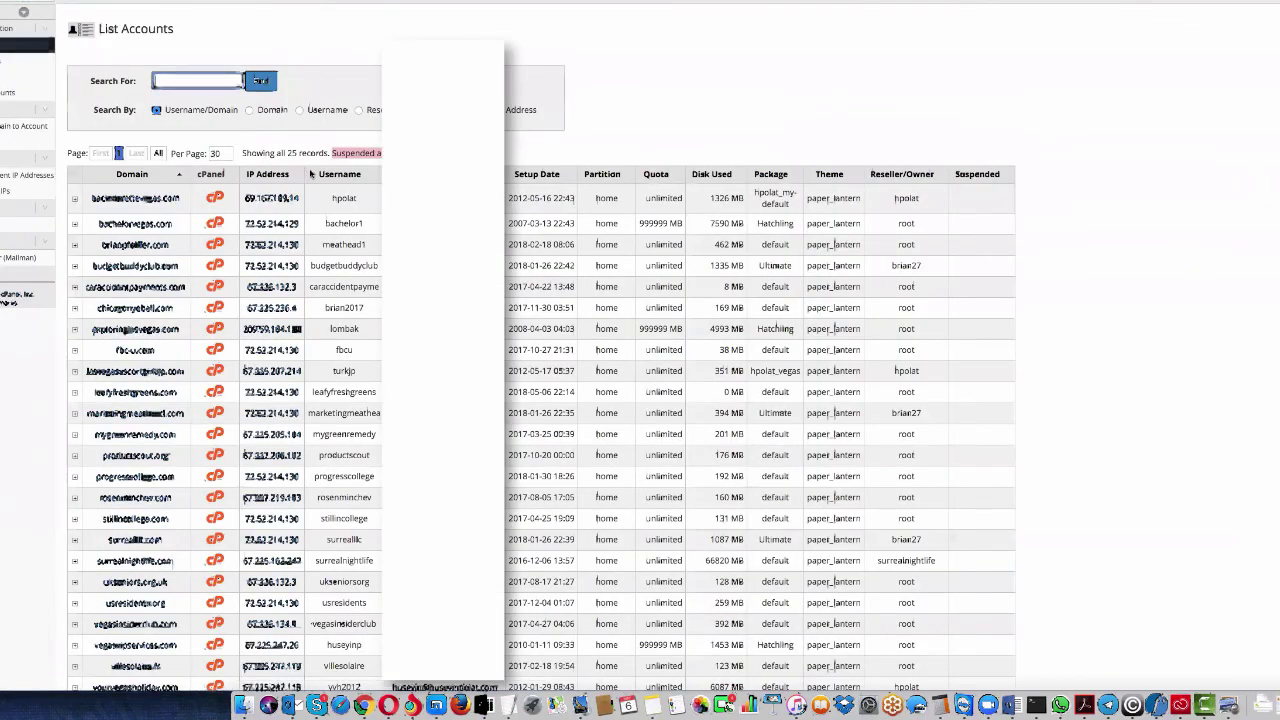
{"action": "scroll", "coordinate": [310, 174], "scroll_direction": "down", "scroll_amount": 3}
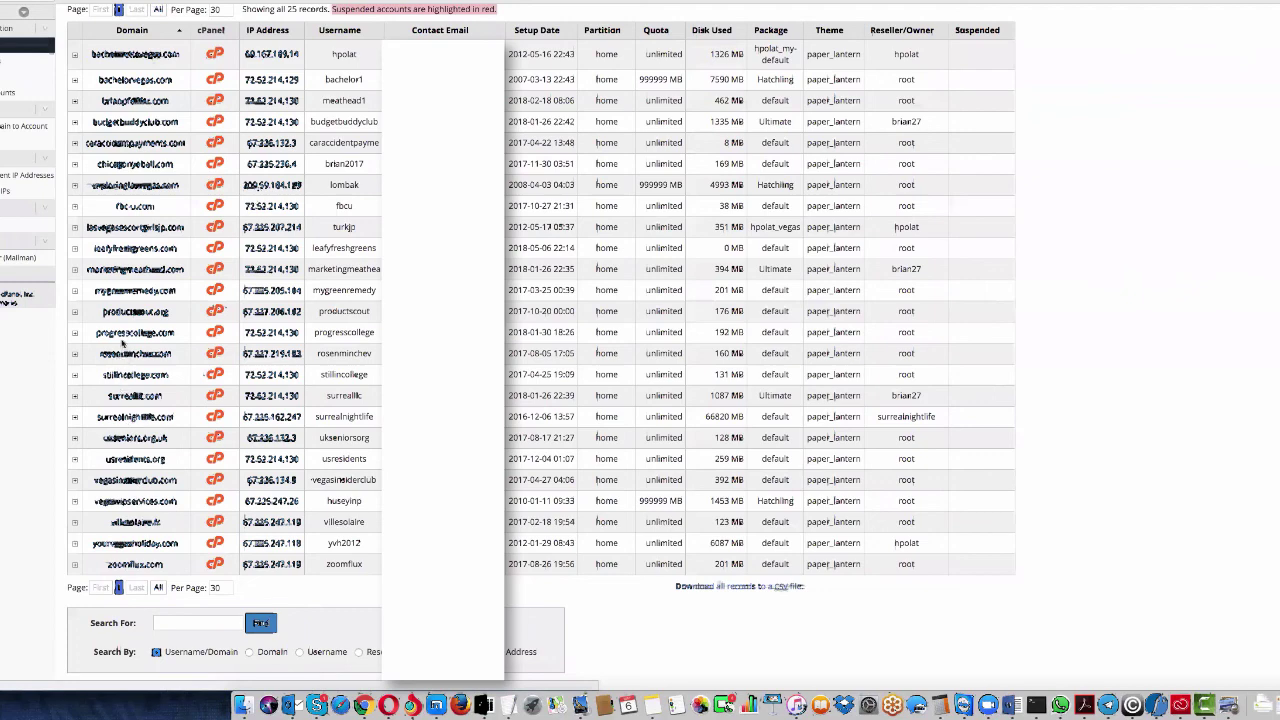
{"action": "left_click", "coordinate": [129, 248]}
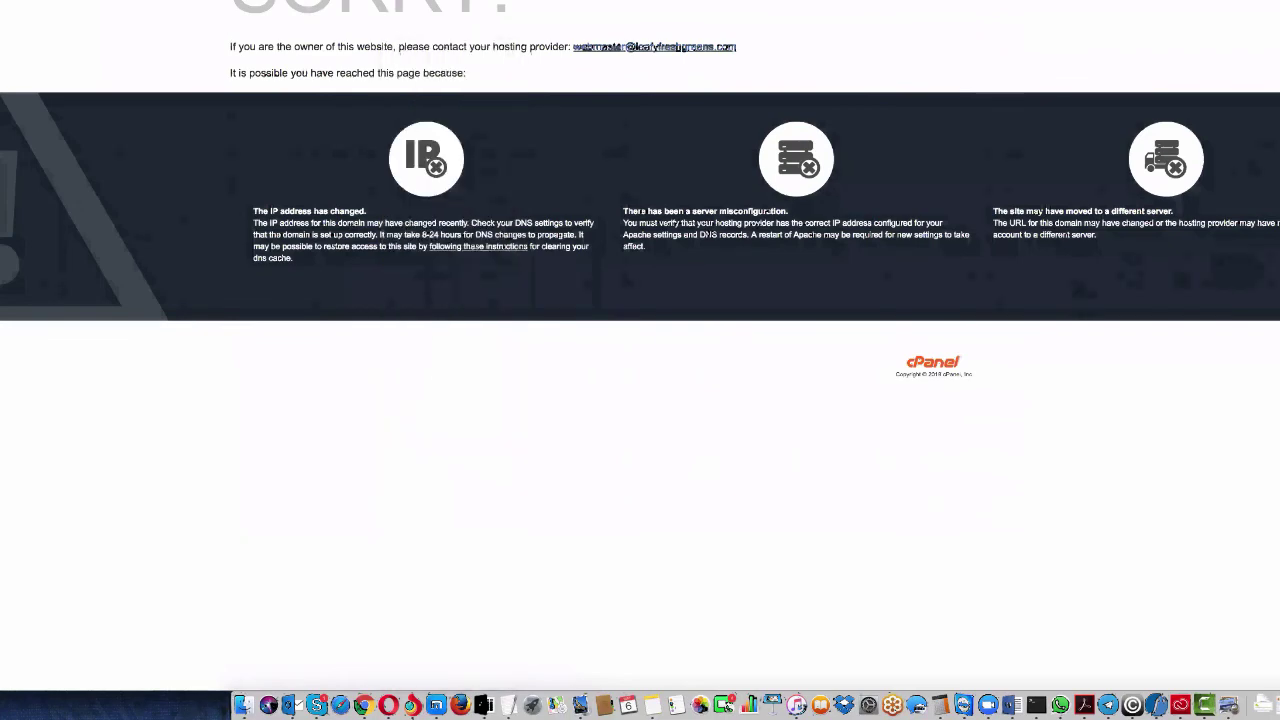
{"action": "key", "text": "super+bracketleft"}
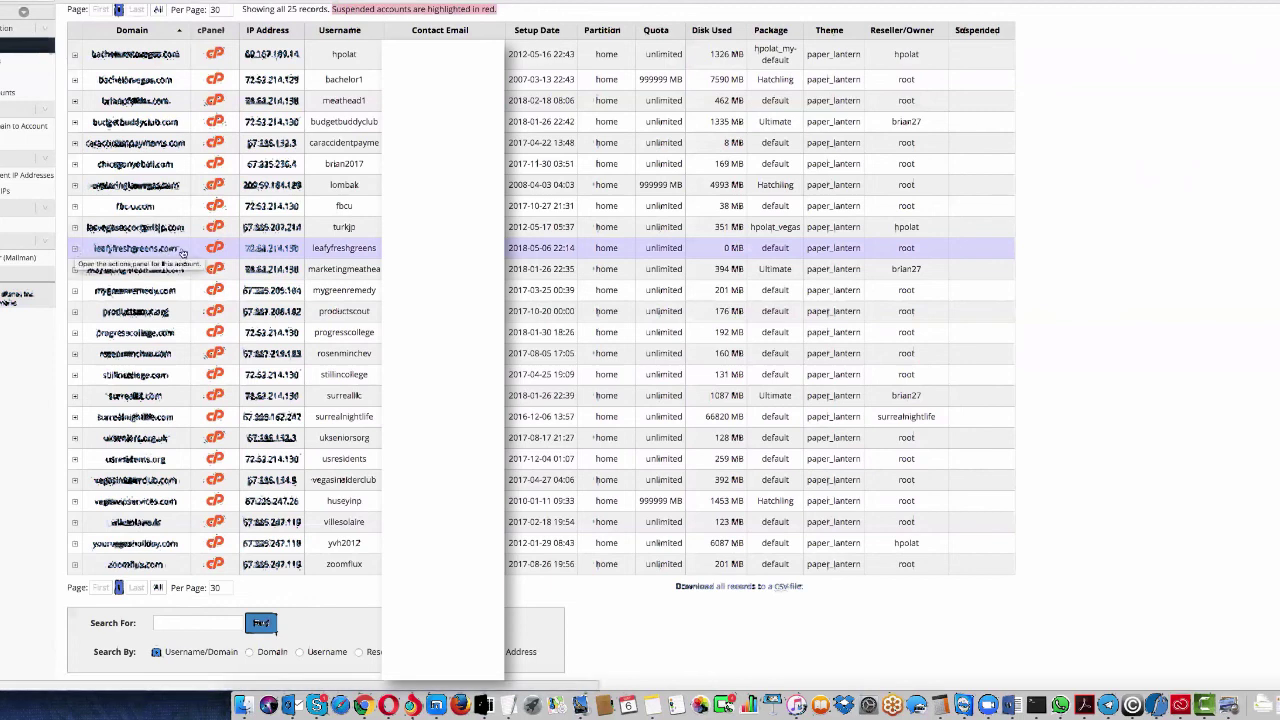
Open the leafyfreshgreens.com account's cPanel and bring up the WordPress installation form
{"action": "left_click", "coordinate": [216, 247]}
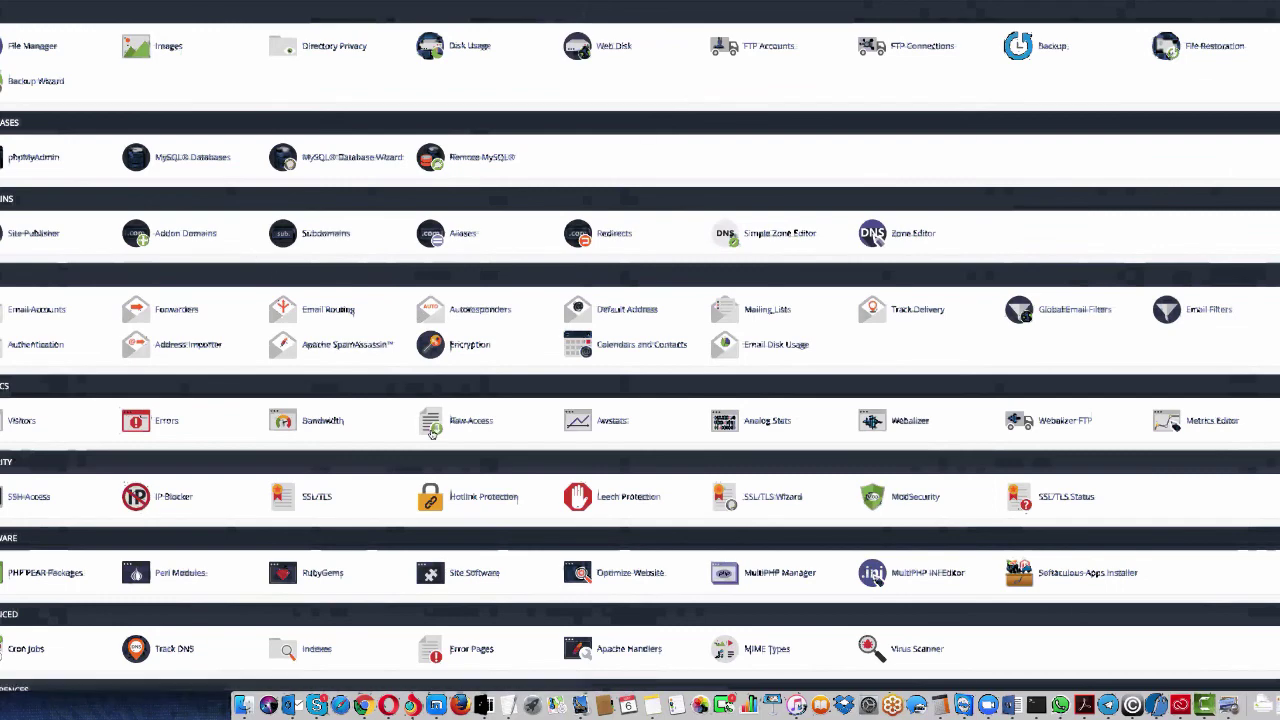
{"action": "scroll", "coordinate": [438, 290], "scroll_direction": "down", "scroll_amount": 5}
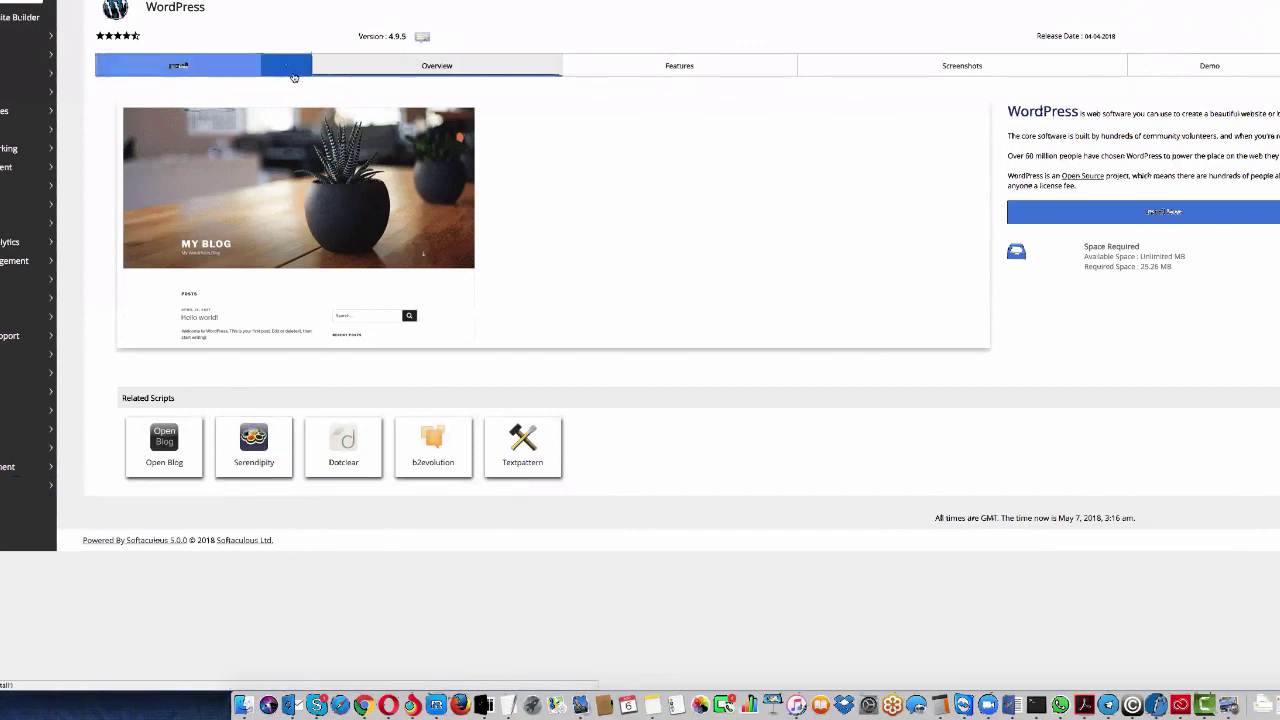
{"action": "left_click", "coordinate": [1206, 212]}
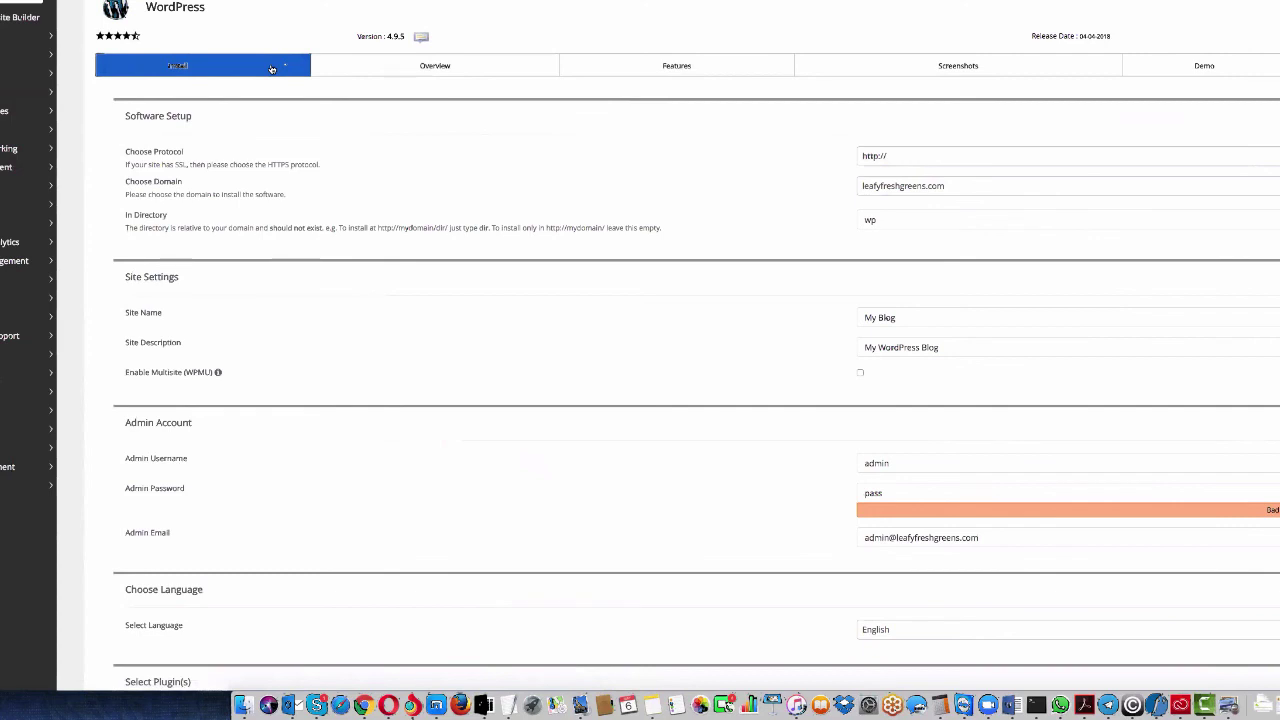
{"action": "left_click", "coordinate": [911, 157]}
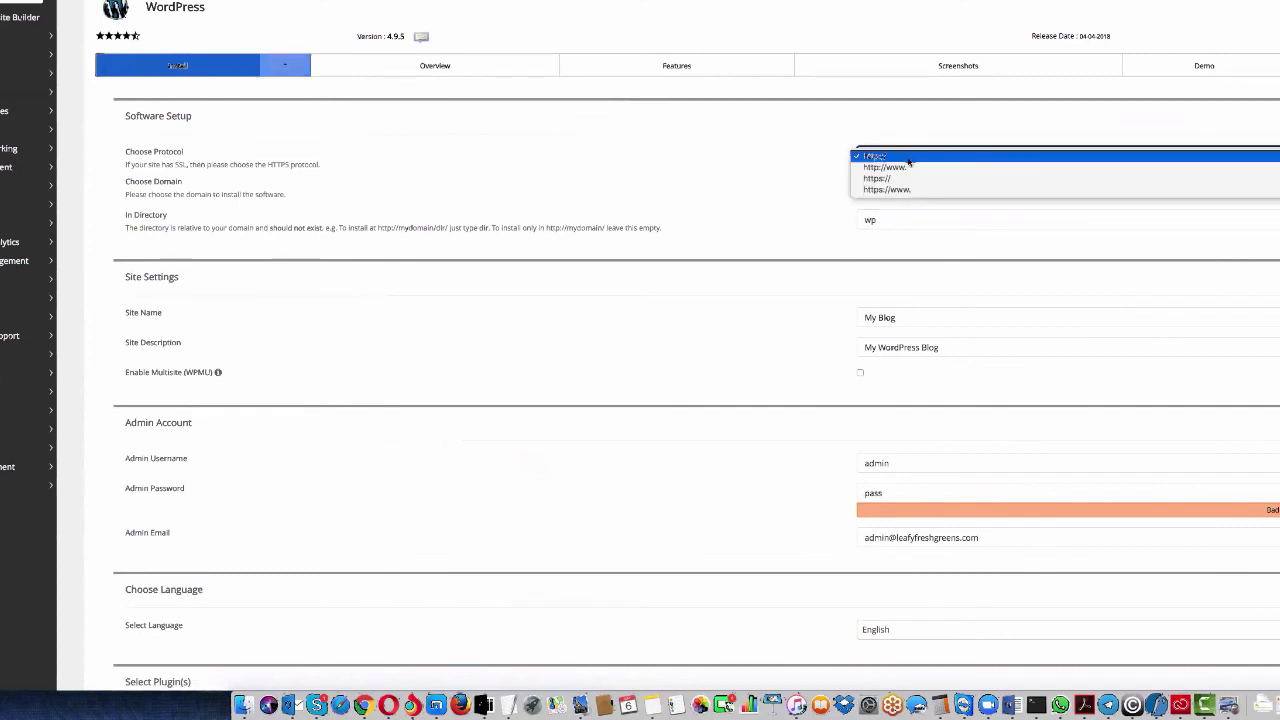
{"action": "left_click", "coordinate": [875, 157]}
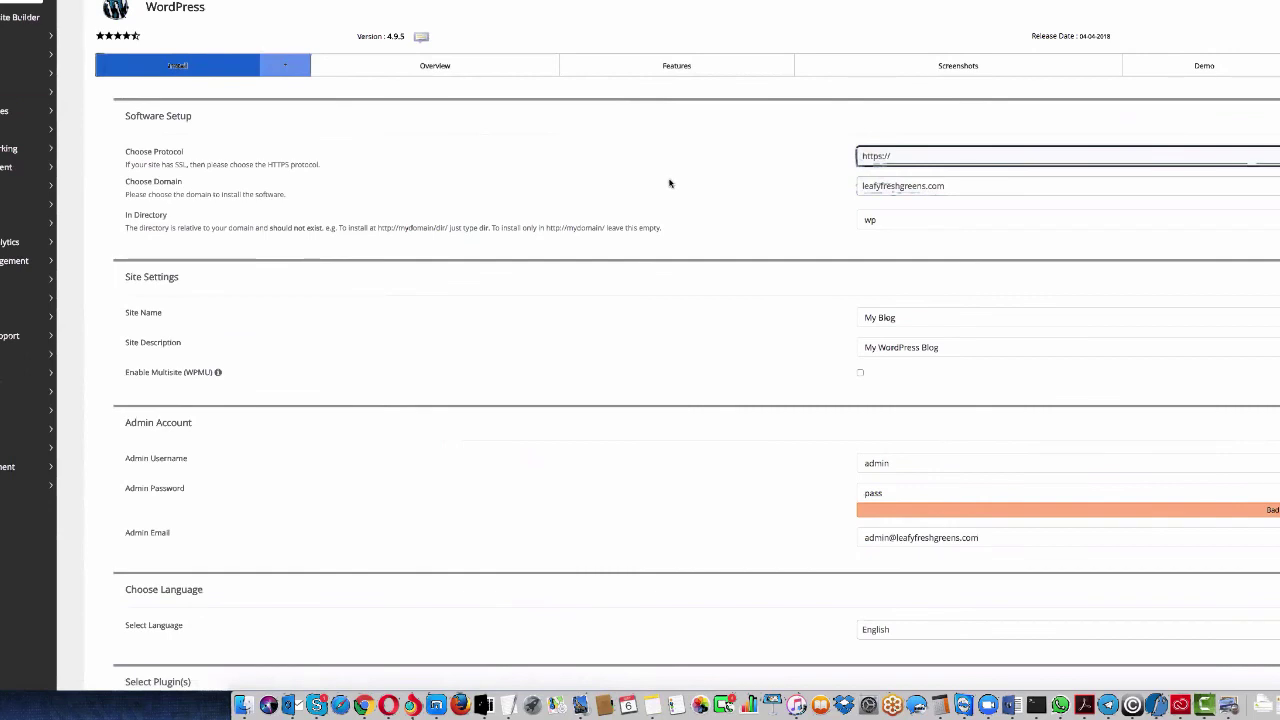
{"action": "double_click", "coordinate": [894, 222]}
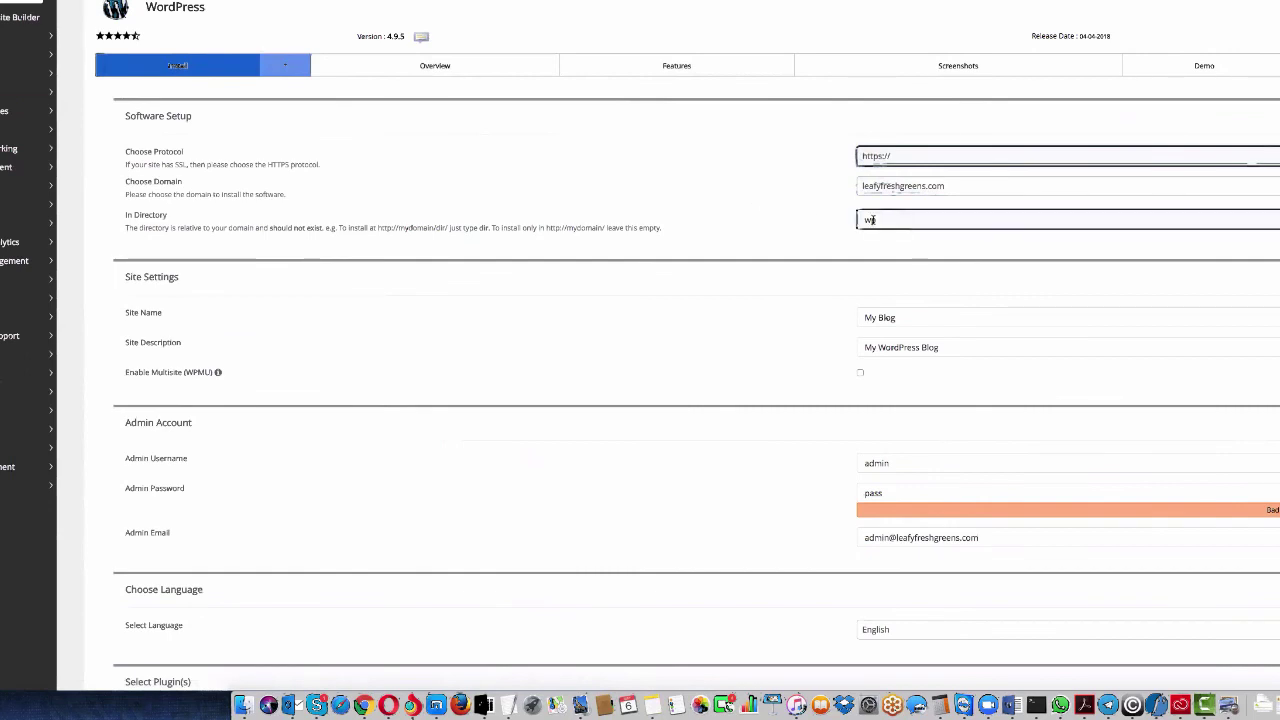
{"action": "key", "text": "BackSpace"}
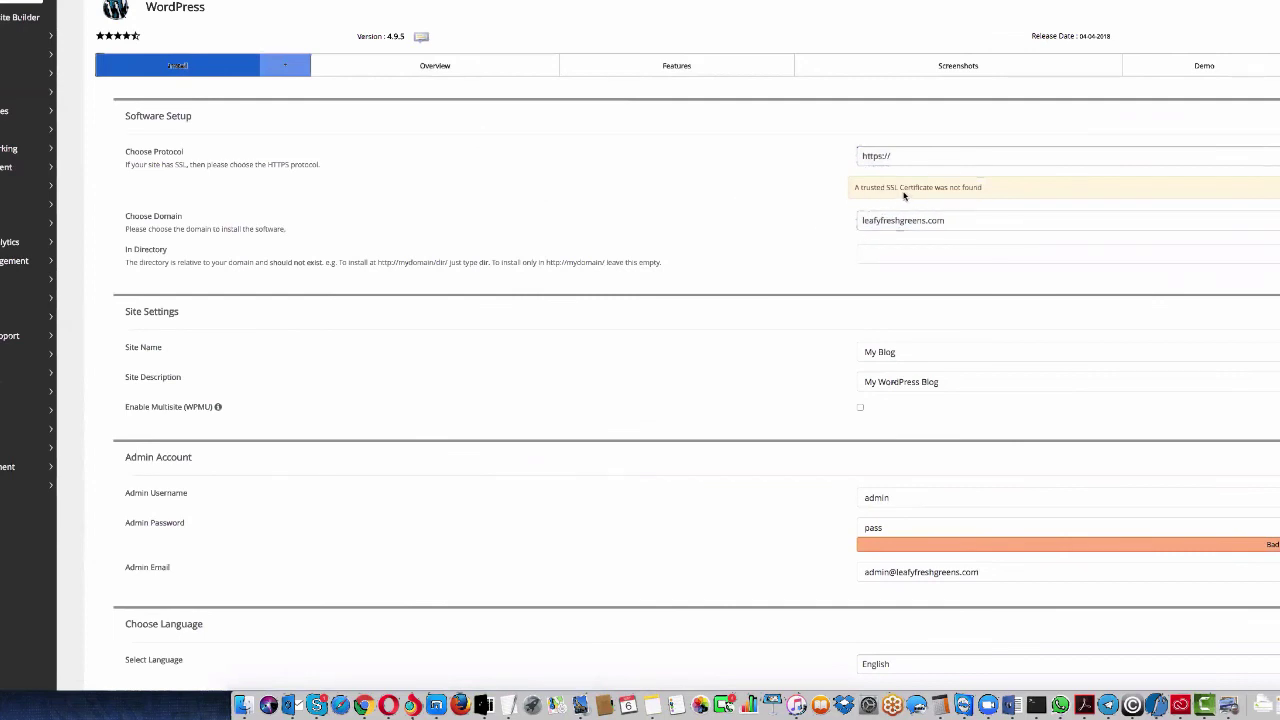
{"action": "left_click", "coordinate": [872, 157]}
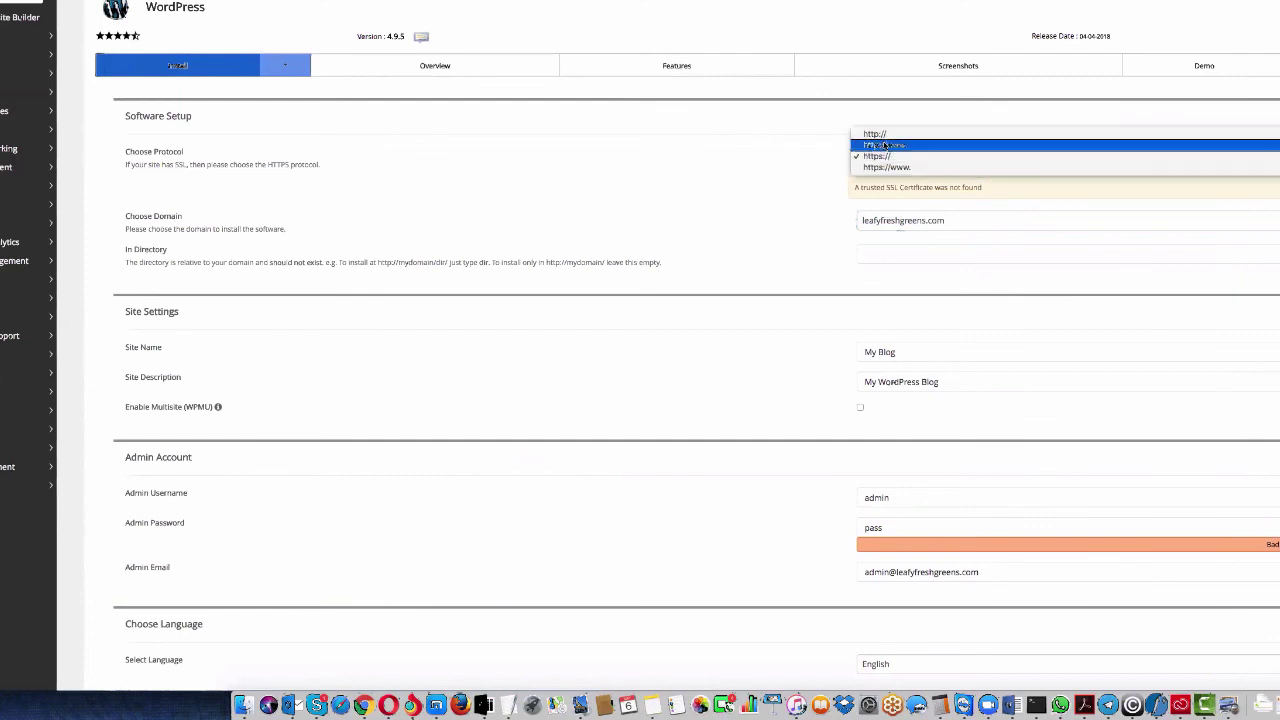
{"action": "left_click", "coordinate": [873, 133]}
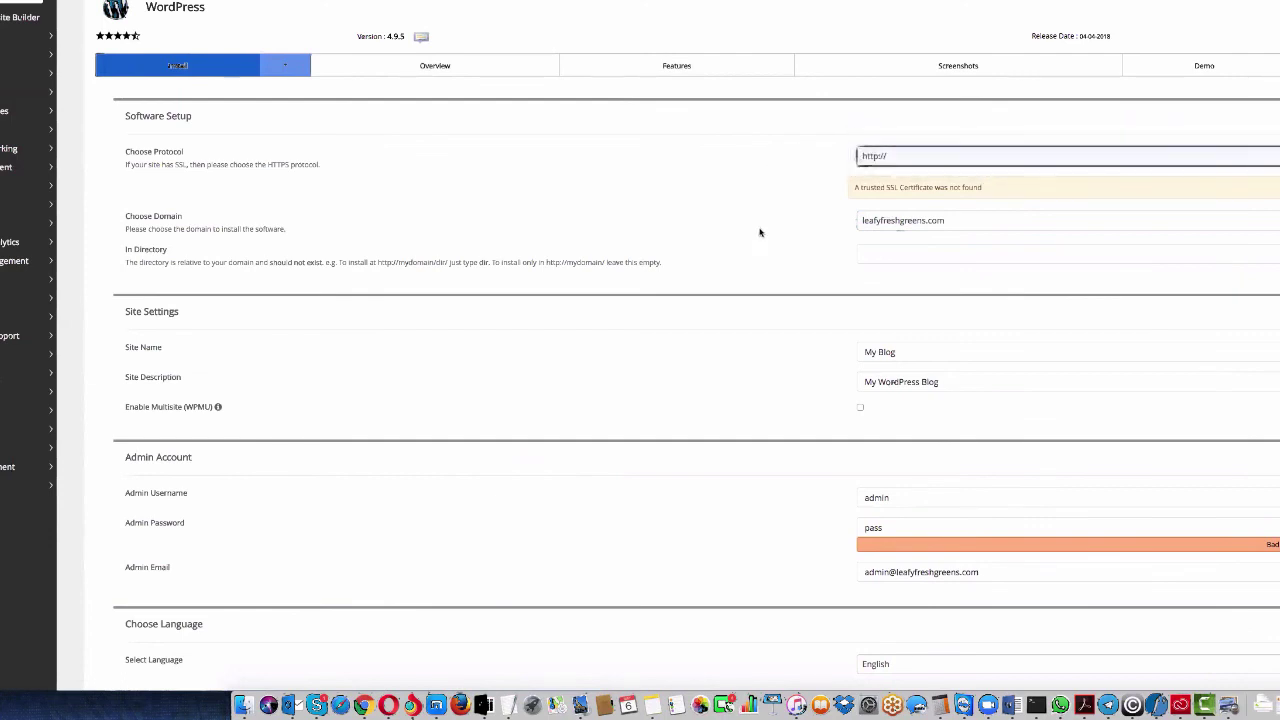
{"action": "left_click", "coordinate": [866, 219]}
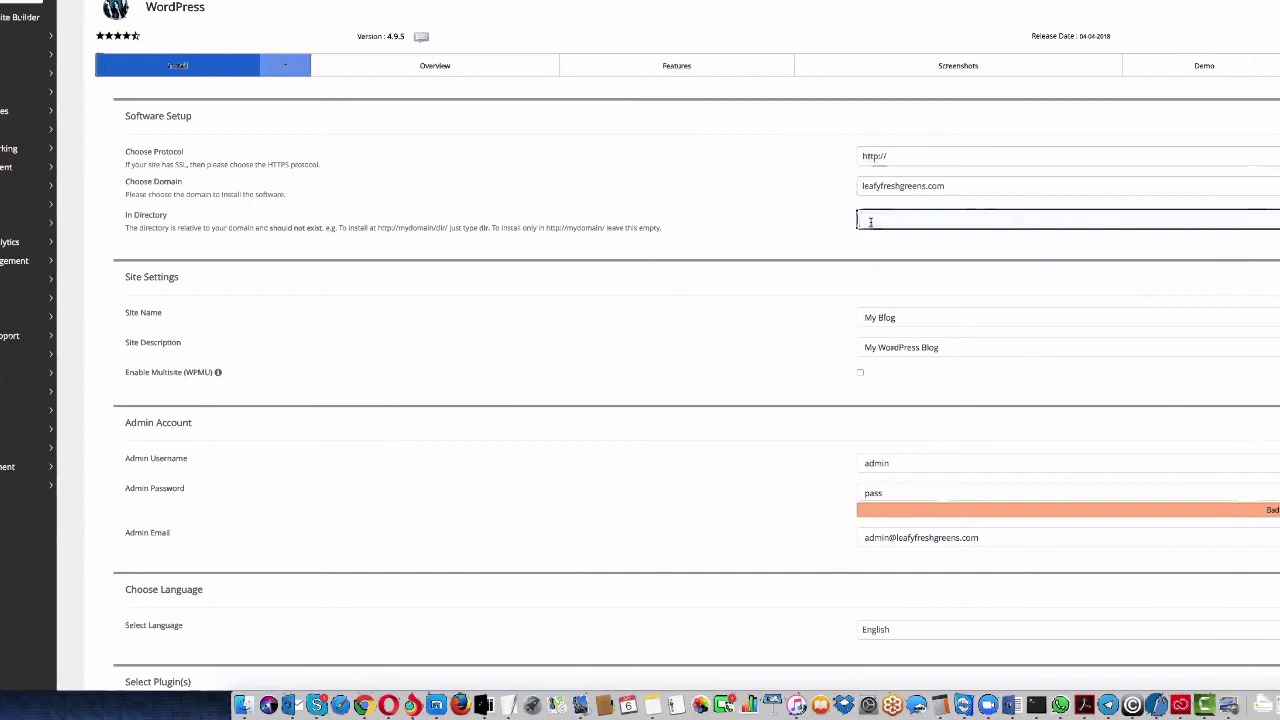
{"action": "left_click", "coordinate": [871, 568]}
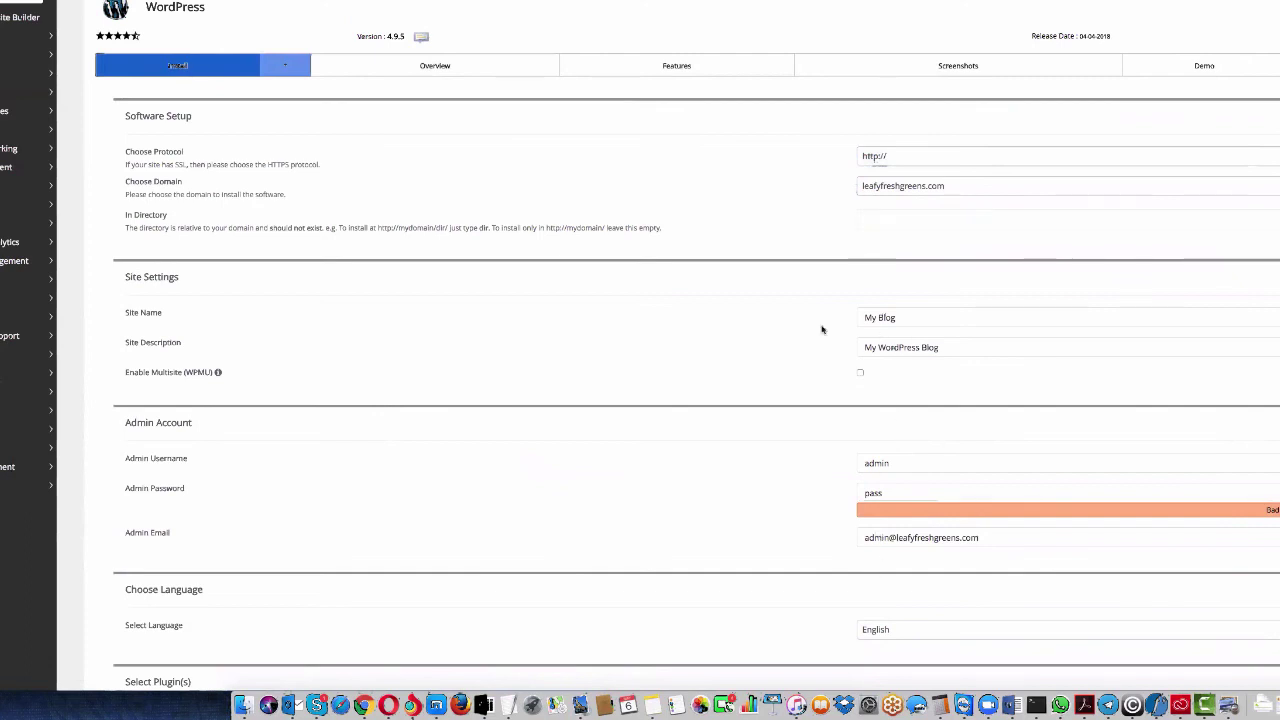
Replace the default WordPress site name with Leafy Fresh Greens
{"action": "left_click", "coordinate": [858, 316]}
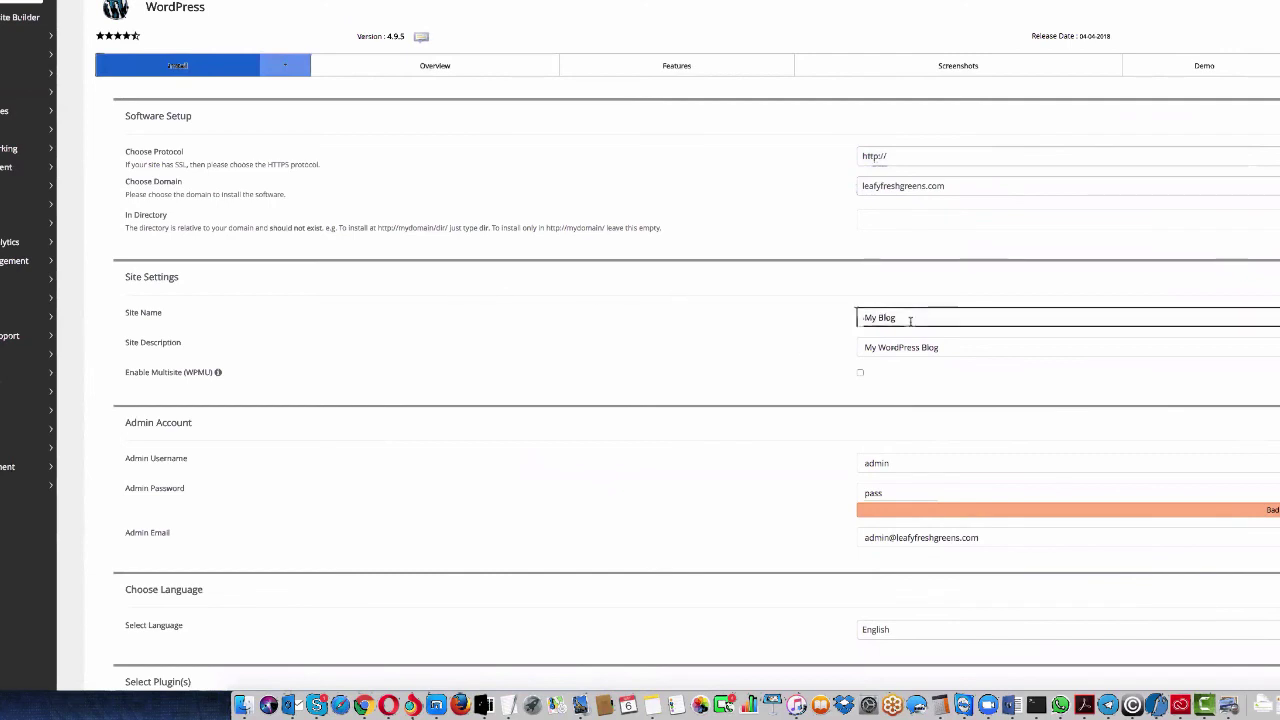
{"action": "key", "text": "super+a"}
{"action": "key", "text": "BackSpace"}
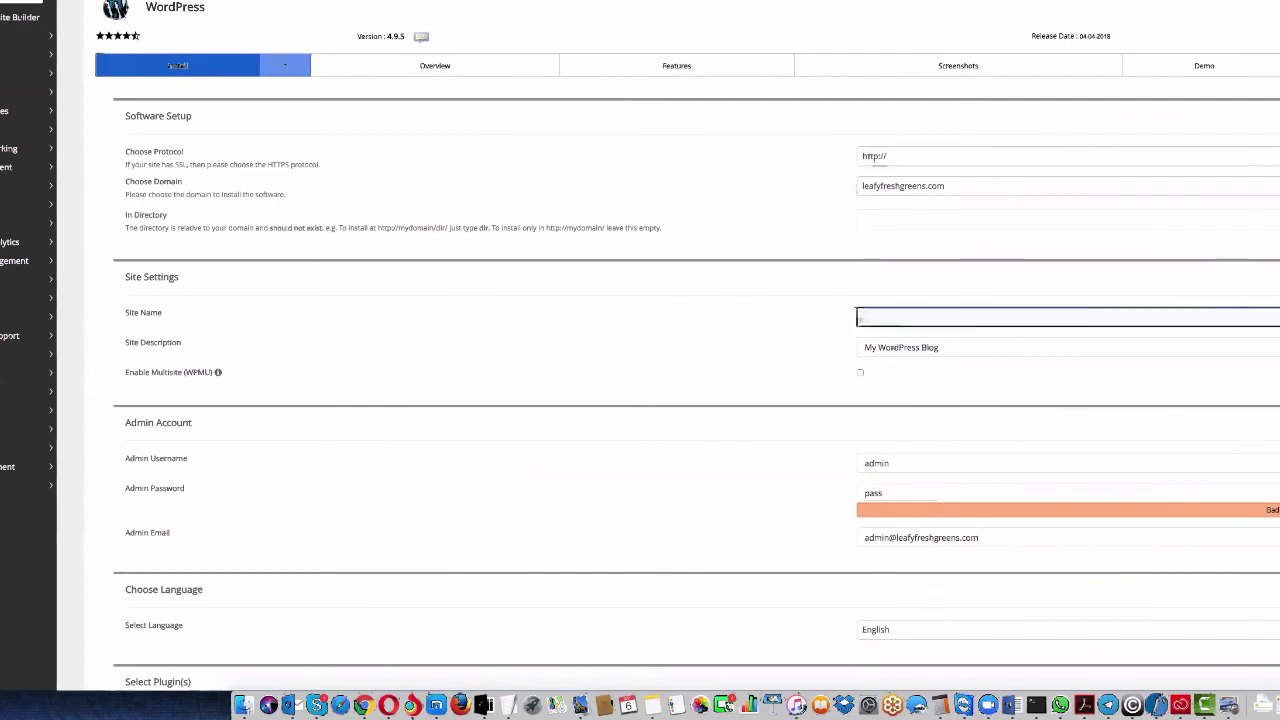
{"action": "type", "text": "Leafy Greens"}
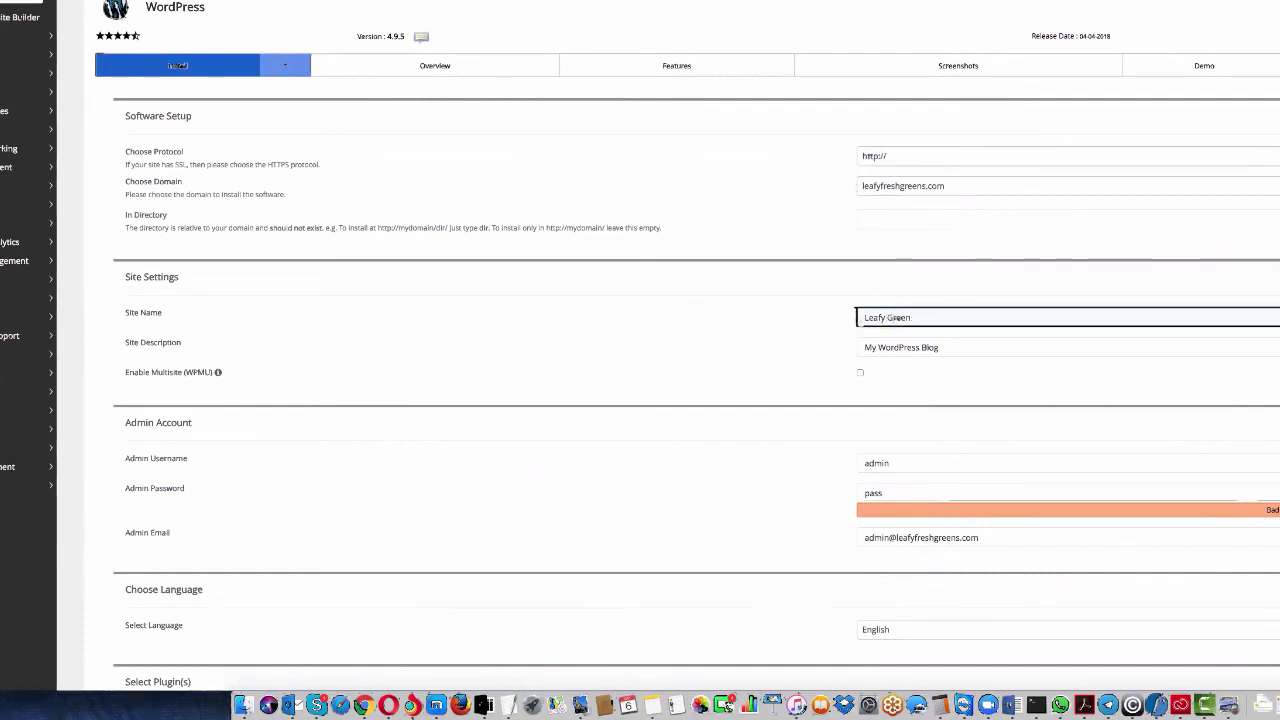
{"action": "key", "text": "BackSpace"}
{"action": "key", "text": "BackSpace"}
{"action": "key", "text": "BackSpace"}
{"action": "key", "text": "BackSpace"}
{"action": "key", "text": "BackSpace"}
{"action": "key", "text": "BackSpace"}
{"action": "type", "text": "Fresh Greens"}
Replace the default WordPress site description with A Site About Green Living
{"action": "key", "text": "Tab"}
{"action": "key", "text": "BackSpace"}
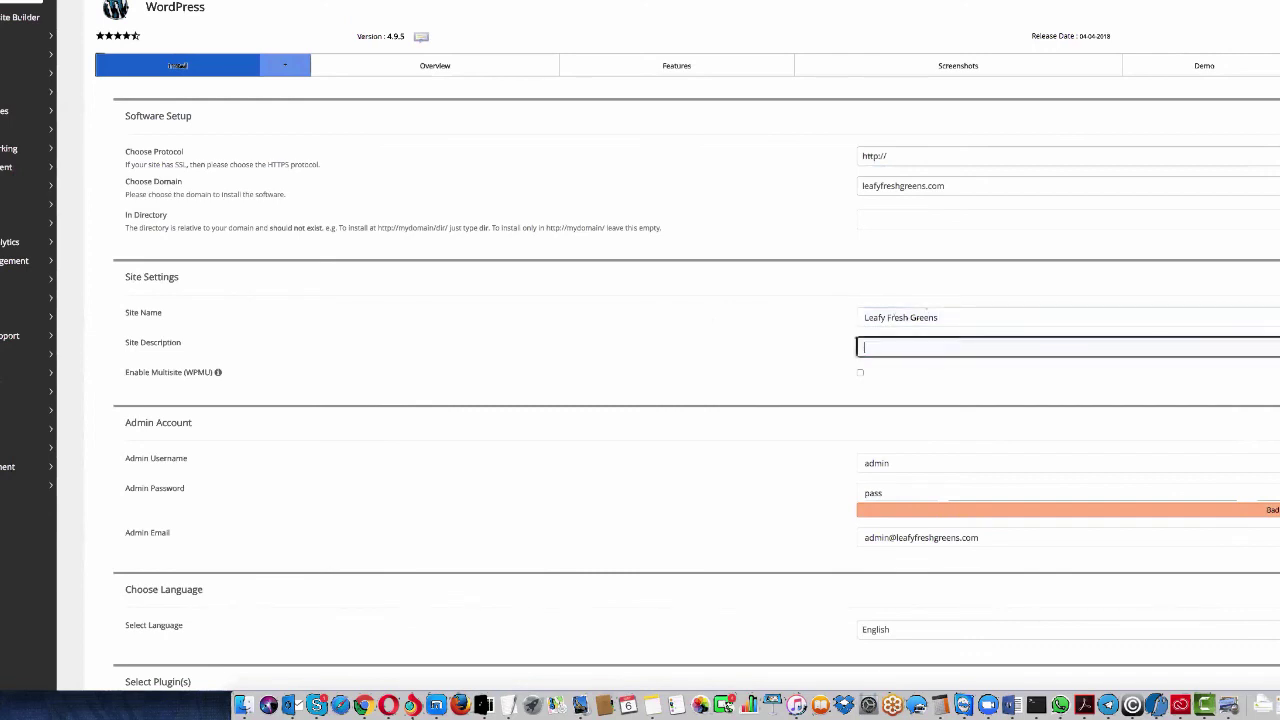
{"action": "type", "text": "A Site About"}
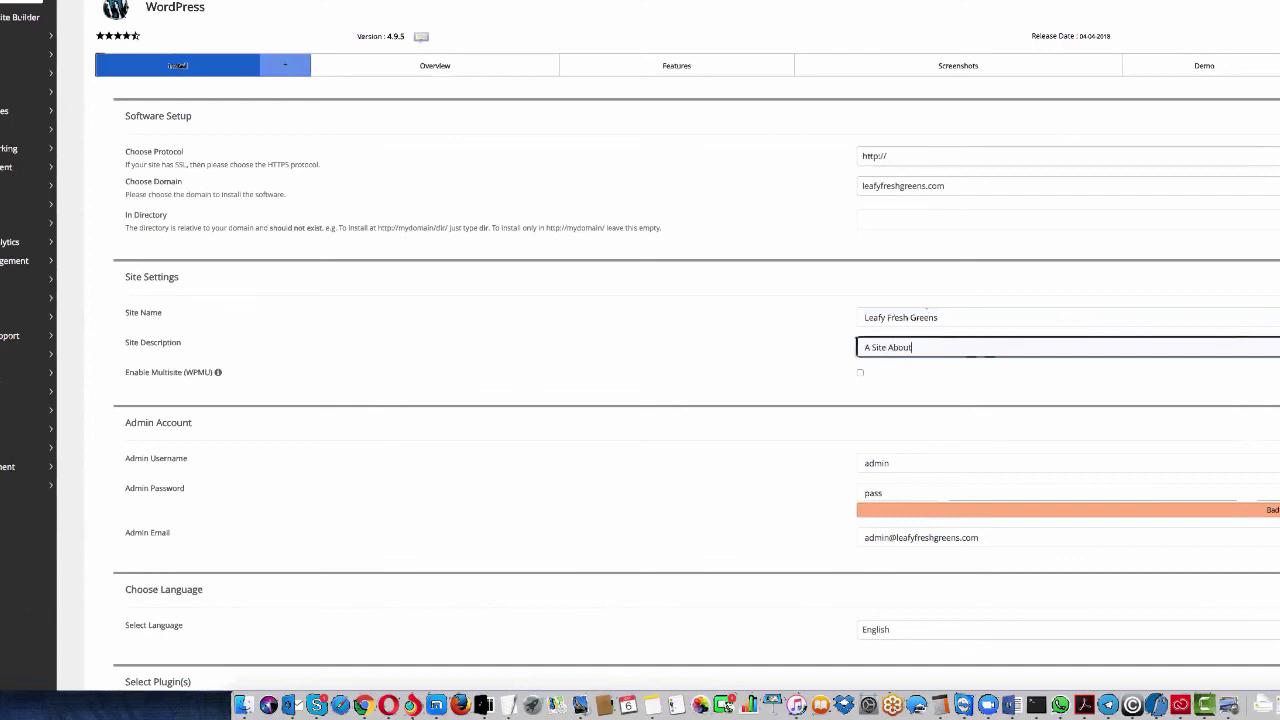
{"action": "type", "text": " Green Living"}
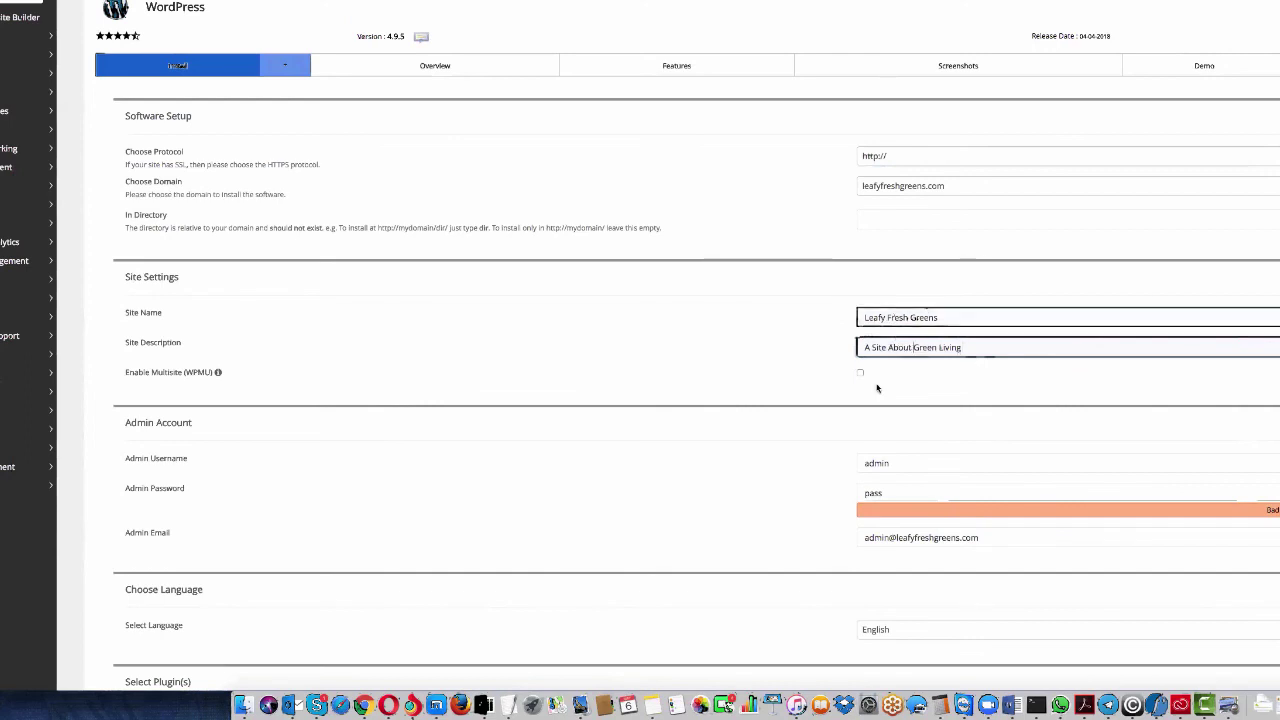
Open the Admin Email of the WordPress admin account for editing
{"action": "scroll", "coordinate": [907, 412], "scroll_direction": "down", "scroll_amount": 1}
{"action": "scroll", "coordinate": [907, 412], "scroll_direction": "down", "scroll_amount": 2}
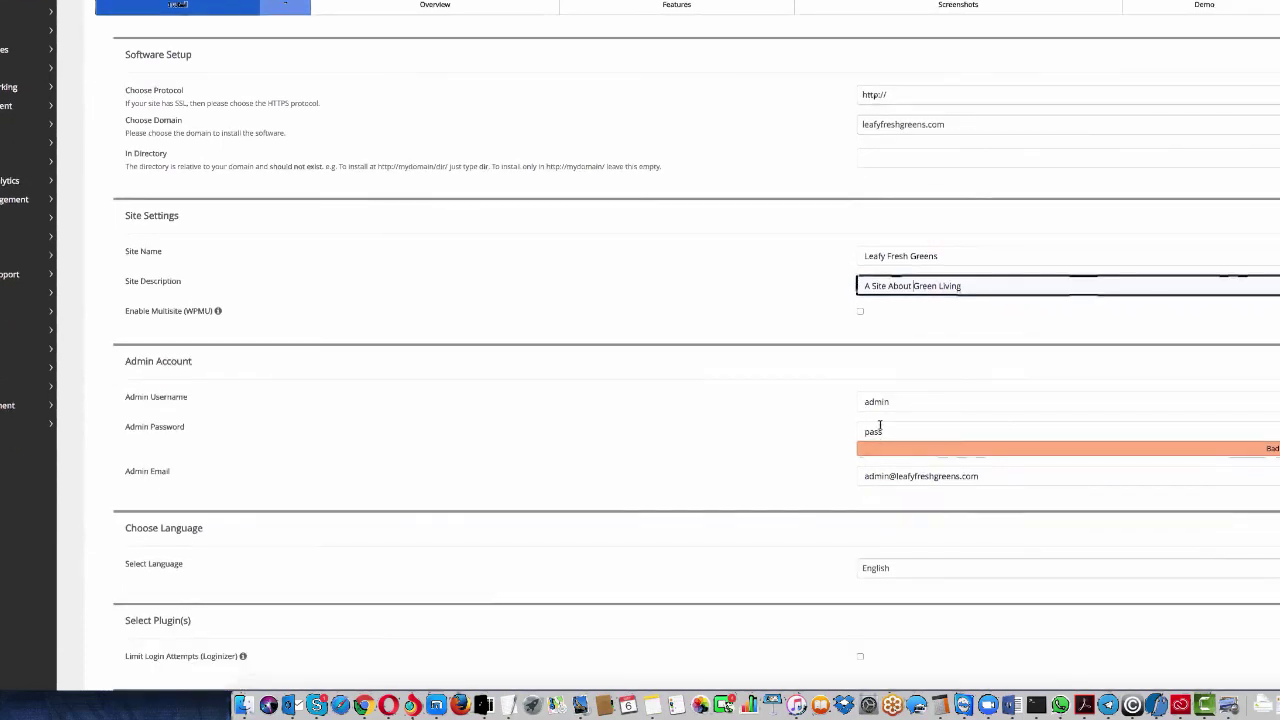
{"action": "left_click", "coordinate": [897, 477]}
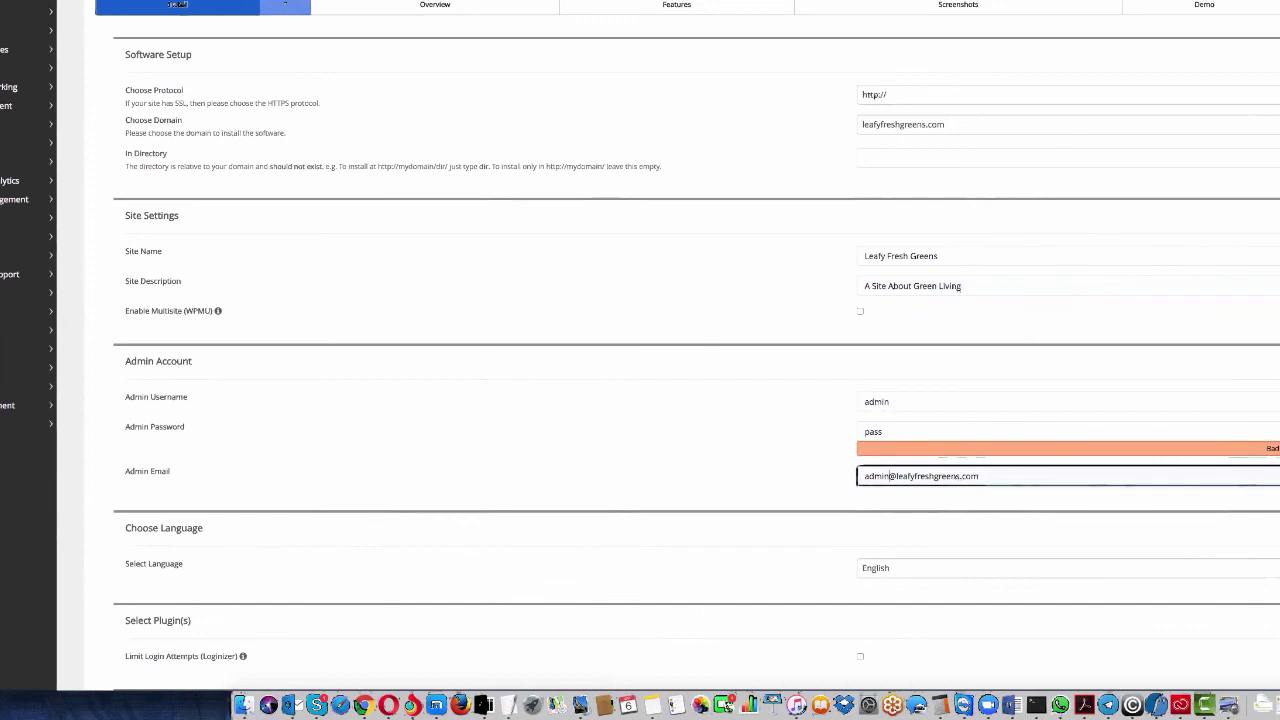
{"action": "key", "text": "ctrl+Right"}
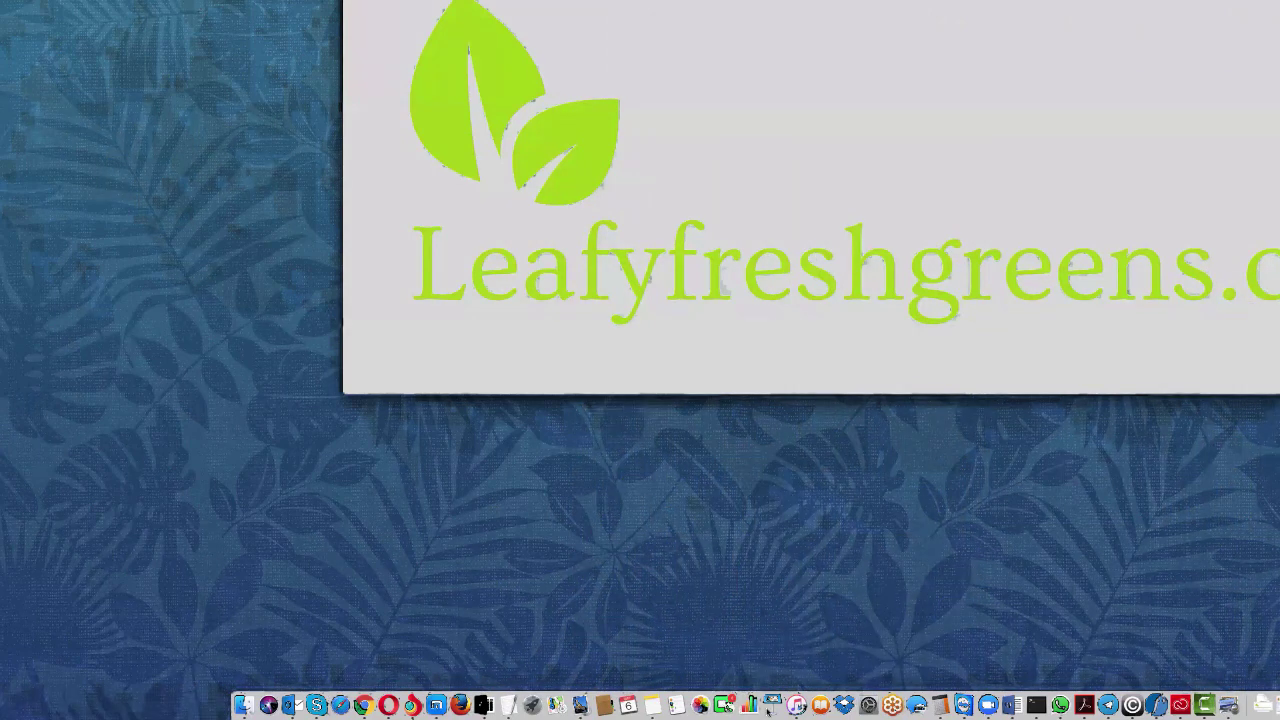
{"action": "right_click", "coordinate": [506, 707]}
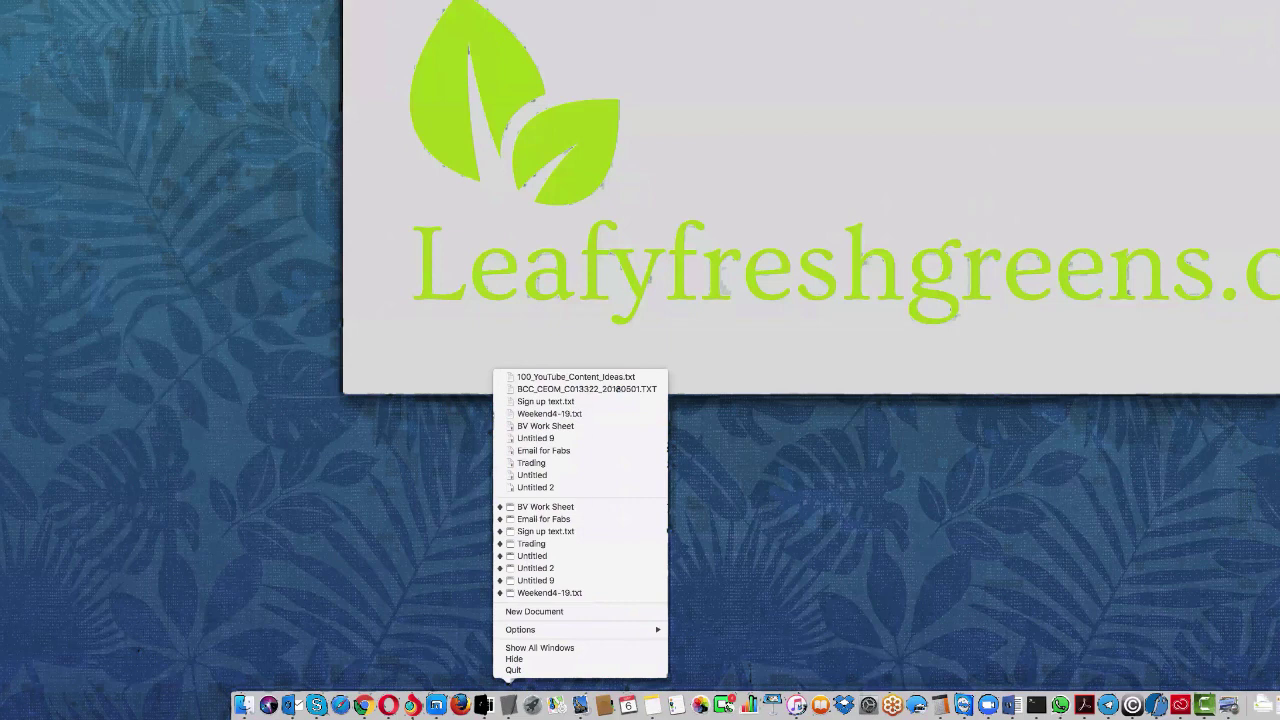
{"action": "key", "text": "Escape"}
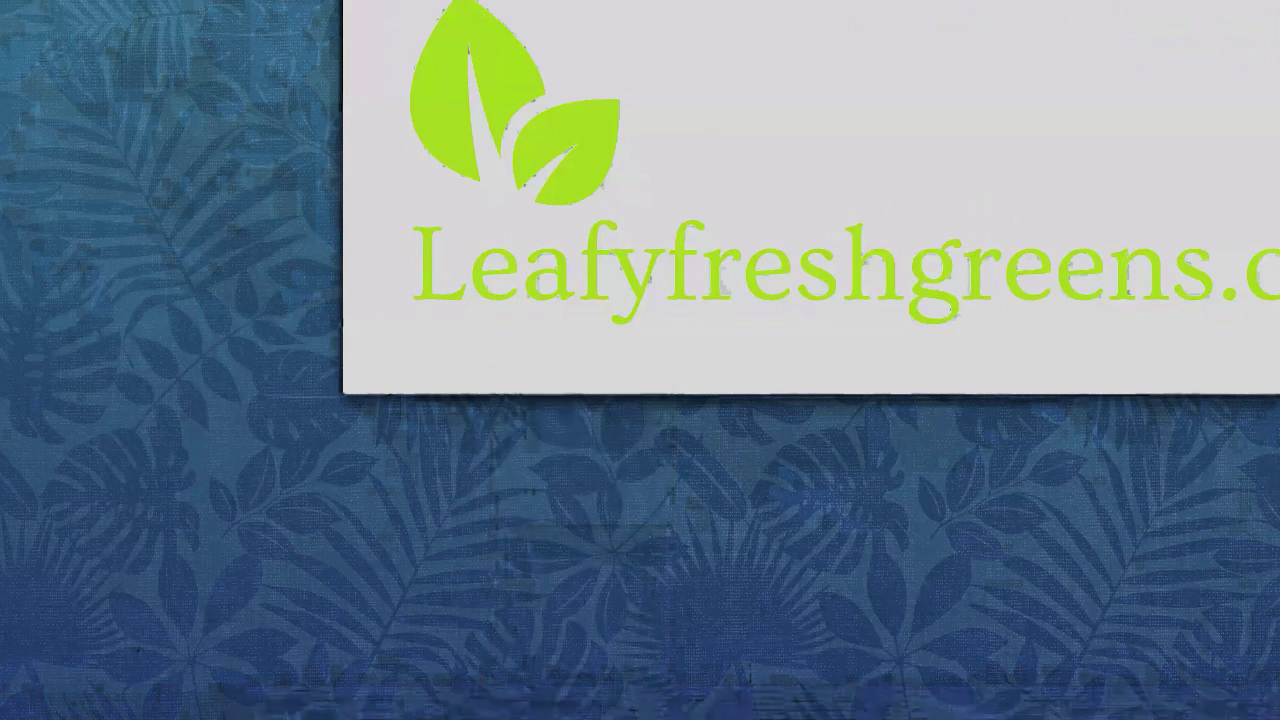
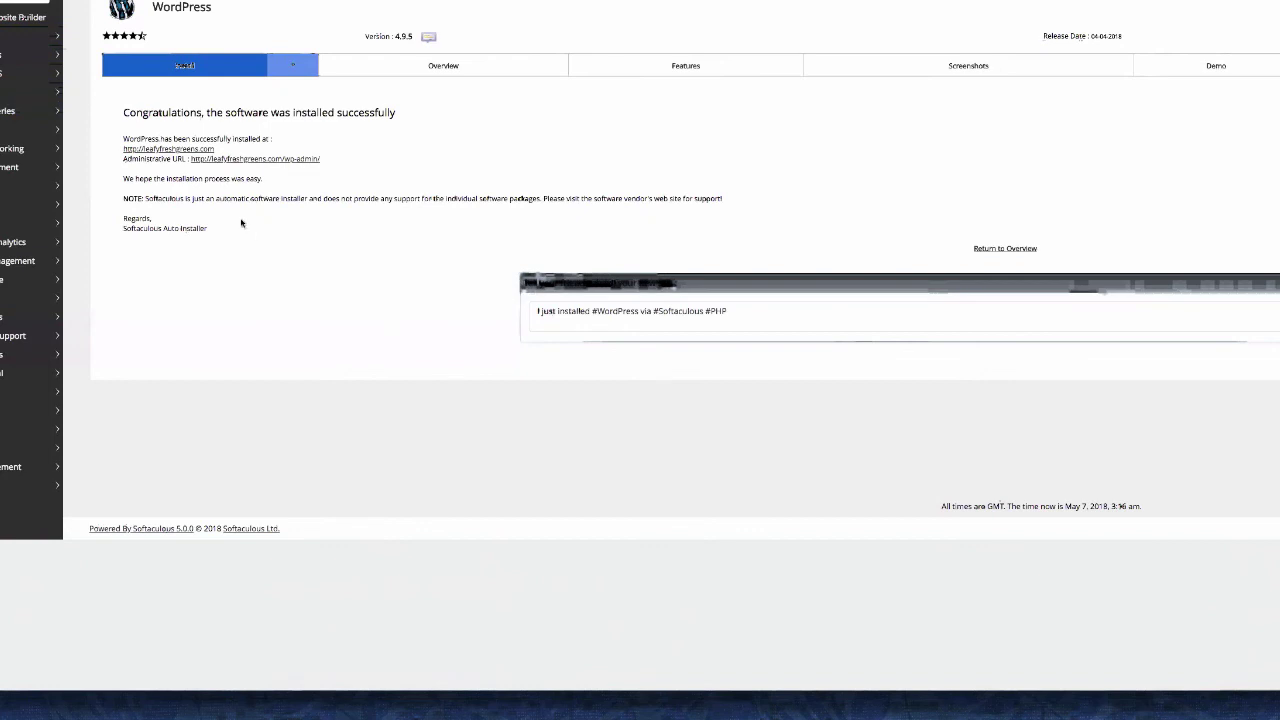
Check the installed site's address and administrative URL, and bring up the WordPress admin dashboard
{"action": "left_click", "coordinate": [186, 149]}
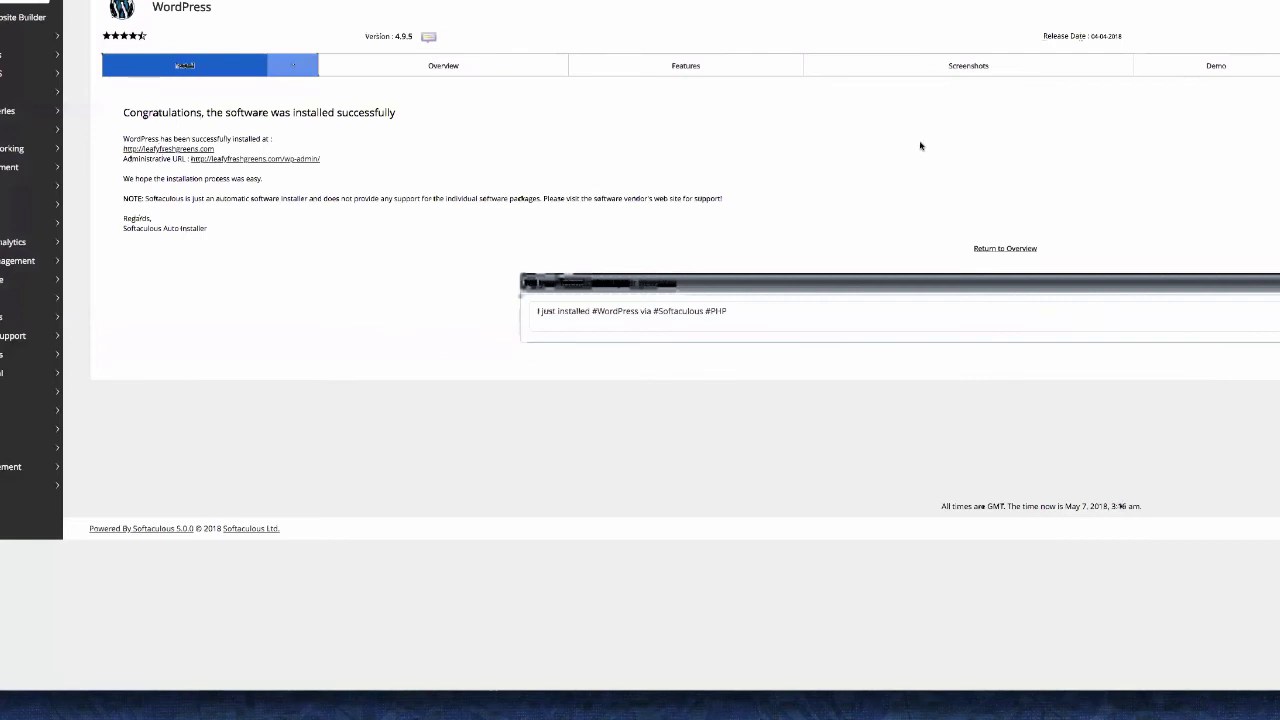
{"action": "left_click", "coordinate": [257, 160]}
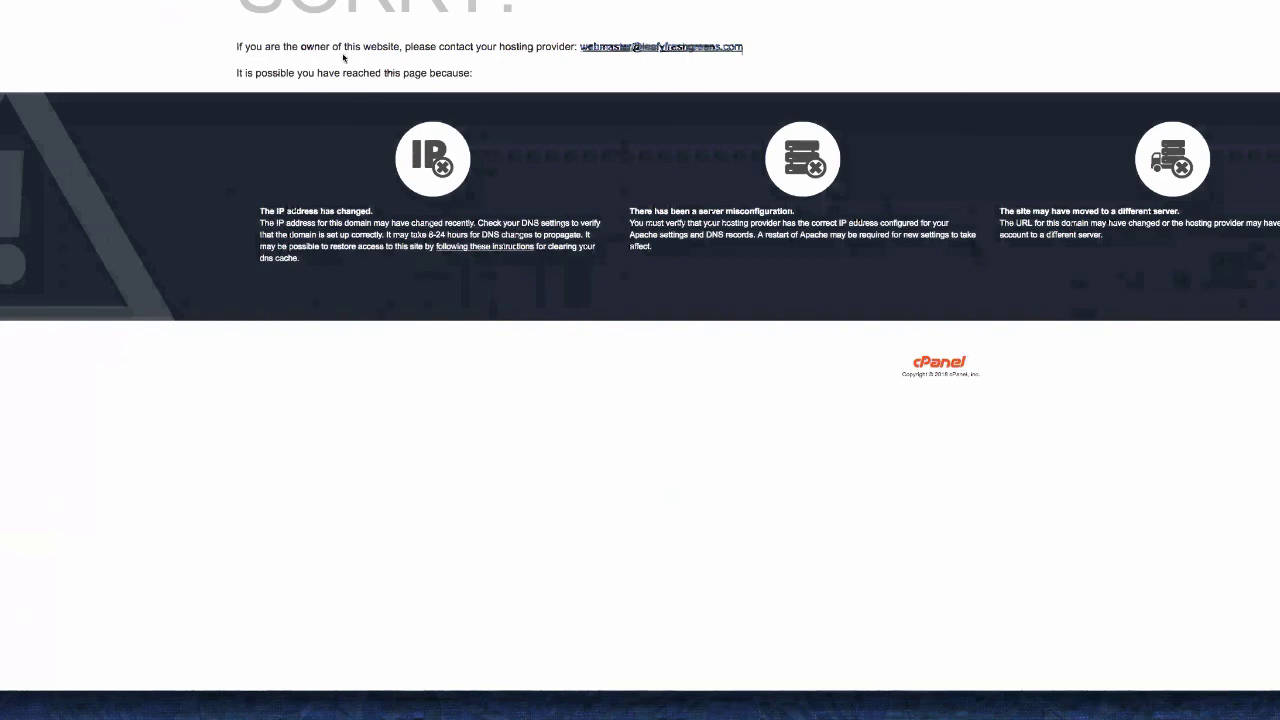
{"action": "key", "text": "alt+Left"}
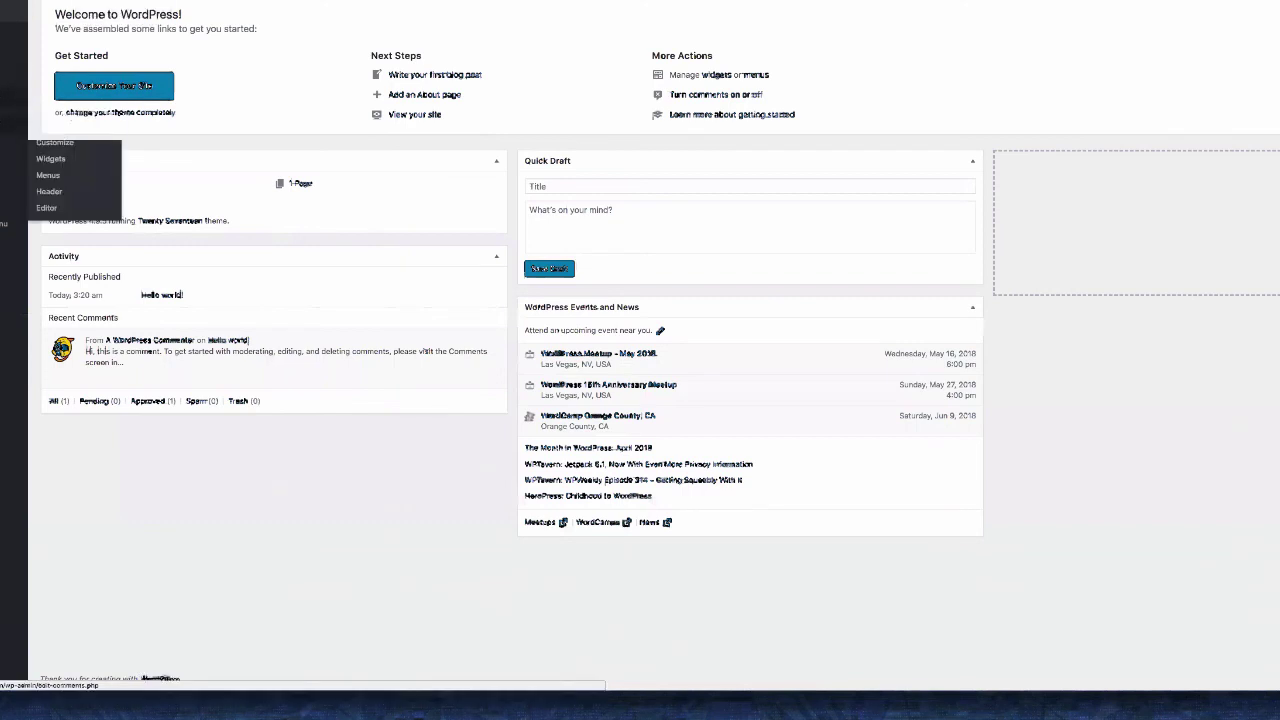
{"action": "scroll", "coordinate": [640, 350], "scroll_direction": "right", "scroll_amount": 1}
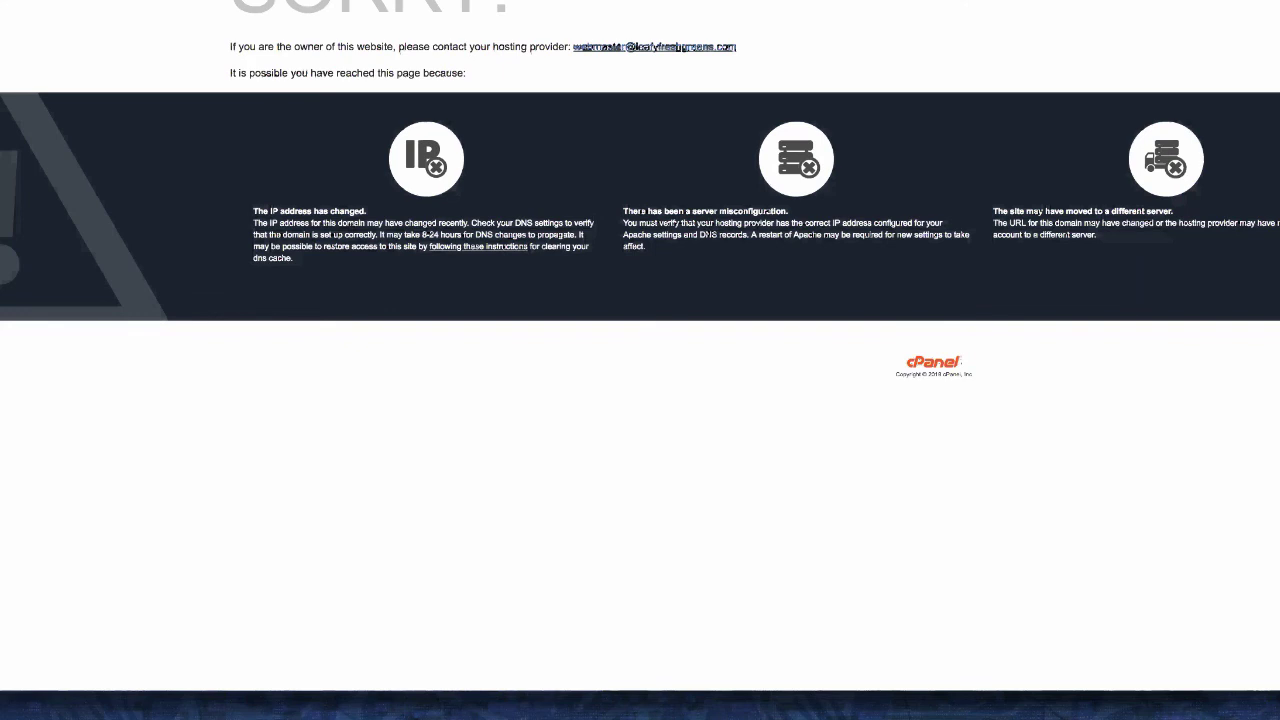
{"action": "key", "text": "Return"}
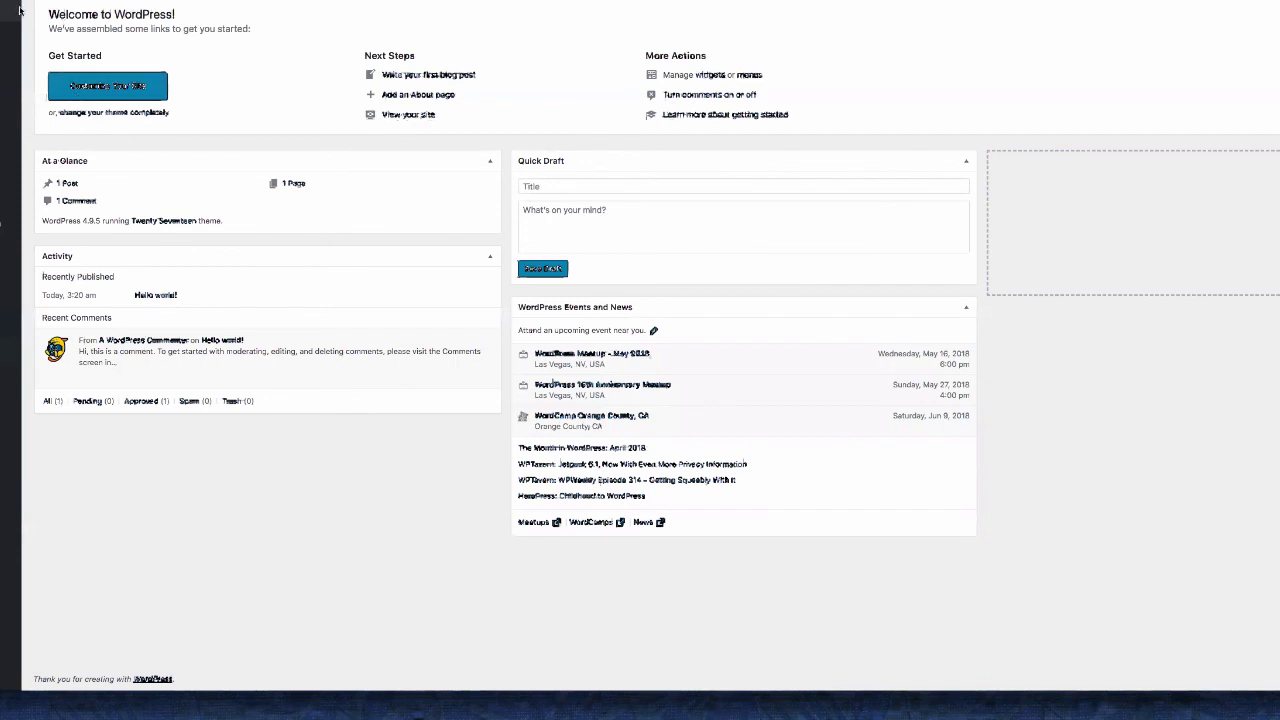
View the installed themes and look through the site's general settings
{"action": "mouse_move", "coordinate": [12, 125]}
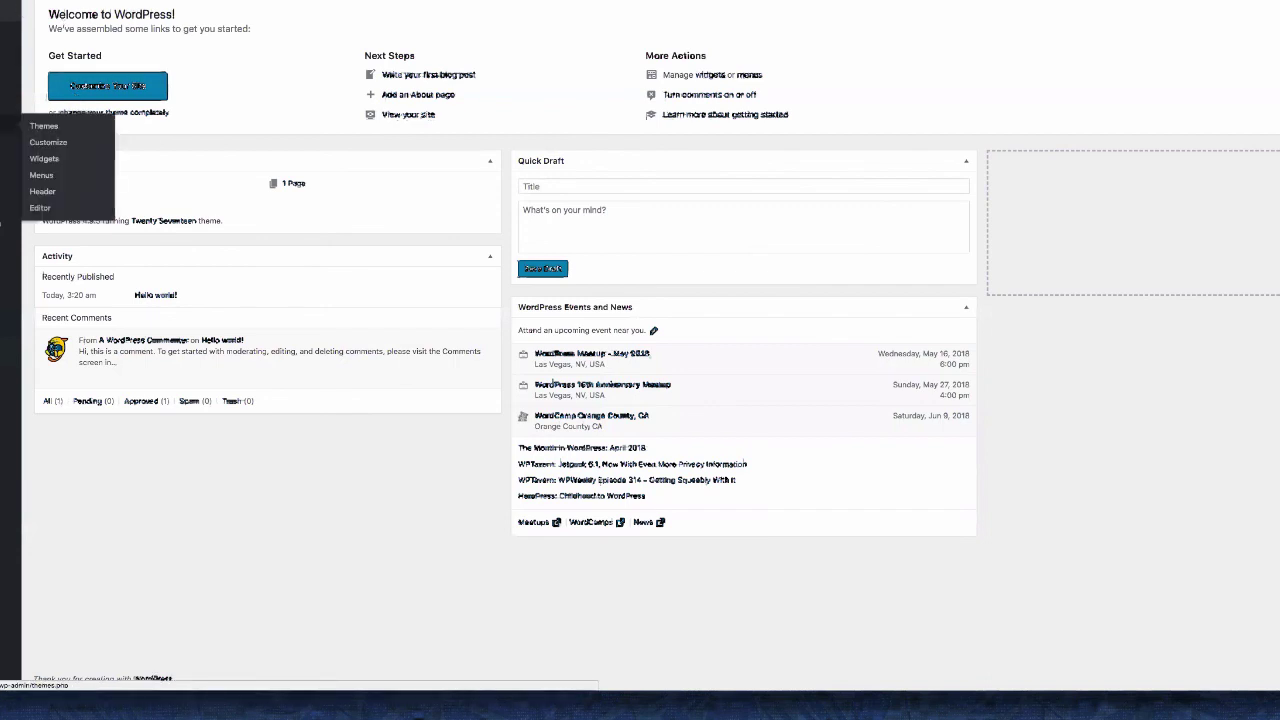
{"action": "left_click", "coordinate": [47, 127]}
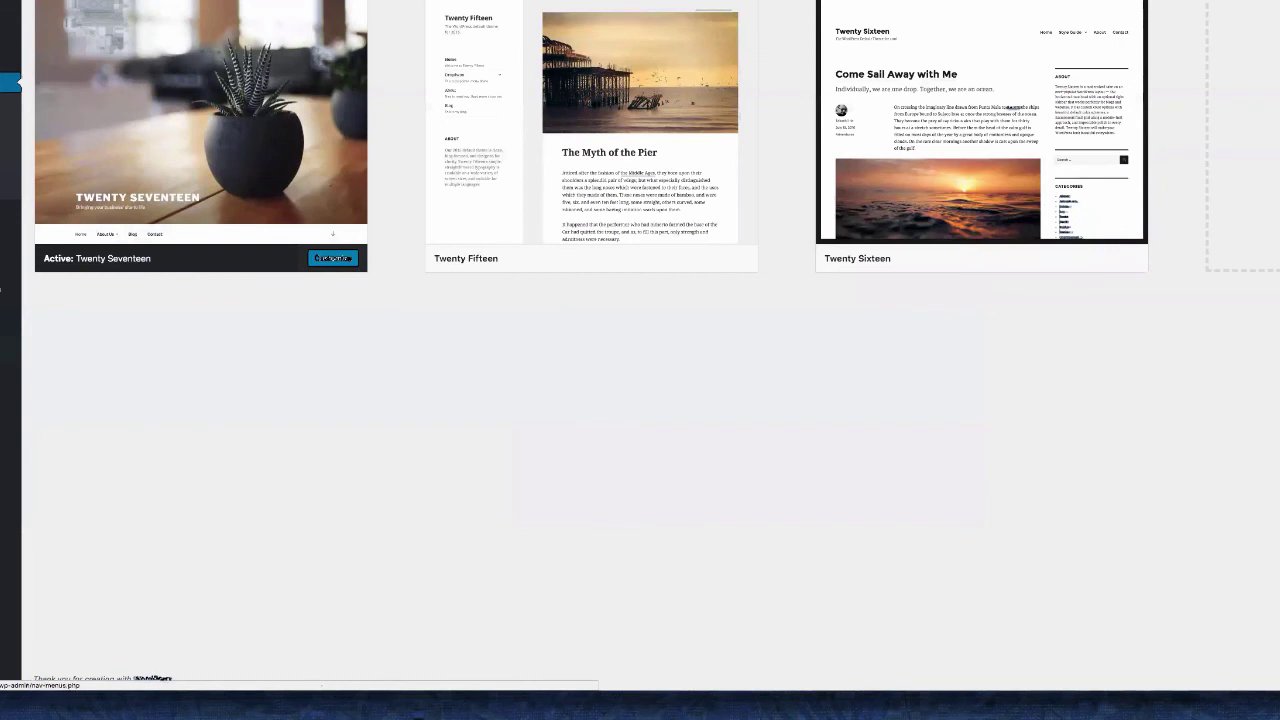
{"action": "mouse_move", "coordinate": [10, 18]}
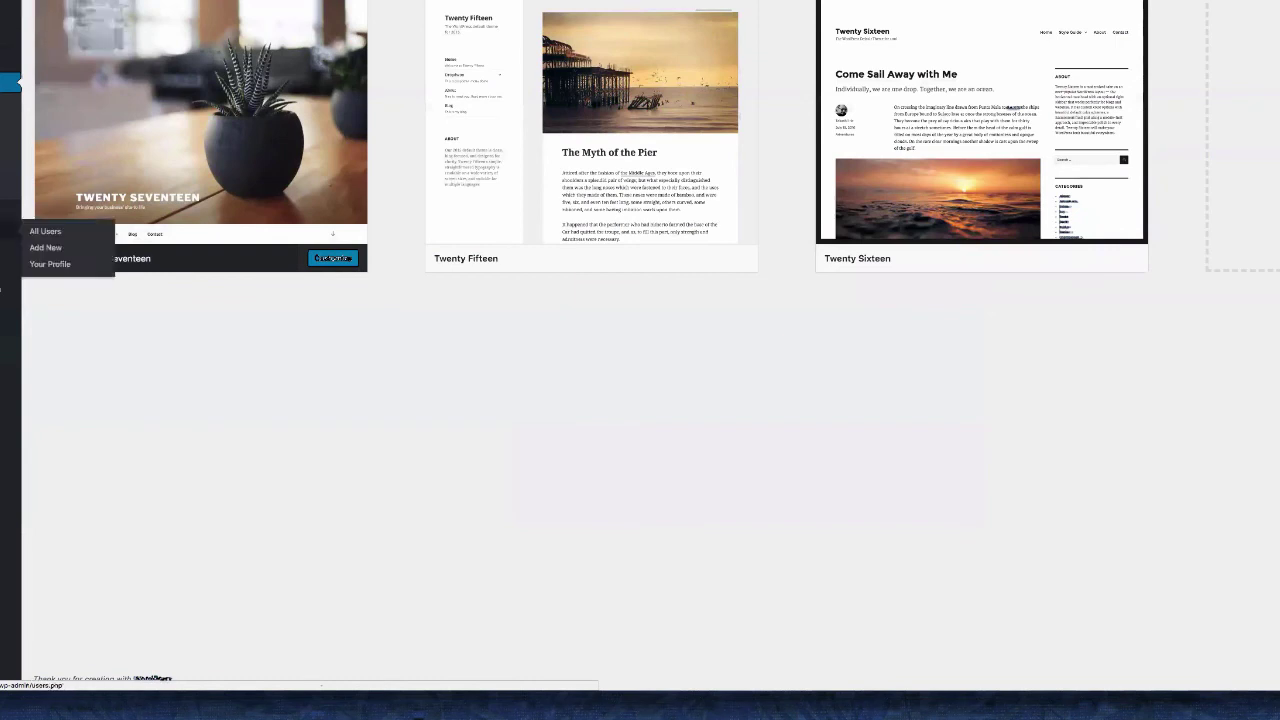
{"action": "mouse_move", "coordinate": [11, 271]}
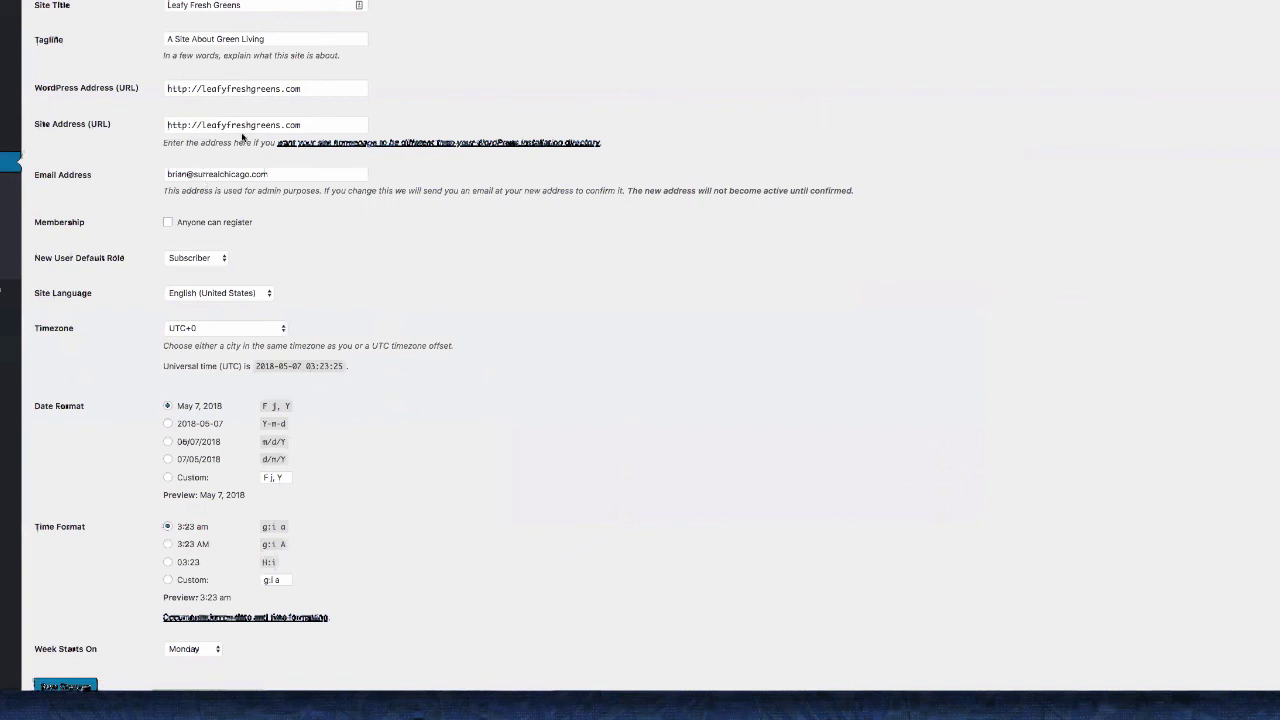
{"action": "scroll", "coordinate": [240, 138], "scroll_direction": "down", "scroll_amount": 2}
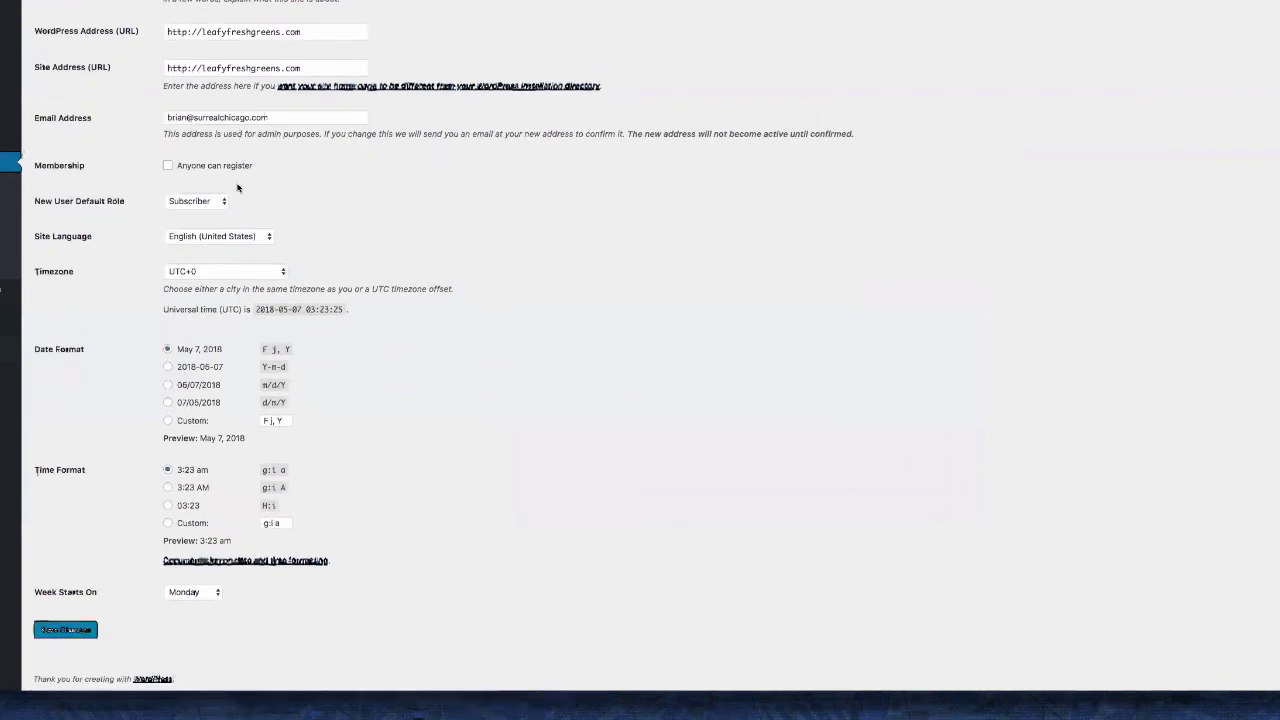
{"action": "scroll", "coordinate": [238, 187], "scroll_direction": "up", "scroll_amount": 2}
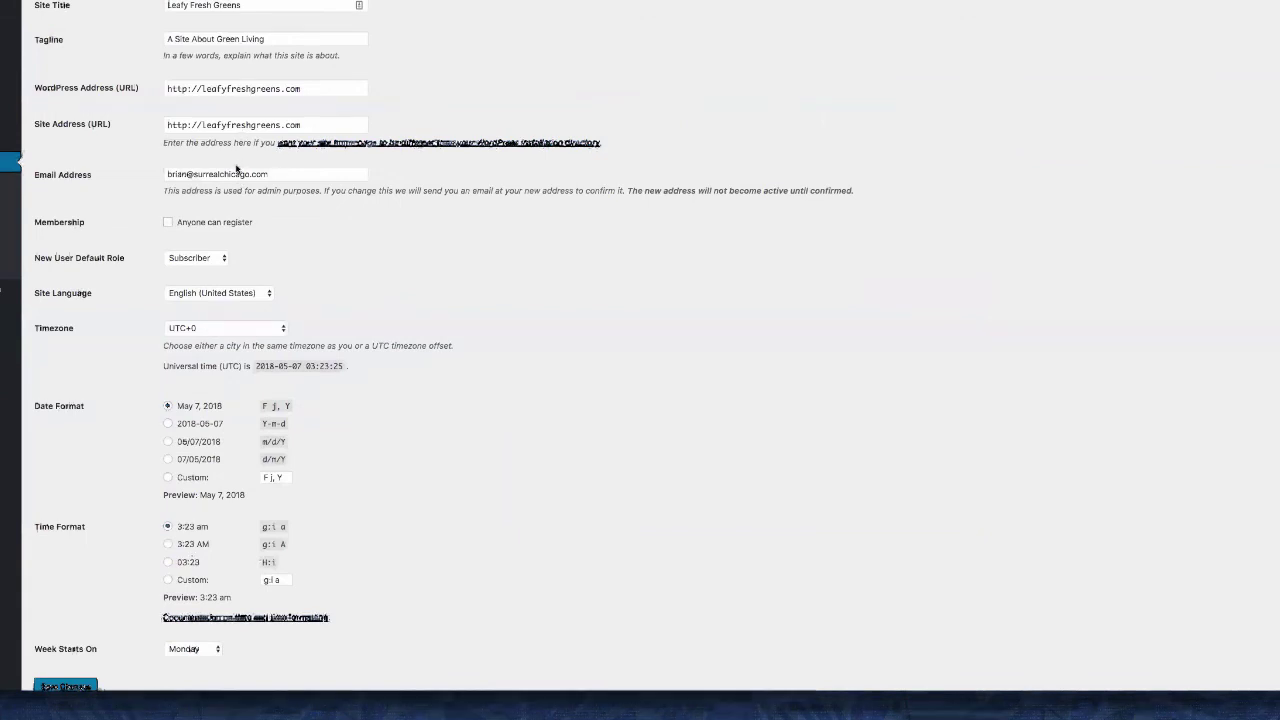
Select the whole WordPress Address (URL) in the general settings and copy it
{"action": "left_click", "coordinate": [301, 89]}
{"action": "left_click_drag", "start_coordinate": [301, 89], "coordinate": [165, 89]}
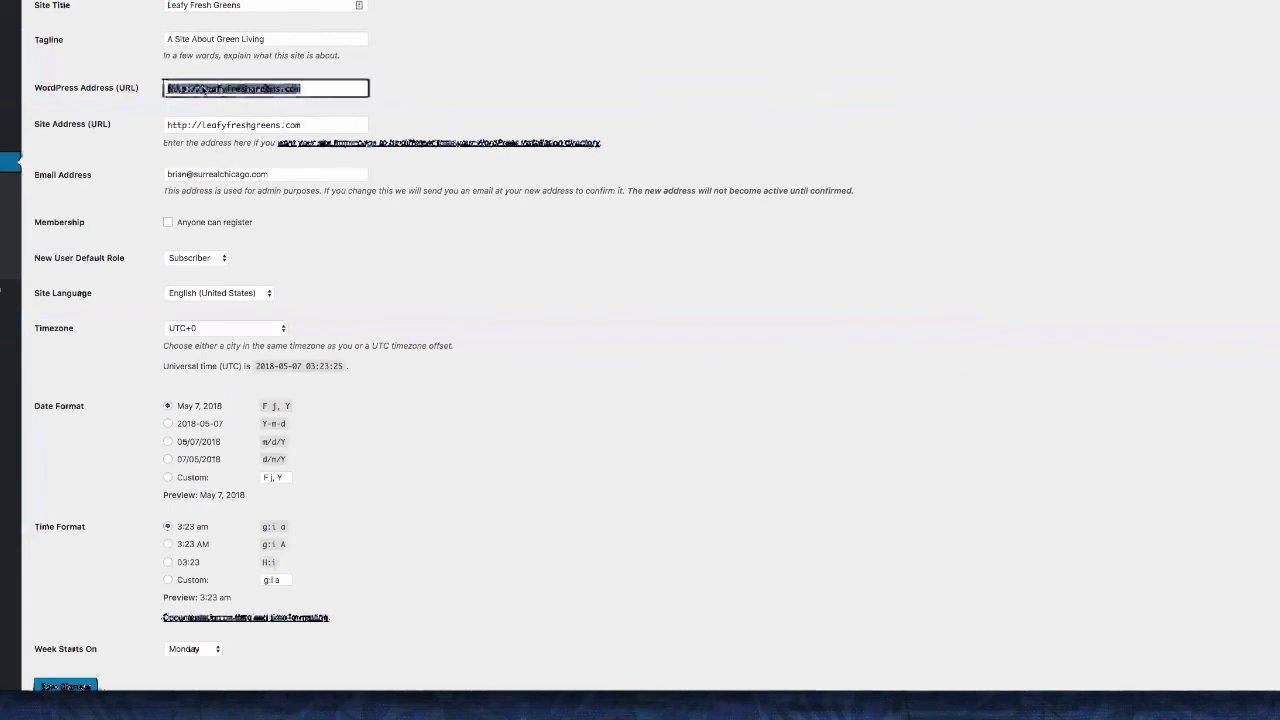
{"action": "right_click", "coordinate": [205, 88]}
{"action": "left_click", "coordinate": [228, 152]}
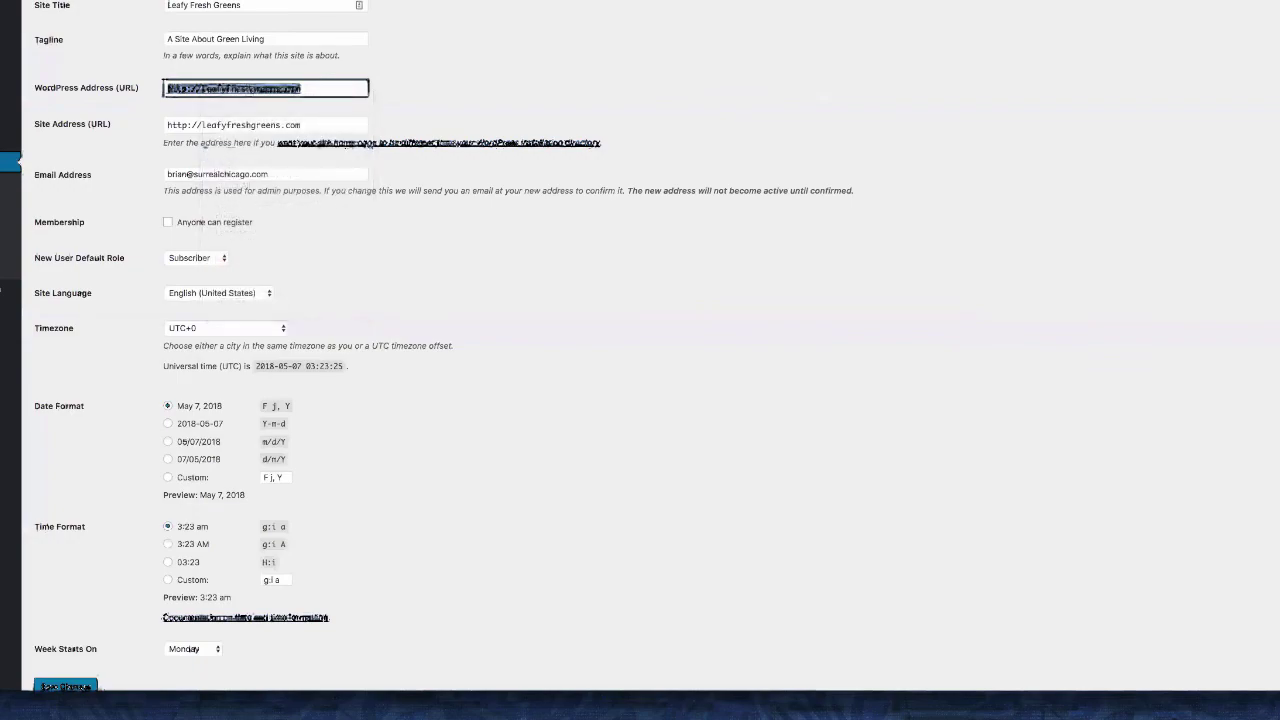